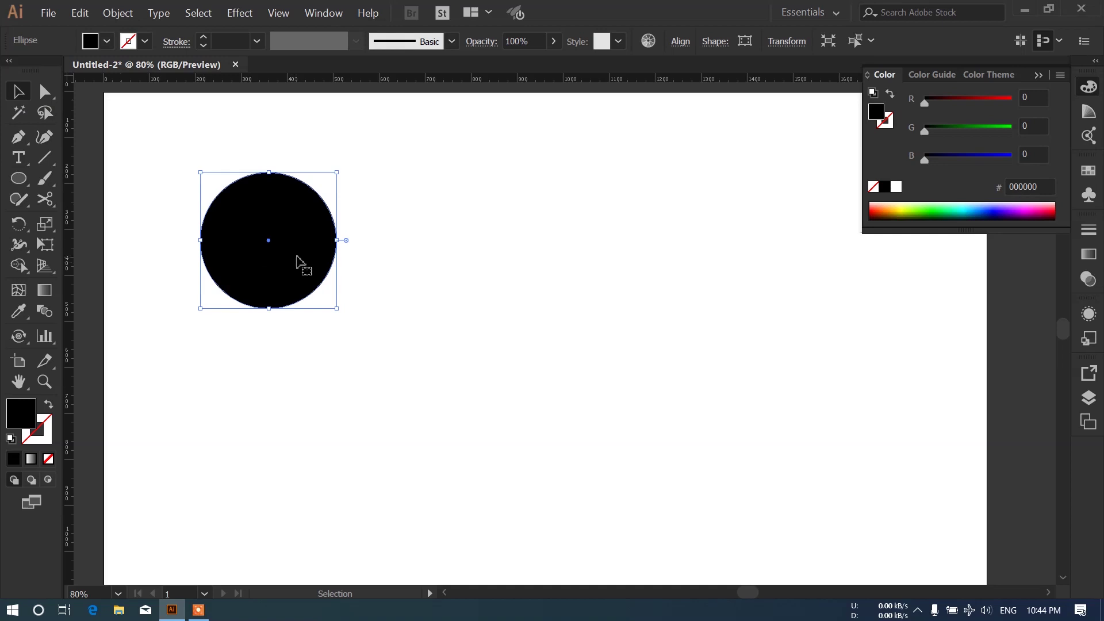
# Step: Duplicate the black circle 250 px to its right and intersect the two overlapping circles into a leaf shape
pyautogui.moveTo(301, 251); pyautogui.dragTo(414, 256)
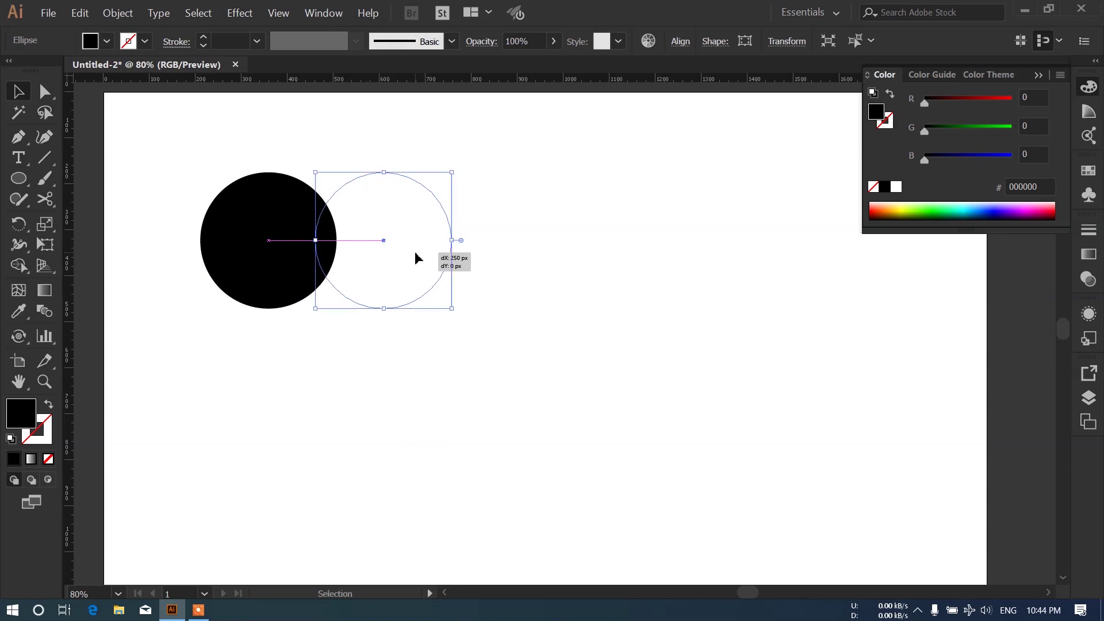
pyautogui.moveTo(486, 137); pyautogui.dragTo(188, 357)
pyautogui.click(325, 13)
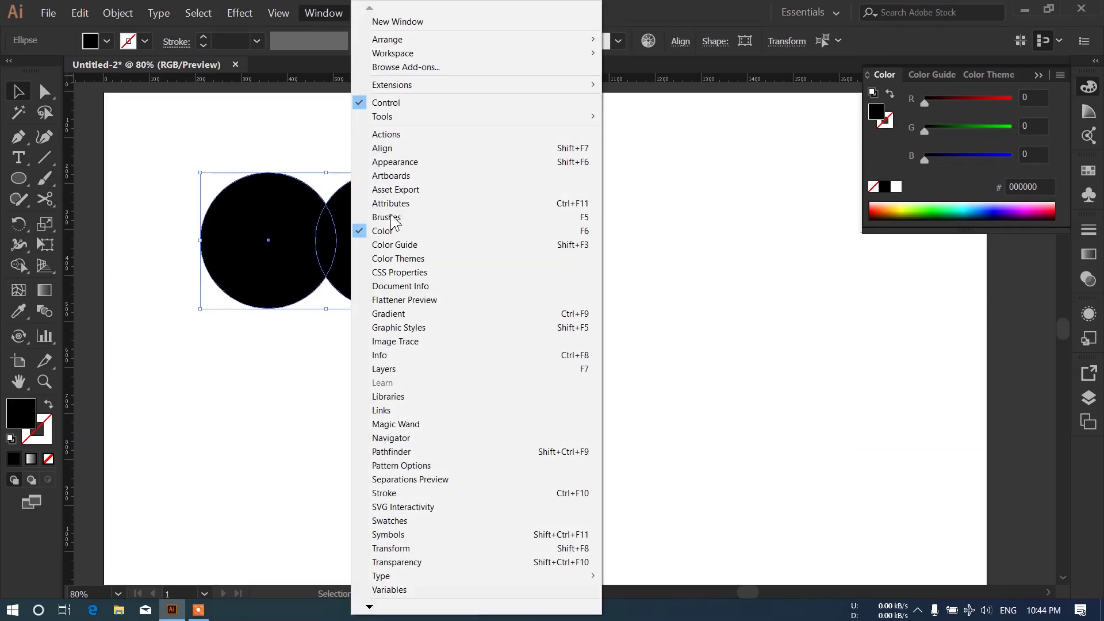
pyautogui.click(391, 451)
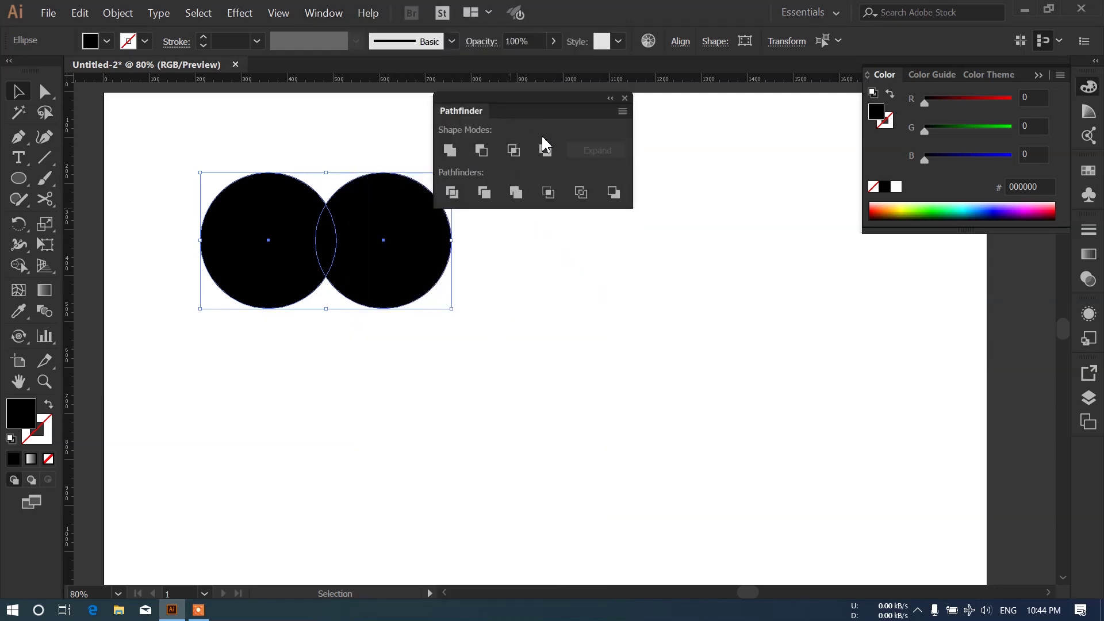
pyautogui.moveTo(534, 113); pyautogui.dragTo(569, 151)
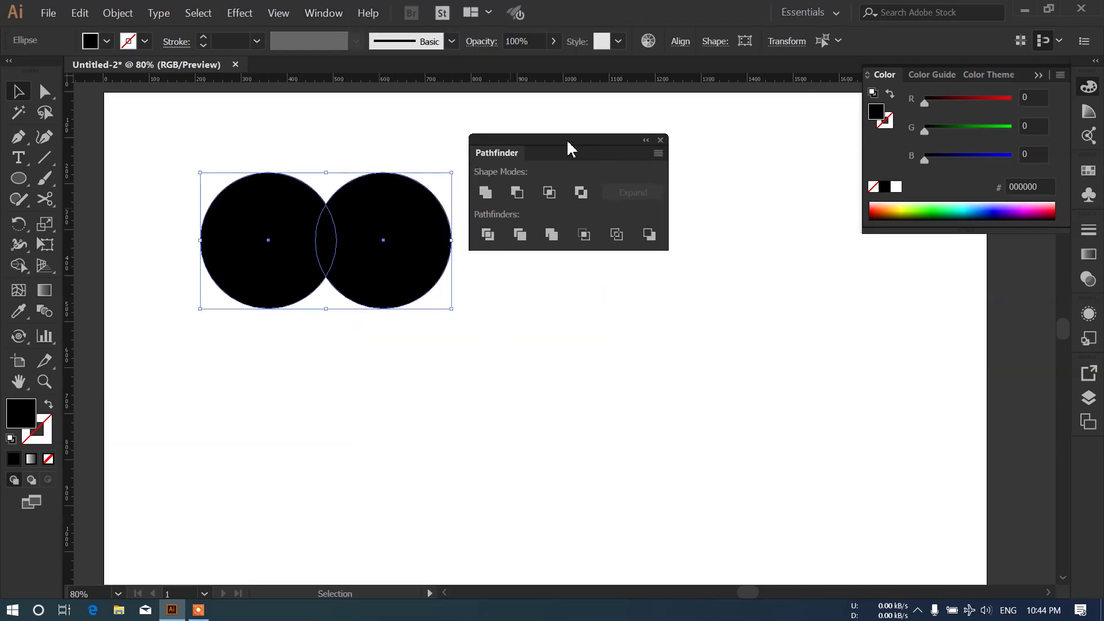
pyautogui.click(549, 192)
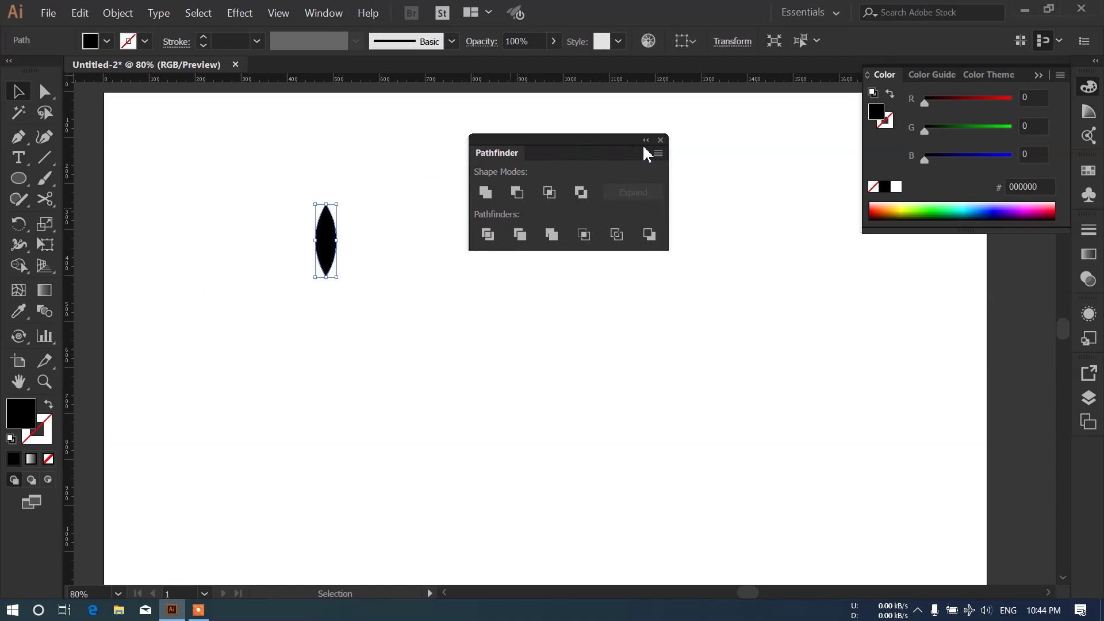
pyautogui.moveTo(633, 143); pyautogui.dragTo(699, 134)
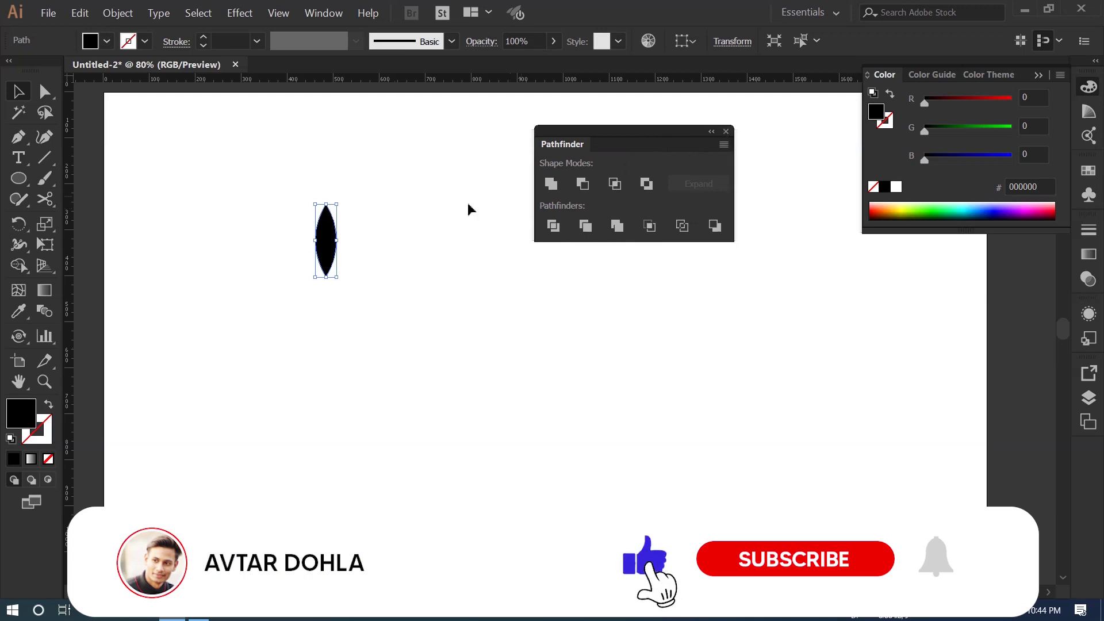
# Step: Shorten the black leaf shape from its upper end and narrow its width
pyautogui.click(404, 216)
pyautogui.moveTo(403, 171); pyautogui.dragTo(296, 279)
pyautogui.moveTo(336, 207); pyautogui.dragTo(298, 304)
pyautogui.moveTo(326, 224); pyautogui.dragTo(329, 231)
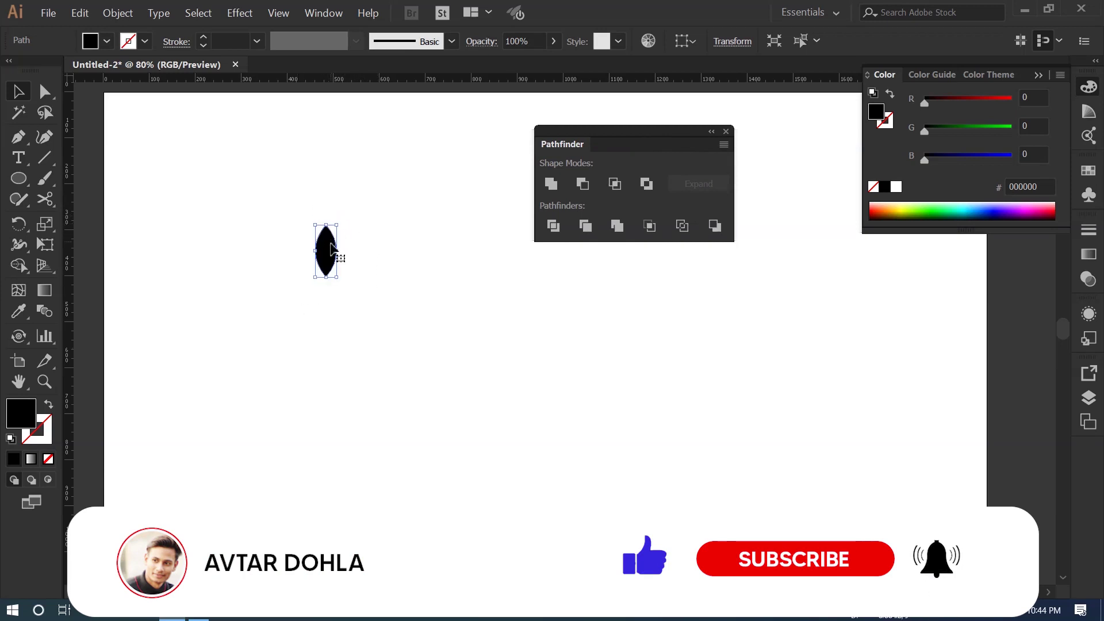
pyautogui.moveTo(315, 251); pyautogui.dragTo(323, 256)
# Step: Fill the leaf shape with the dark green 21aa00
pyautogui.click(361, 242)
pyautogui.moveTo(356, 213); pyautogui.dragTo(305, 320)
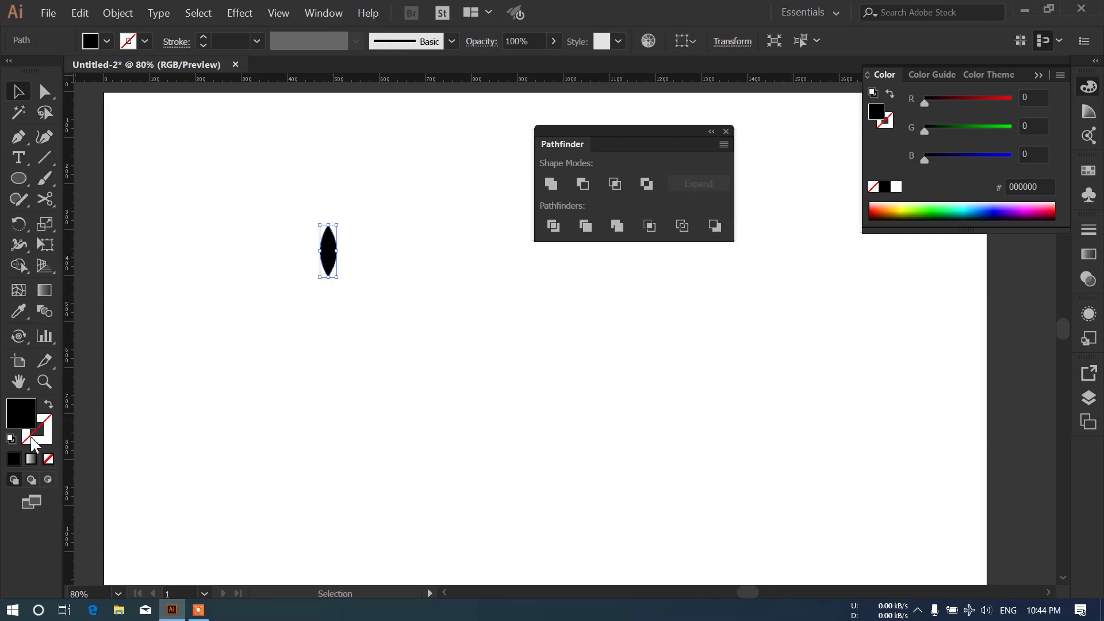
pyautogui.doubleClick(23, 414)
pyautogui.moveTo(368, 175); pyautogui.dragTo(626, 197)
pyautogui.moveTo(588, 365); pyautogui.dragTo(589, 391)
pyautogui.click(547, 308)
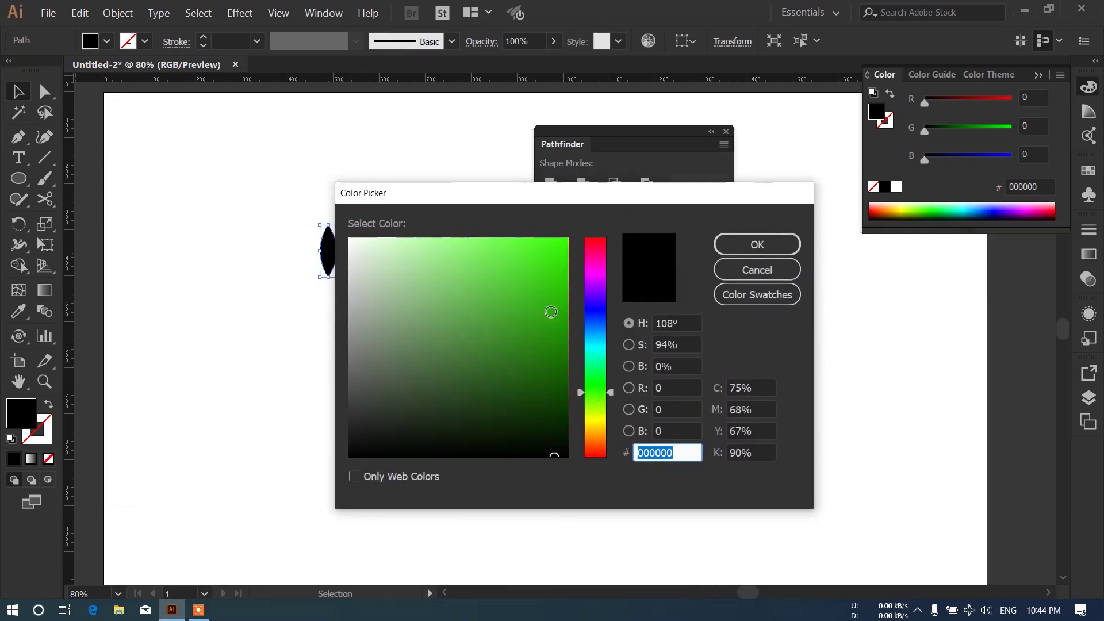
pyautogui.moveTo(547, 308); pyautogui.dragTo(565, 306)
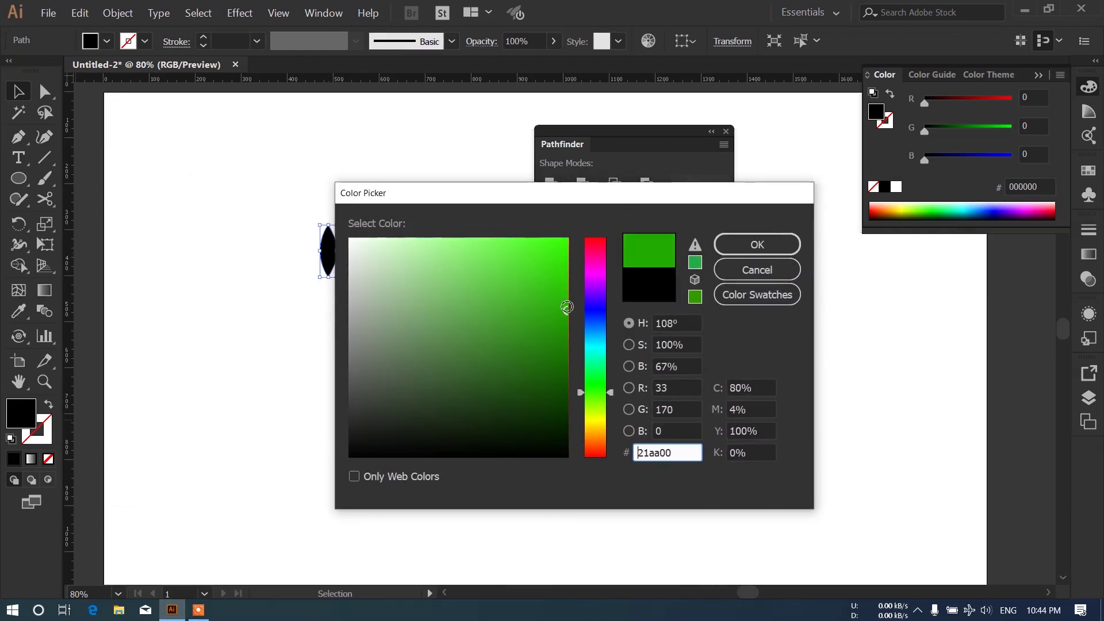
pyautogui.click(730, 244)
pyautogui.click(395, 220)
# Step: Add a smaller copy of the green leaf inside its lower half, meeting at the bottom tip
pyautogui.click(330, 268)
pyautogui.keyDown('alt'); pyautogui.moveTo(332, 263); pyautogui.dragTo(401, 263); pyautogui.keyUp('alt')
pyautogui.moveTo(408, 223); pyautogui.dragTo(329, 268)
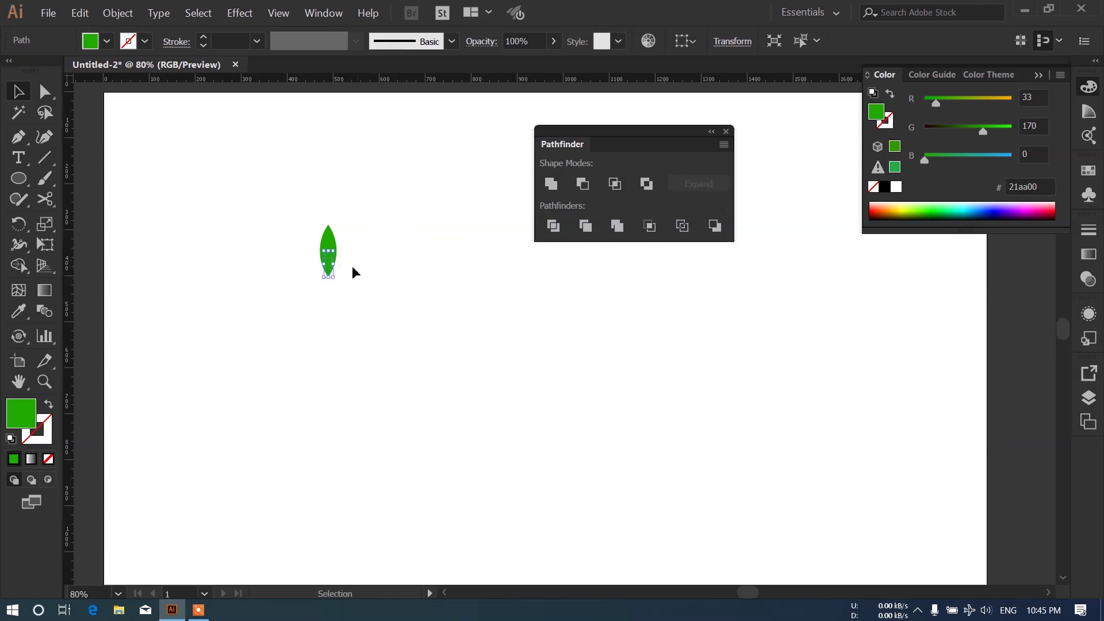
# Step: Fill the small inner leaf with the lighter green 4cd825
pyautogui.doubleClick(23, 415)
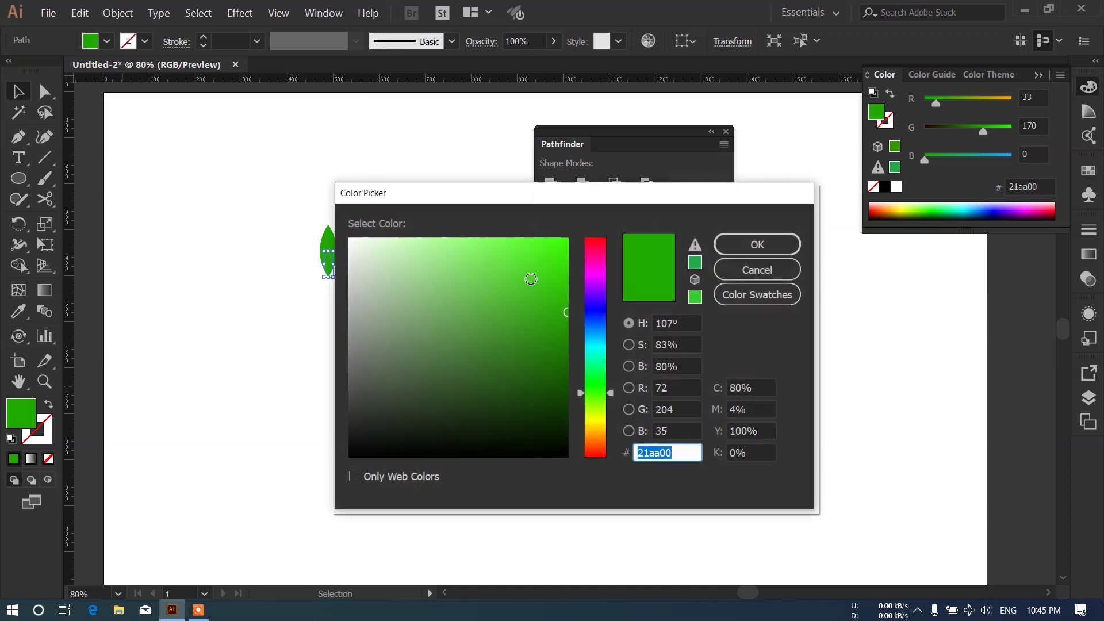
pyautogui.write('4cd825')
pyautogui.click(733, 245)
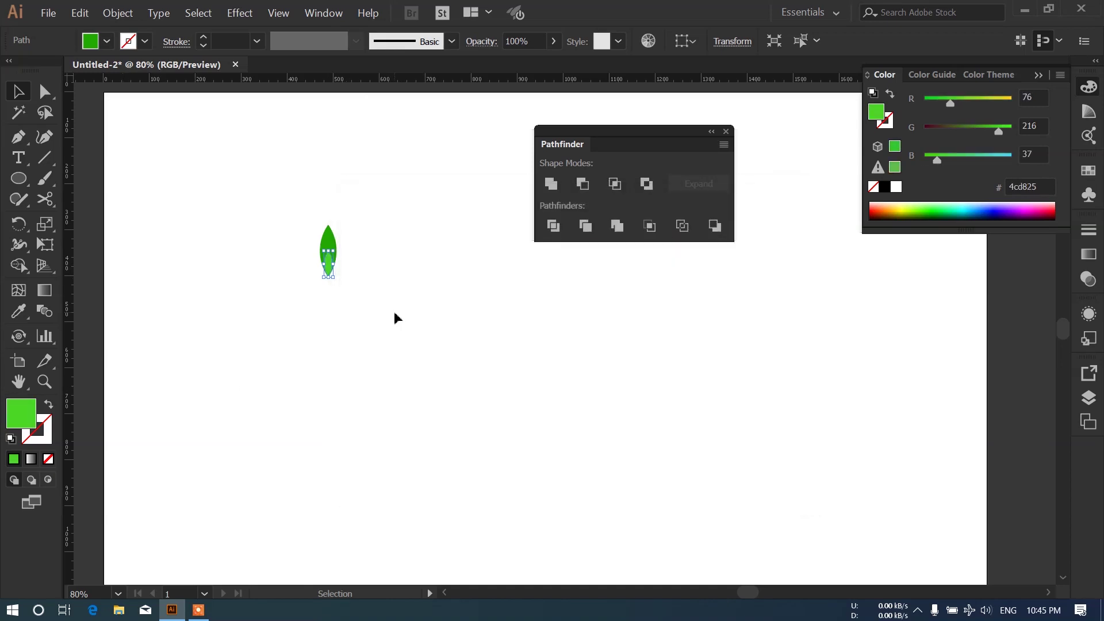
pyautogui.click(395, 312)
# Step: Align the two leaf shapes with each other and move them to the artboard's upper-left corner
pyautogui.moveTo(378, 192); pyautogui.dragTo(278, 336)
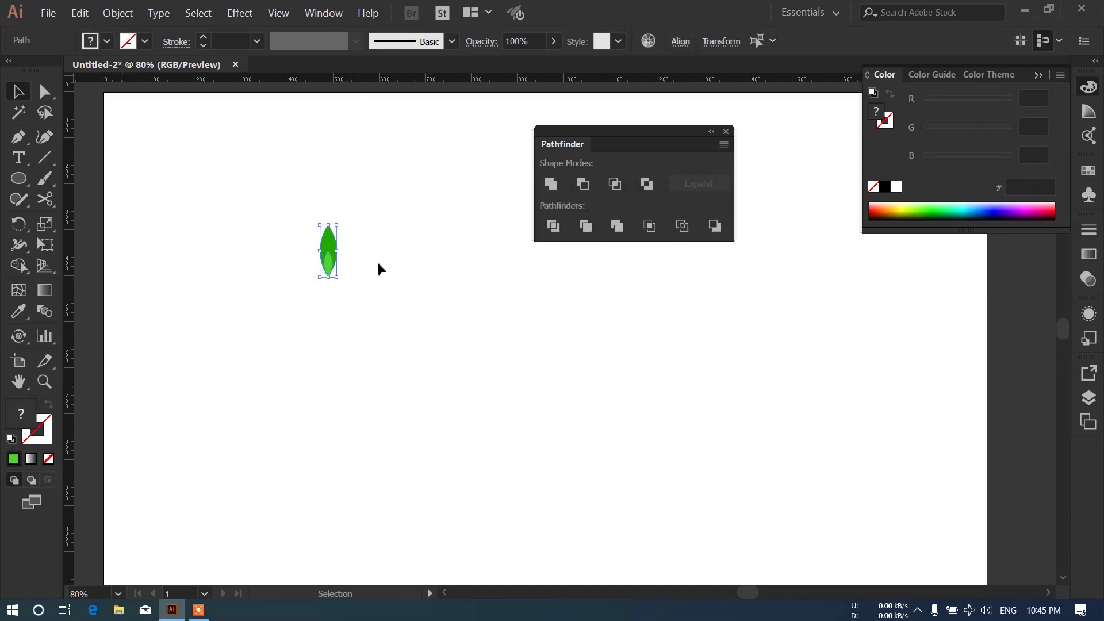
pyautogui.click(680, 41)
pyautogui.moveTo(329, 253)
pyautogui.mouseDown()
pyautogui.moveTo(213, 165)
pyautogui.moveTo(170, 148)
pyautogui.mouseUp()
# Step: Duplicate the two-tone leaf below the original and tilt the copy diagonally with its dark tip pointing up-left
pyautogui.moveTo(218, 107); pyautogui.dragTo(138, 183)
pyautogui.moveTo(172, 142); pyautogui.dragTo(216, 298)
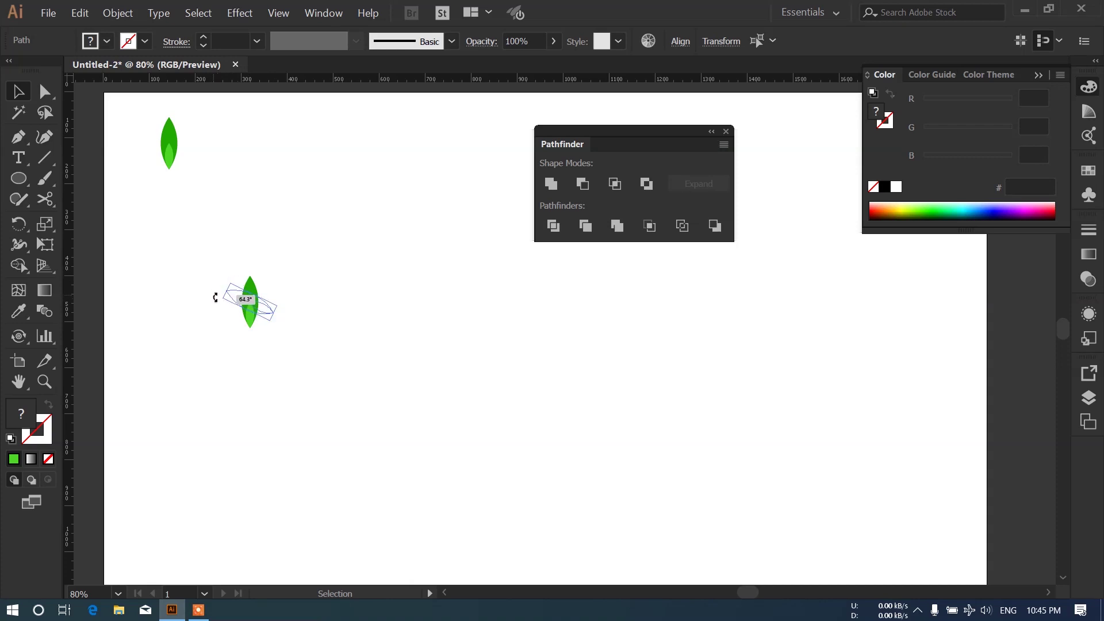
pyautogui.moveTo(216, 297); pyautogui.dragTo(217, 295)
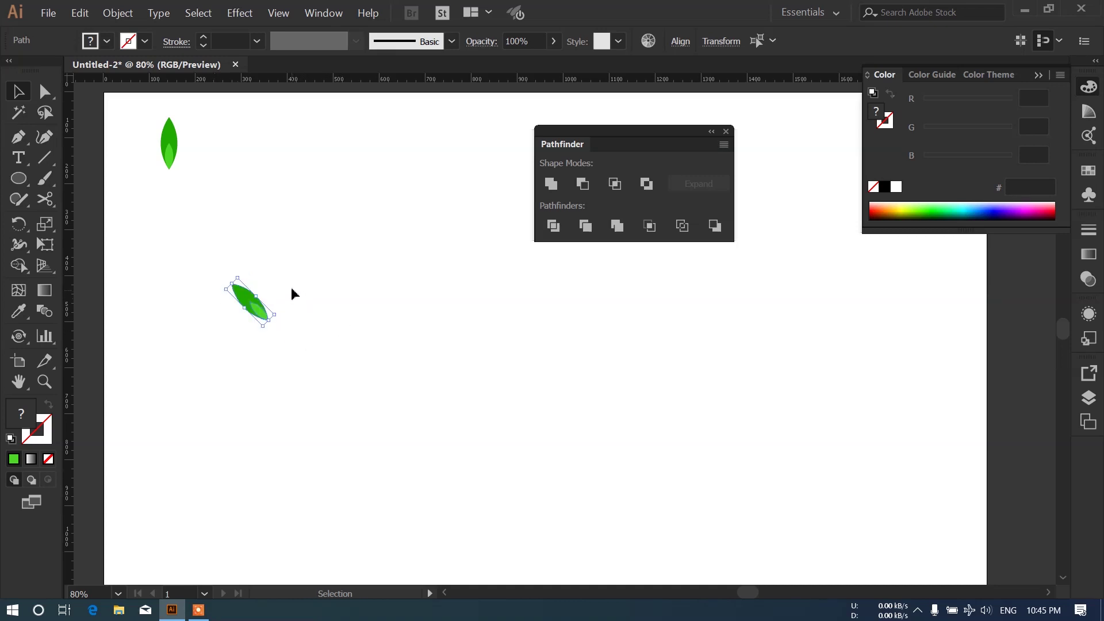
# Step: Create a copy of the tilted leaf rotated -90° about its lower tip to form a V-shaped pair
pyautogui.moveTo(314, 275); pyautogui.dragTo(201, 353)
pyautogui.click(23, 216)
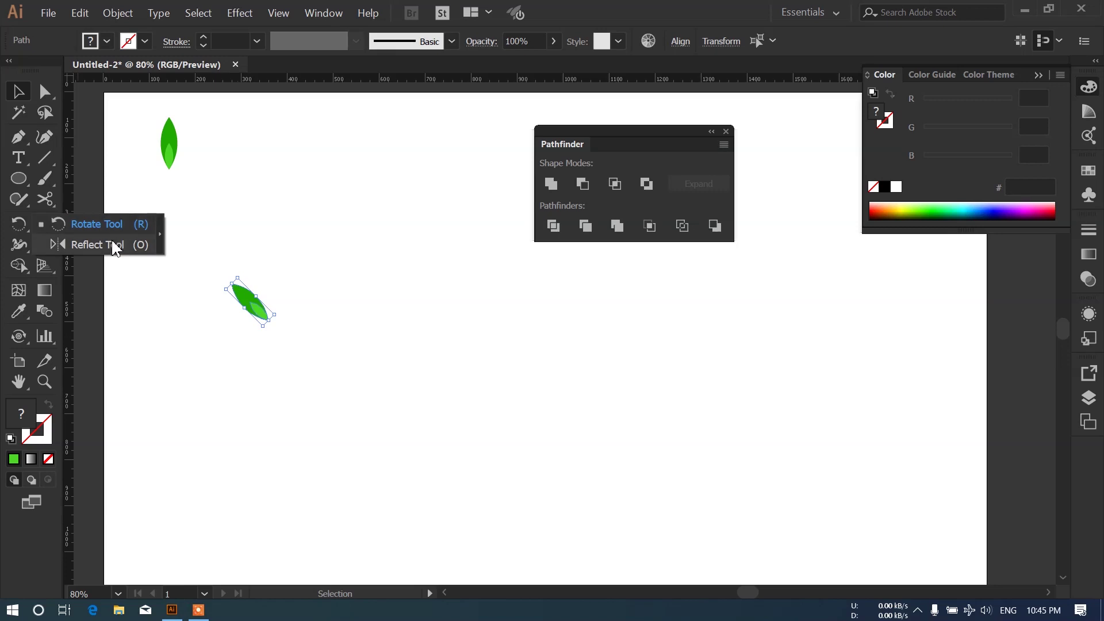
pyautogui.click(113, 223)
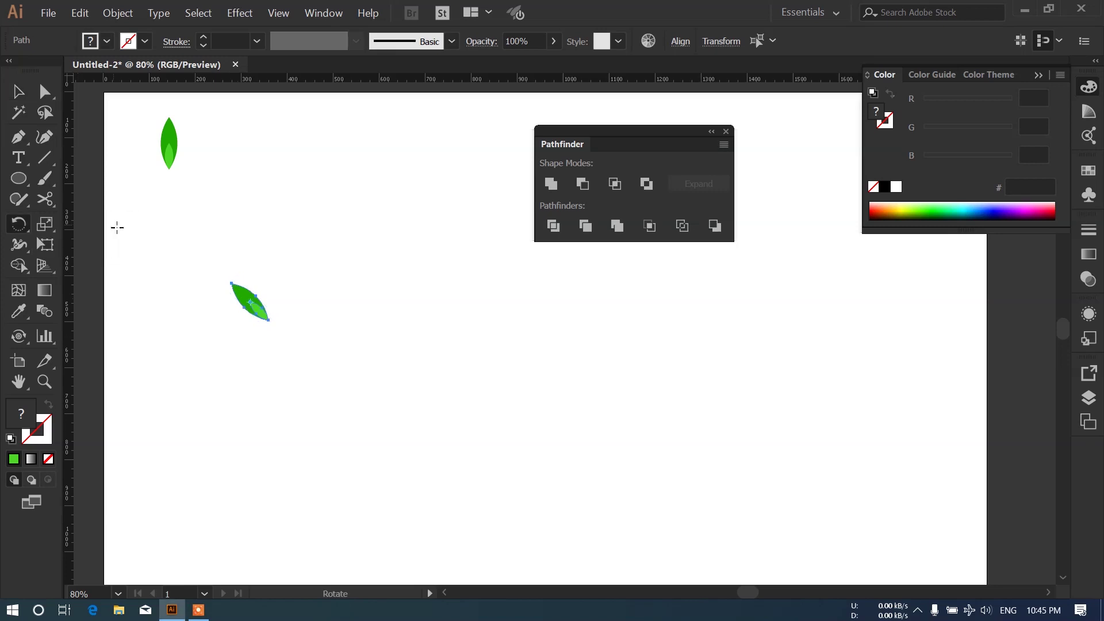
pyautogui.keyDown('alt'); pyautogui.click(272, 324); pyautogui.keyUp('alt')
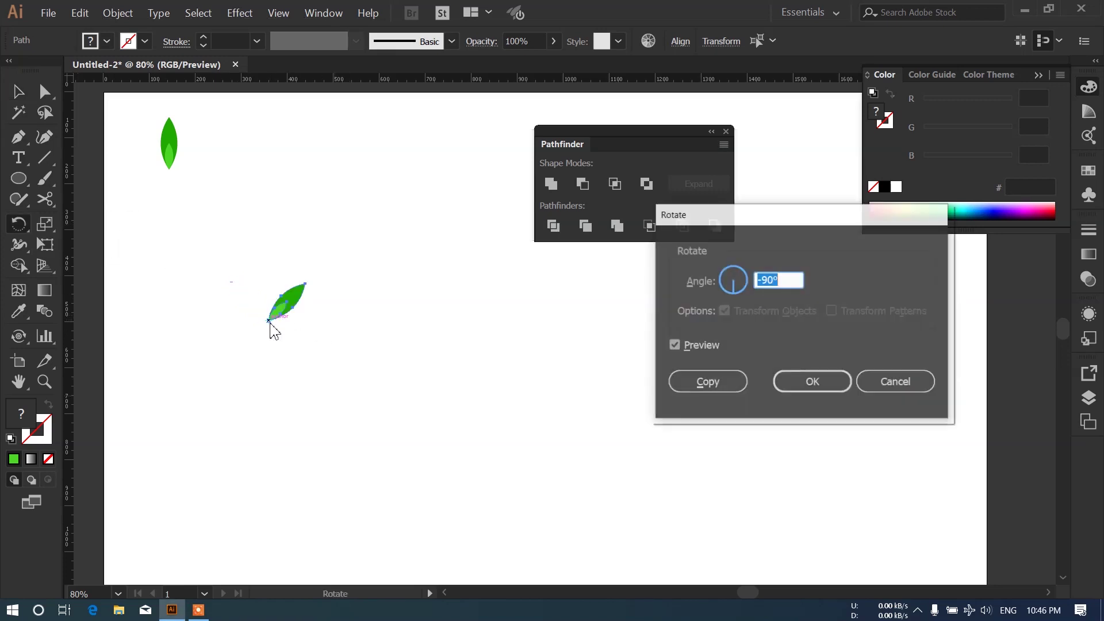
pyautogui.click(708, 381)
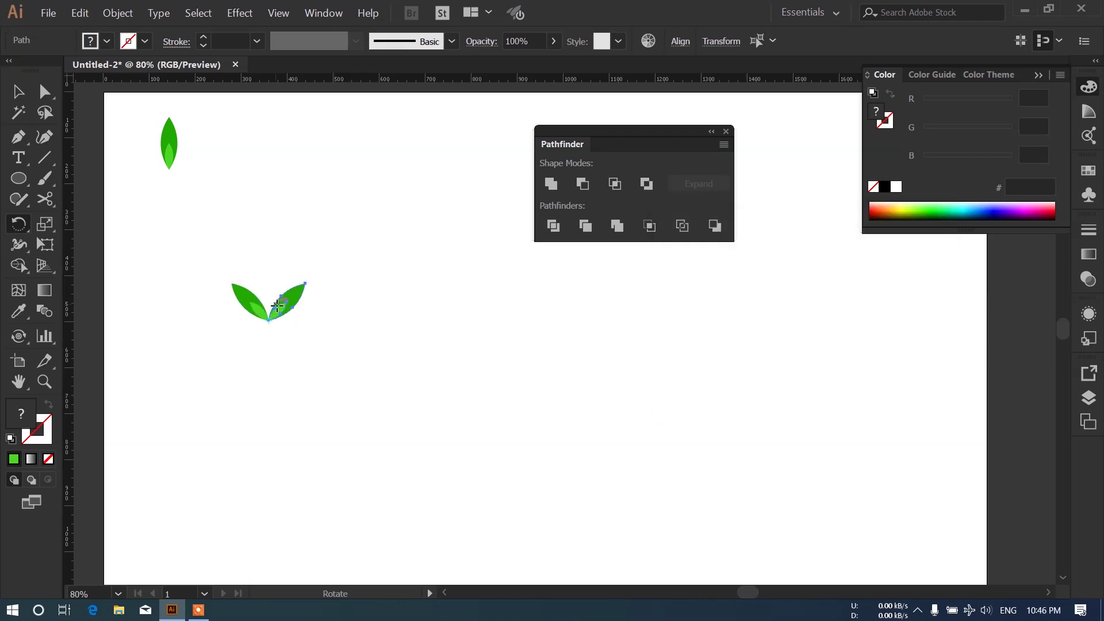
# Step: Nudge the right leaf of the pair five increments to the right to leave a small gap
pyautogui.press('v')
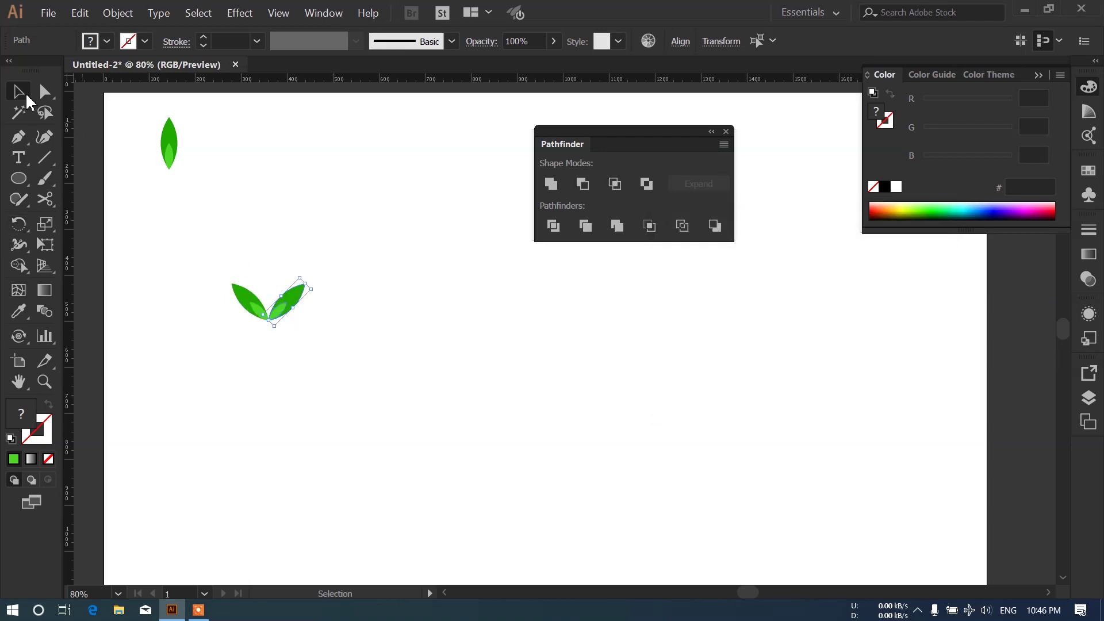
pyautogui.press('Right')
pyautogui.press('Right')
pyautogui.press('Right')
pyautogui.press('Right')
pyautogui.press('Right')
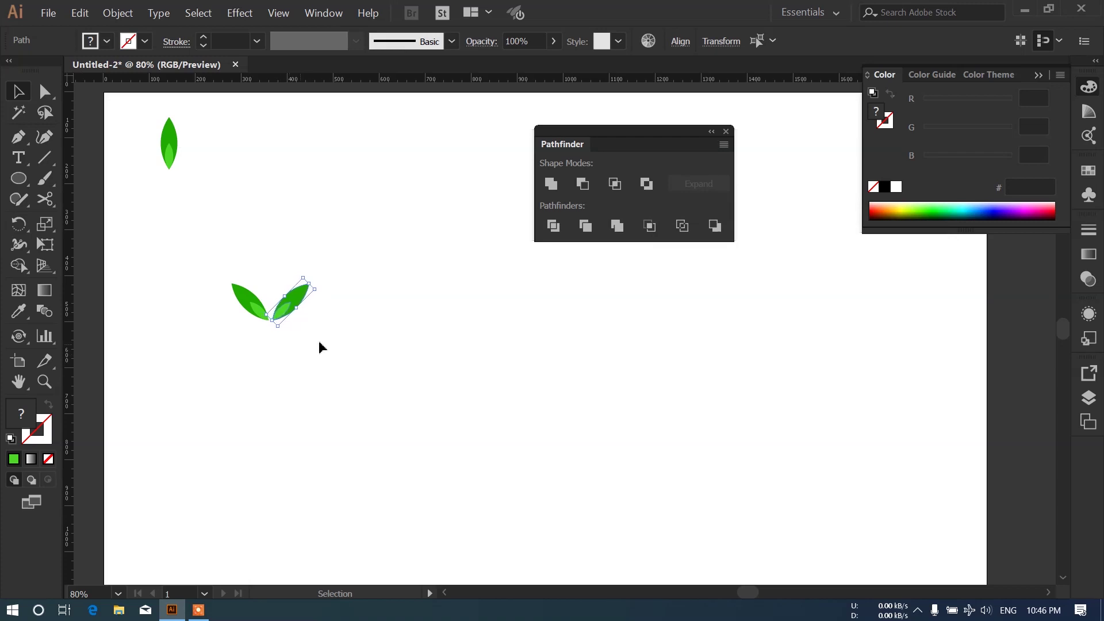
pyautogui.click(369, 303)
# Step: Scale the V-shaped leaf pair down and move it lower on the artboard
pyautogui.moveTo(345, 242); pyautogui.dragTo(223, 361)
pyautogui.moveTo(310, 288); pyautogui.dragTo(276, 299)
pyautogui.click(346, 266)
pyautogui.moveTo(347, 262); pyautogui.dragTo(284, 432)
# Step: Group all the shapes of the V-shaped leaf pair
pyautogui.moveTo(319, 375); pyautogui.dragTo(227, 489)
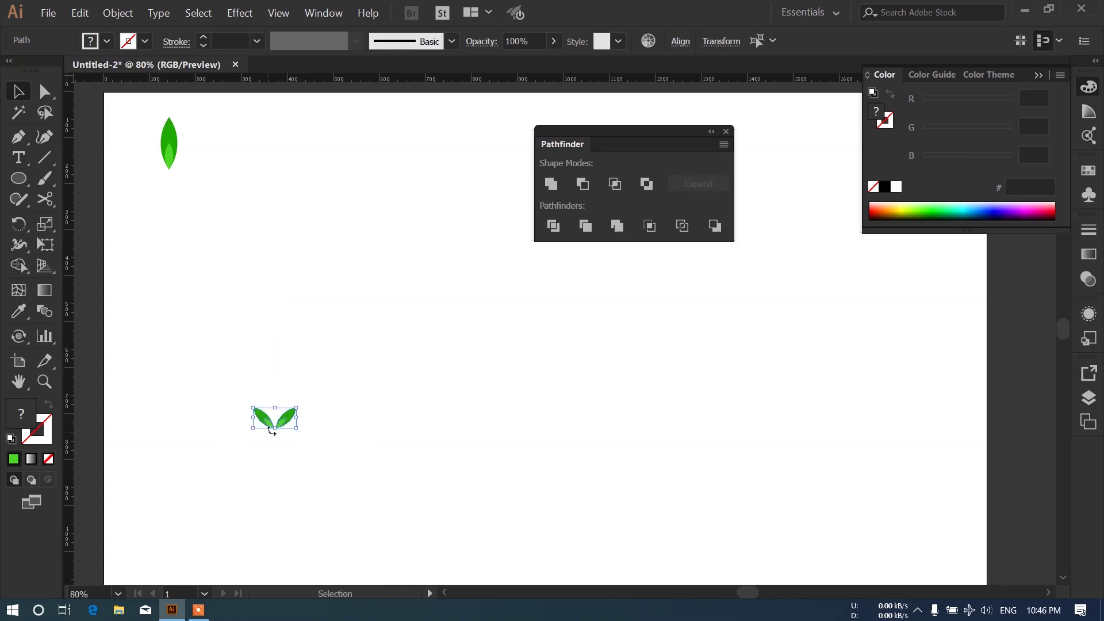
pyautogui.rightClick(286, 424)
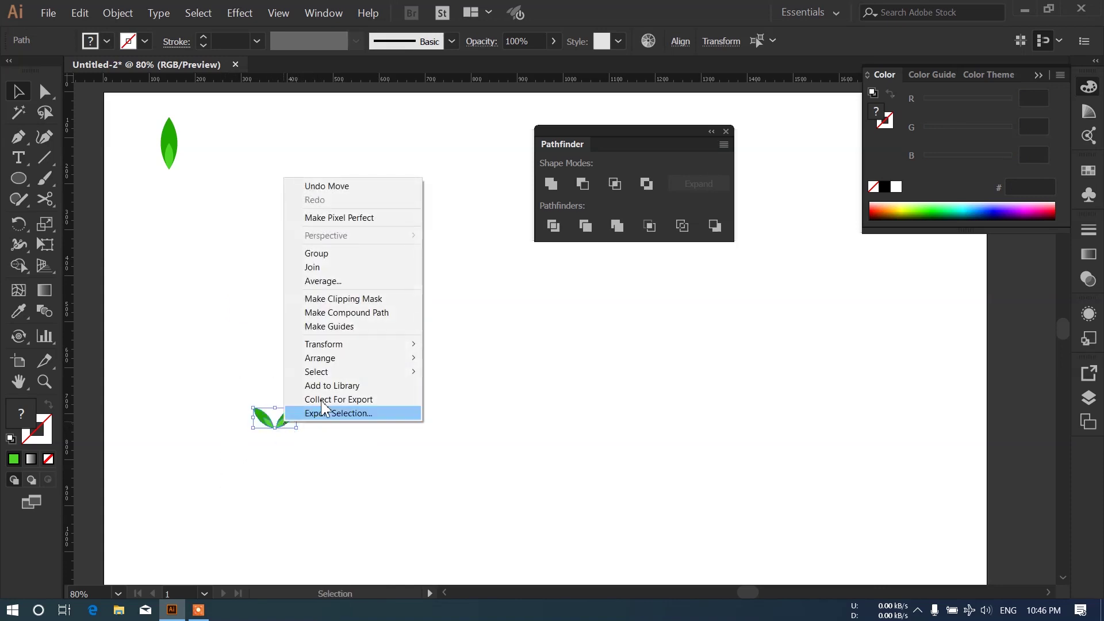
pyautogui.click(345, 255)
# Step: Duplicate the leaf-pair group straight above the original and scale the upper copy down
pyautogui.moveTo(286, 421); pyautogui.dragTo(287, 227)
pyautogui.moveTo(340, 189); pyautogui.dragTo(226, 258)
pyautogui.moveTo(298, 212); pyautogui.dragTo(292, 215)
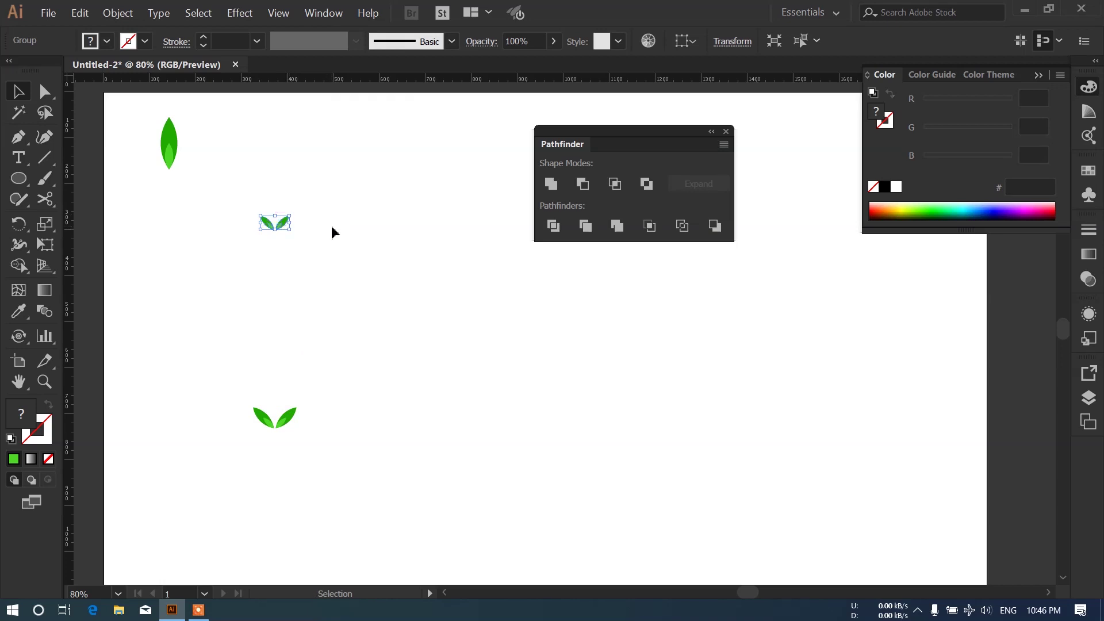
pyautogui.click(331, 225)
# Step: Blend the small upper leaf pair with the larger lower pair using Smooth Color spacing
pyautogui.moveTo(370, 190); pyautogui.dragTo(235, 270)
pyautogui.moveTo(322, 188); pyautogui.dragTo(243, 477)
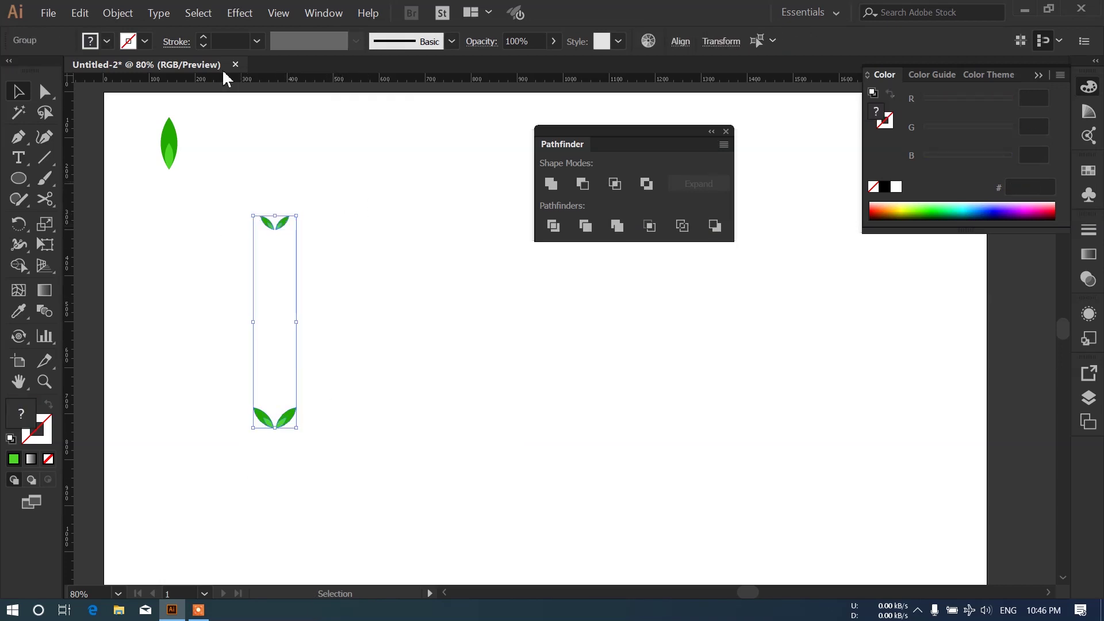
pyautogui.click(112, 17)
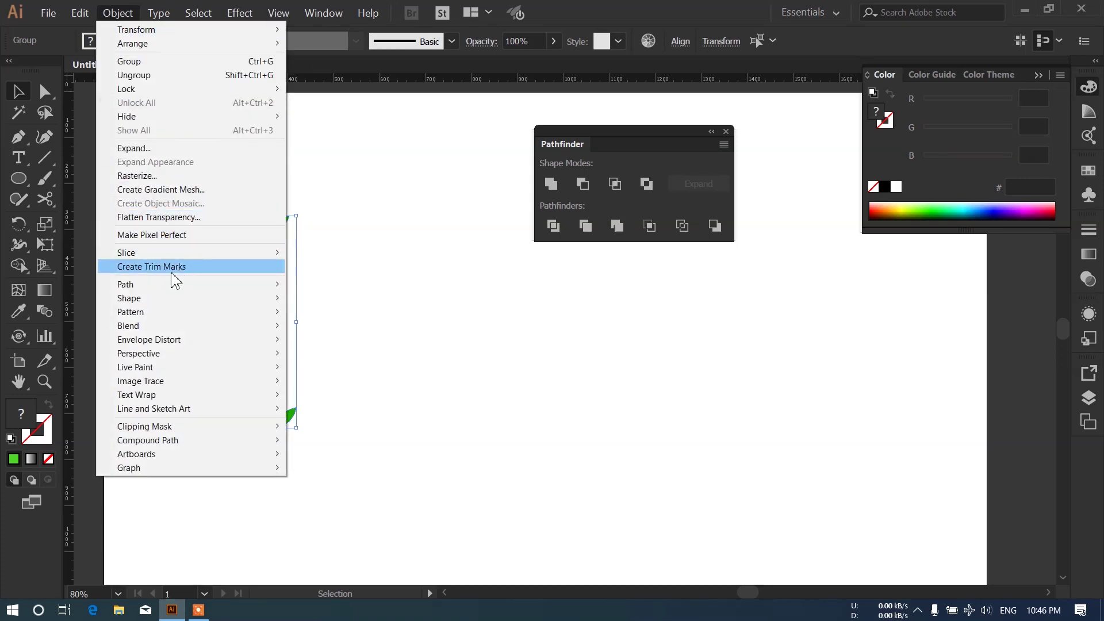
pyautogui.moveTo(156, 329)
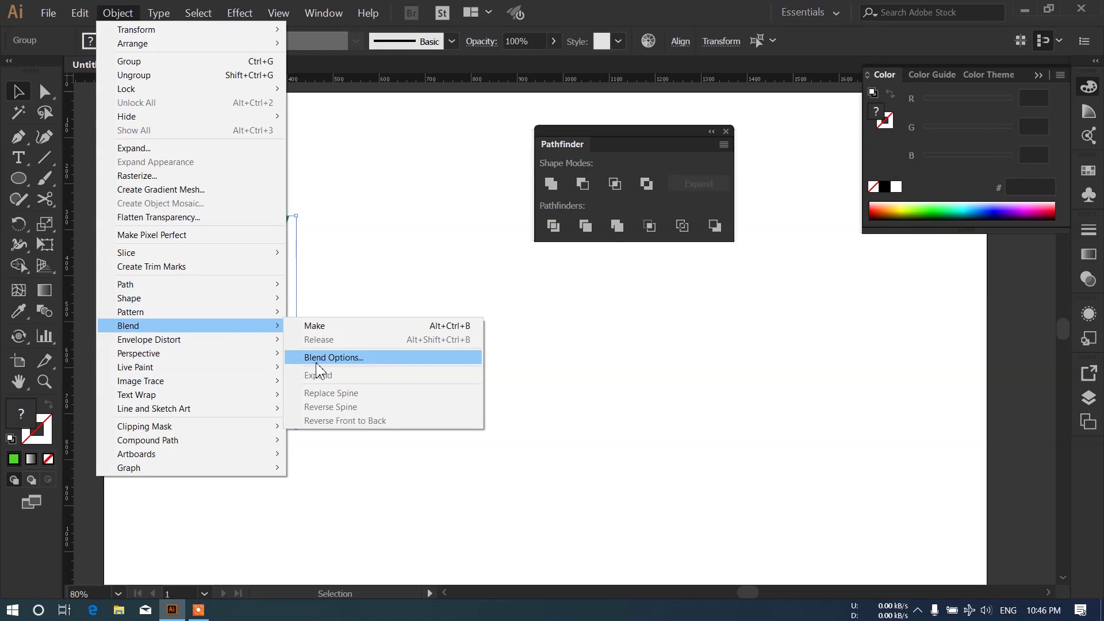
pyautogui.click(333, 358)
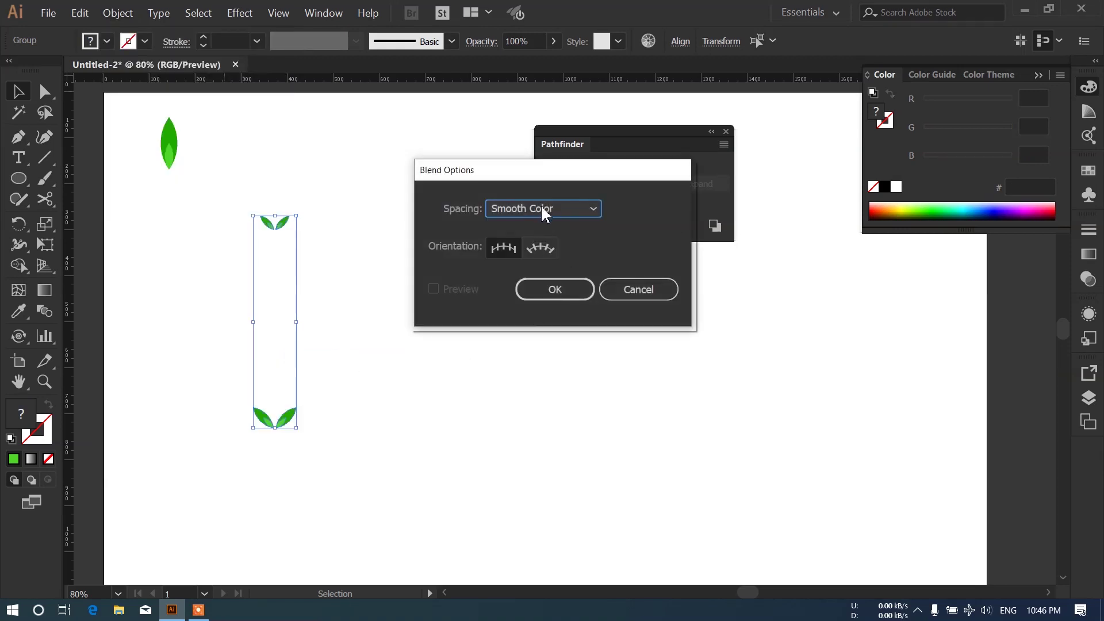
pyautogui.click(553, 289)
pyautogui.click(117, 12)
pyautogui.moveTo(185, 325)
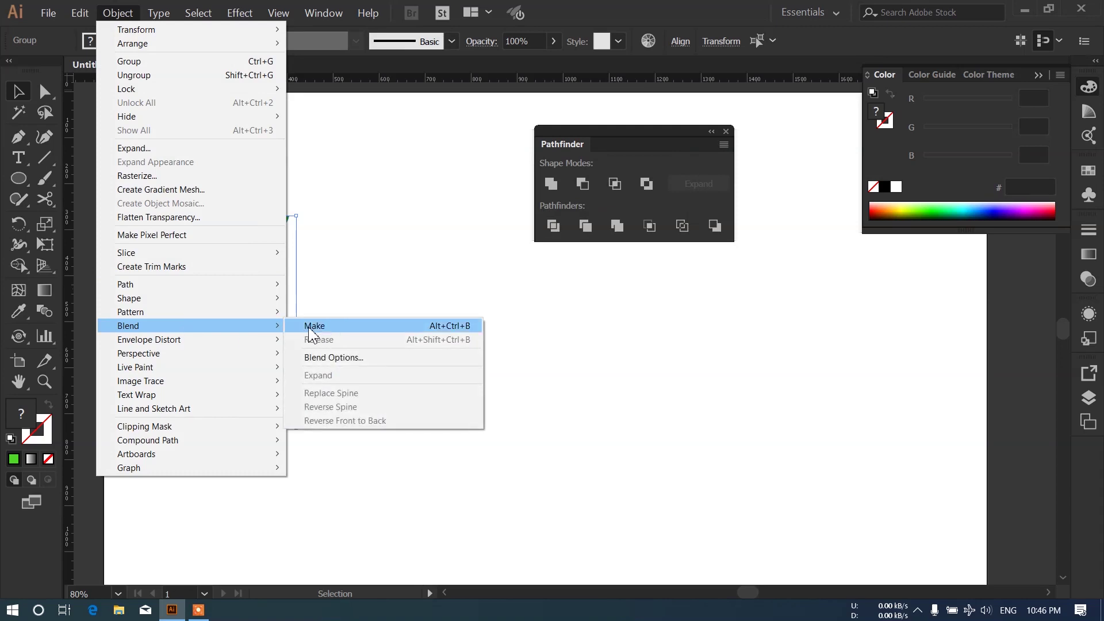
pyautogui.click(341, 333)
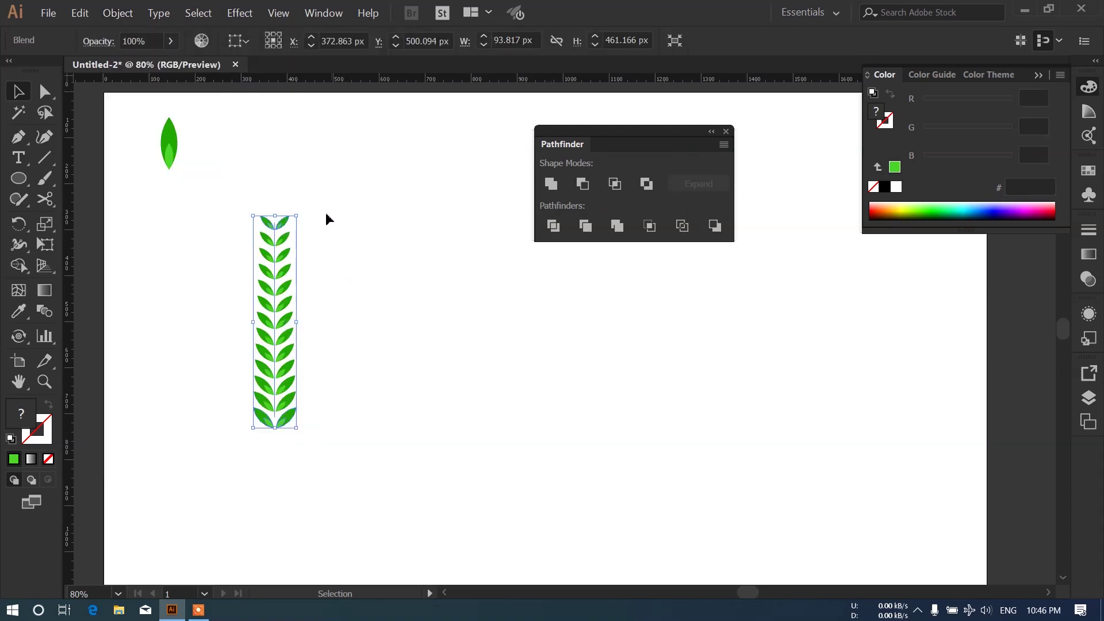
# Step: Switch the leaf blend's spacing to Specified Steps and turn on the preview in the blend options
pyautogui.moveTo(305, 212); pyautogui.dragTo(230, 461)
pyautogui.click(127, 14)
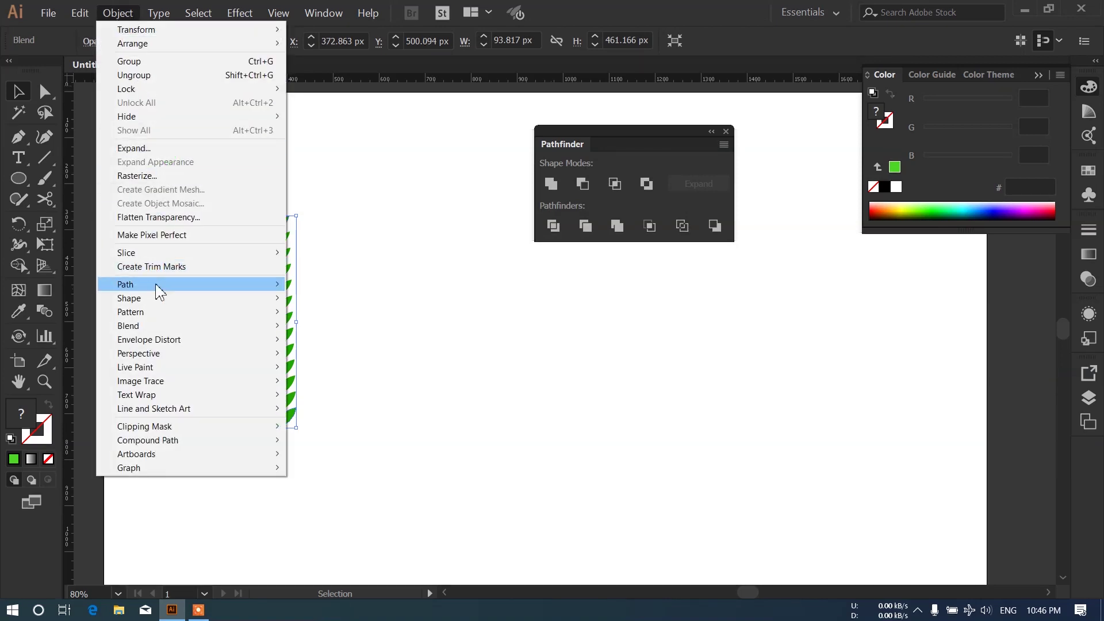
pyautogui.moveTo(157, 332)
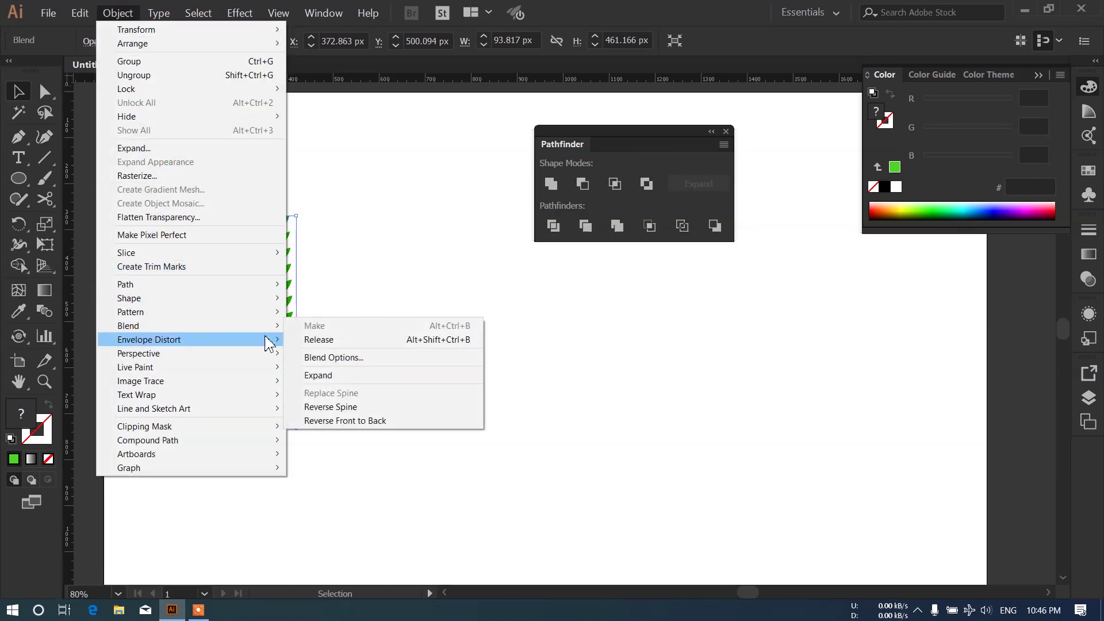
pyautogui.click(339, 361)
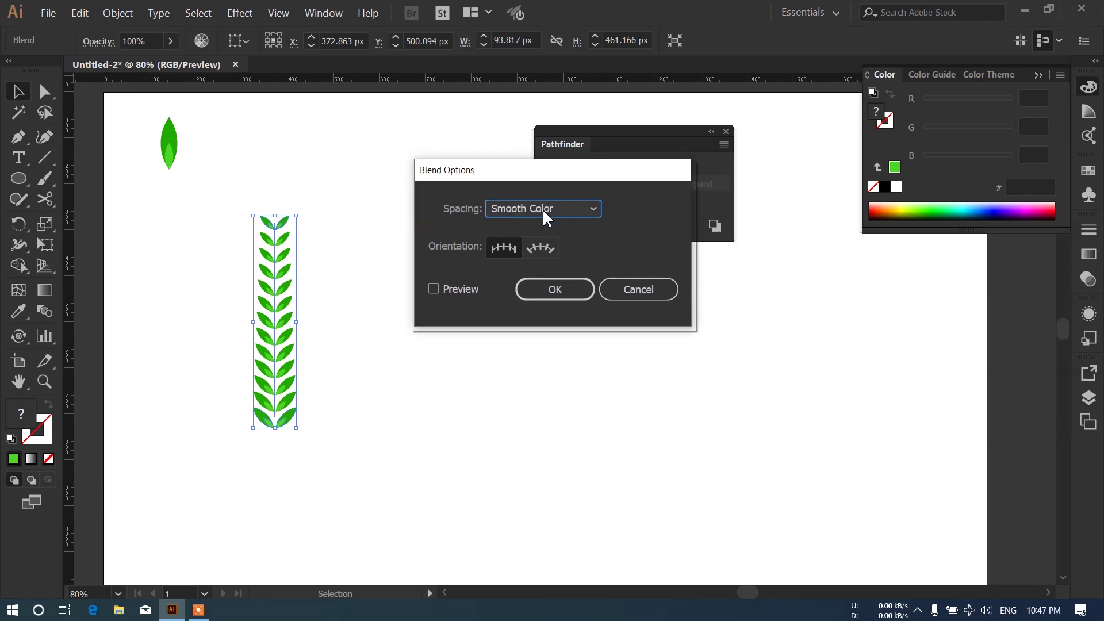
pyautogui.click(542, 207)
pyautogui.click(525, 246)
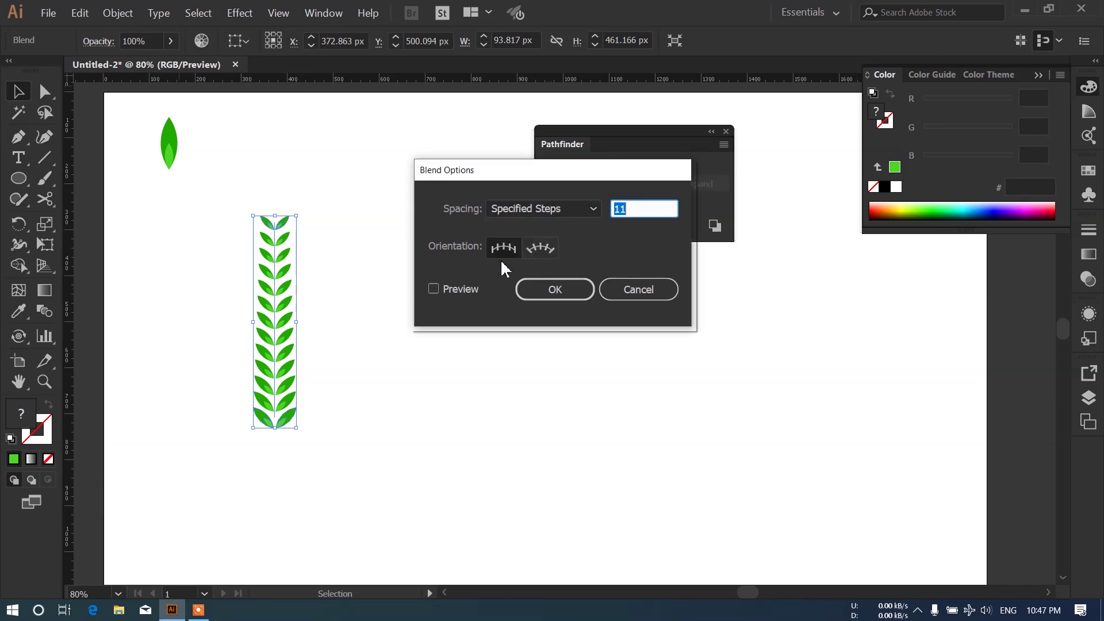
pyautogui.click(433, 287)
# Step: Try different step counts for the leaf blend and apply 10 specified steps
pyautogui.scroll(-6, 627, 206)
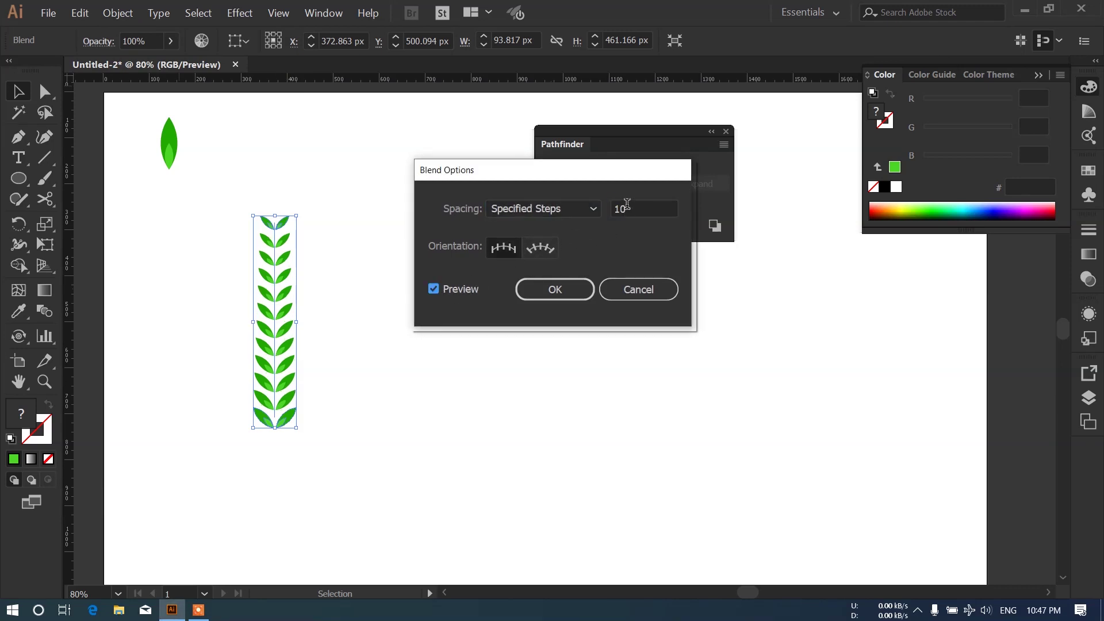
pyautogui.scroll(12, 623, 209)
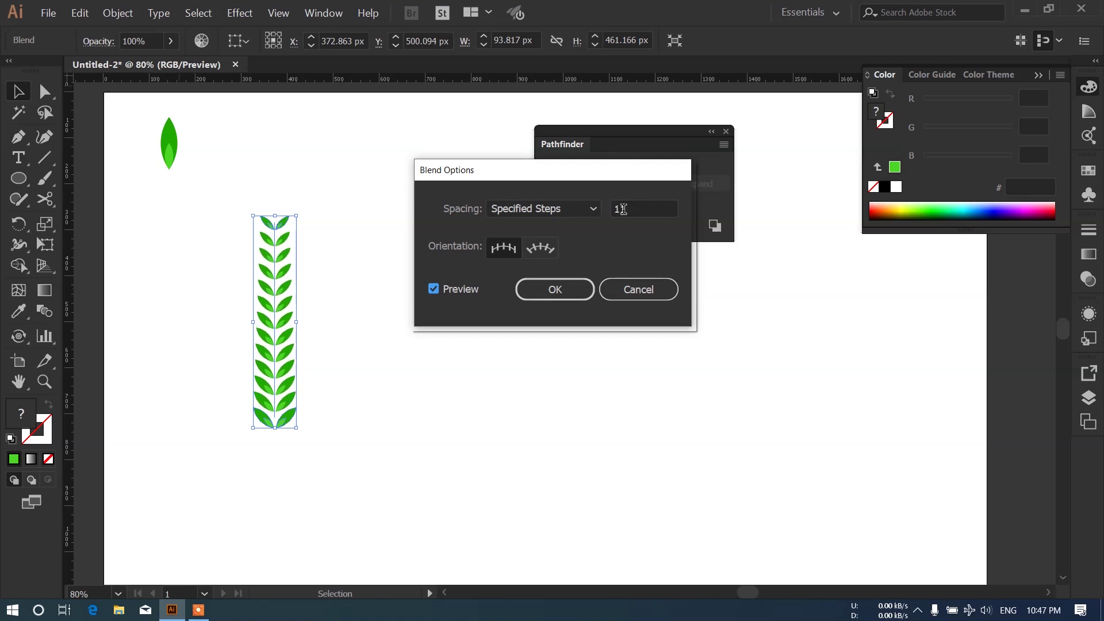
pyautogui.scroll(-2, 623, 209)
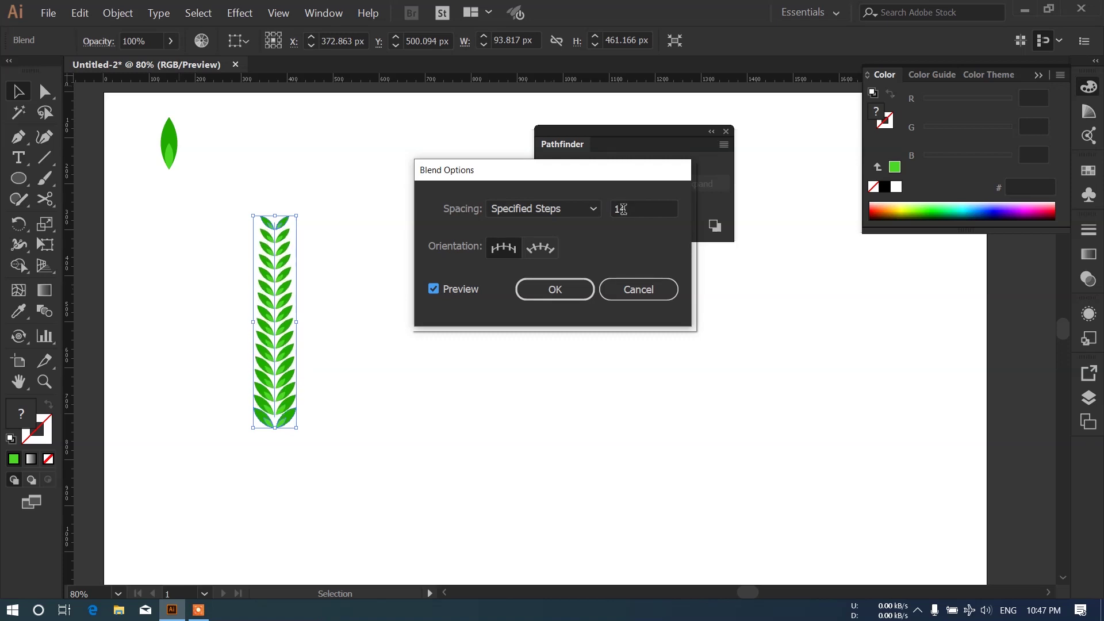
pyautogui.scroll(-1, 622, 209)
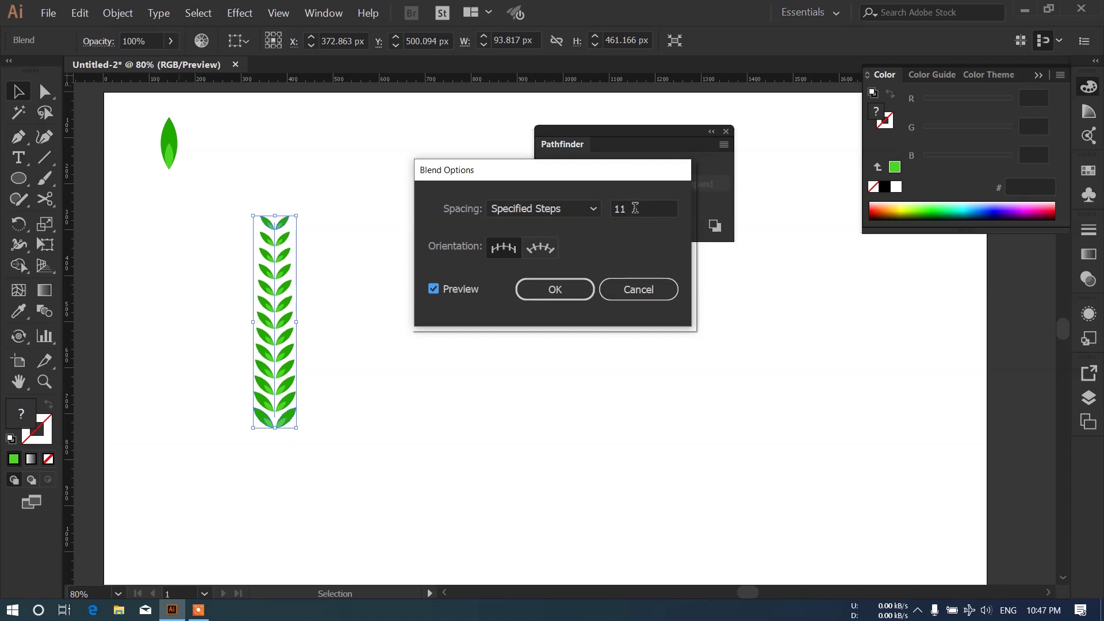
pyautogui.scroll(-1, 635, 208)
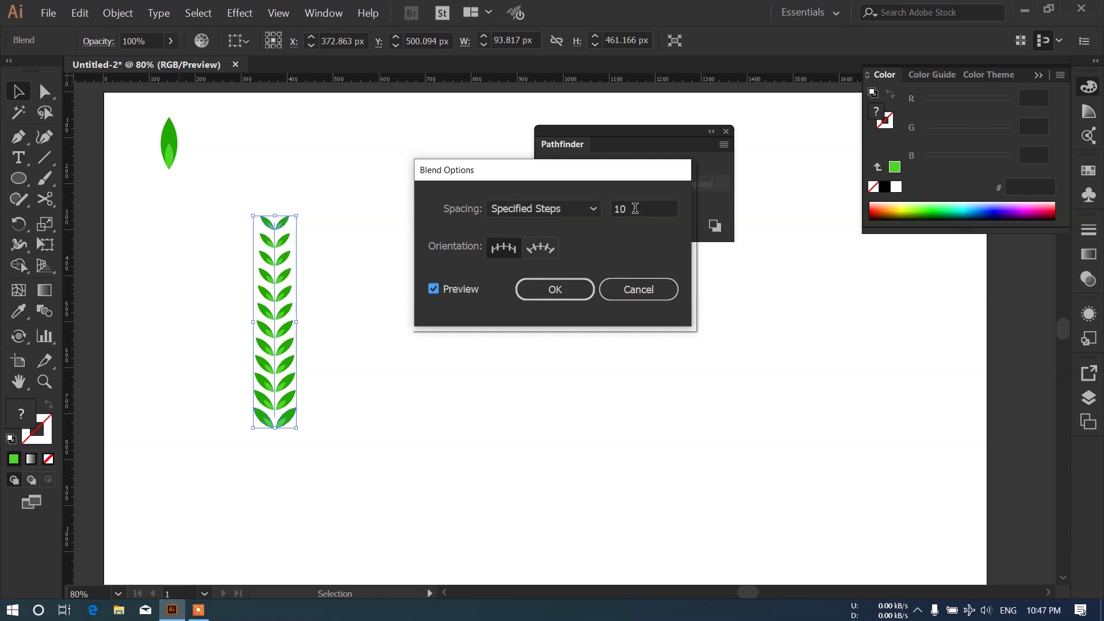
pyautogui.scroll(-1, 634, 208)
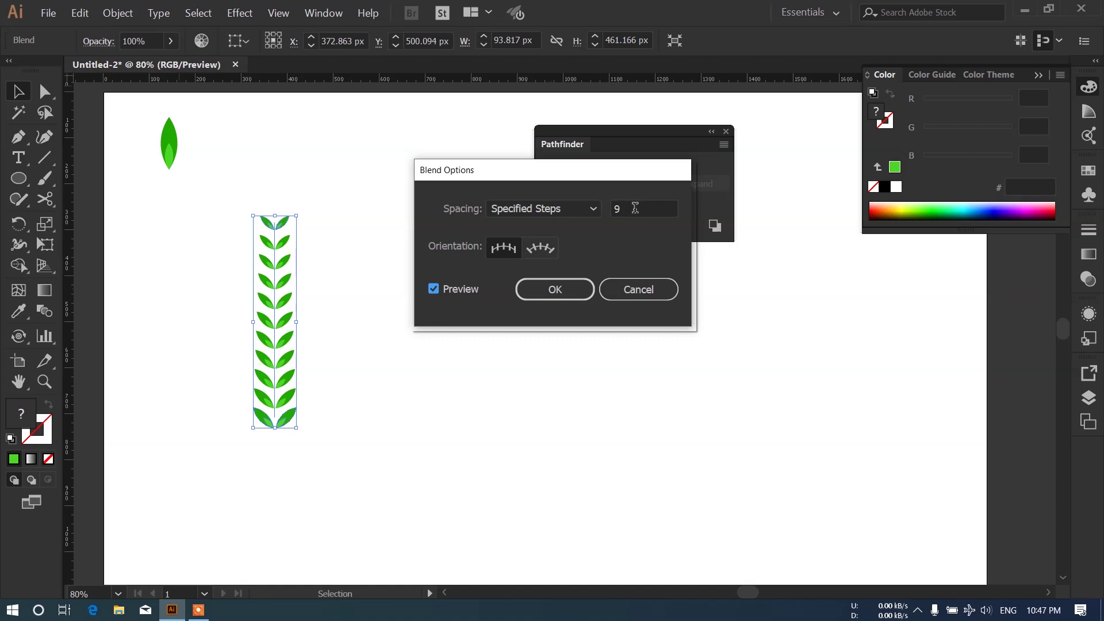
pyautogui.scroll(1, 635, 208)
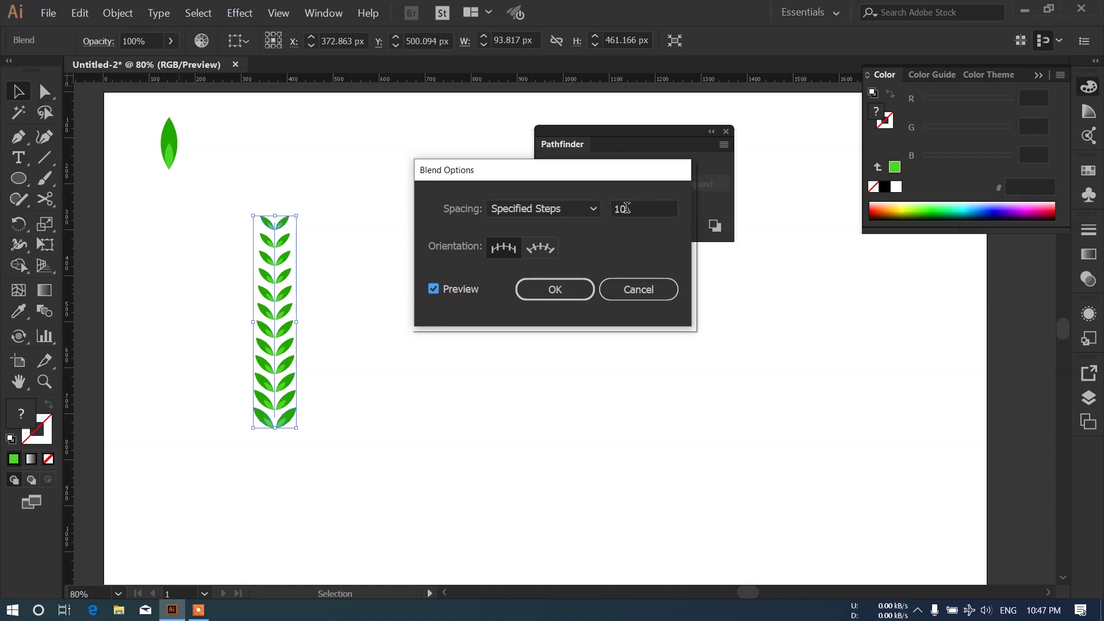
pyautogui.click(545, 282)
# Step: Close the floating Pathfinder panel to clear the artboard
pyautogui.moveTo(382, 176); pyautogui.dragTo(195, 445)
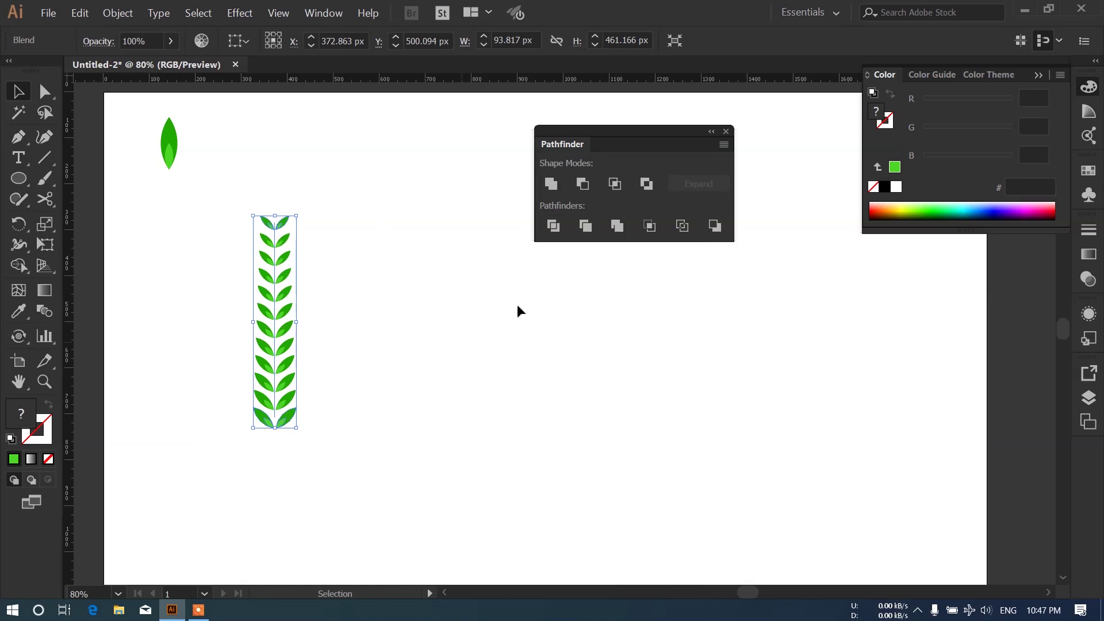
pyautogui.moveTo(665, 143); pyautogui.dragTo(676, 144)
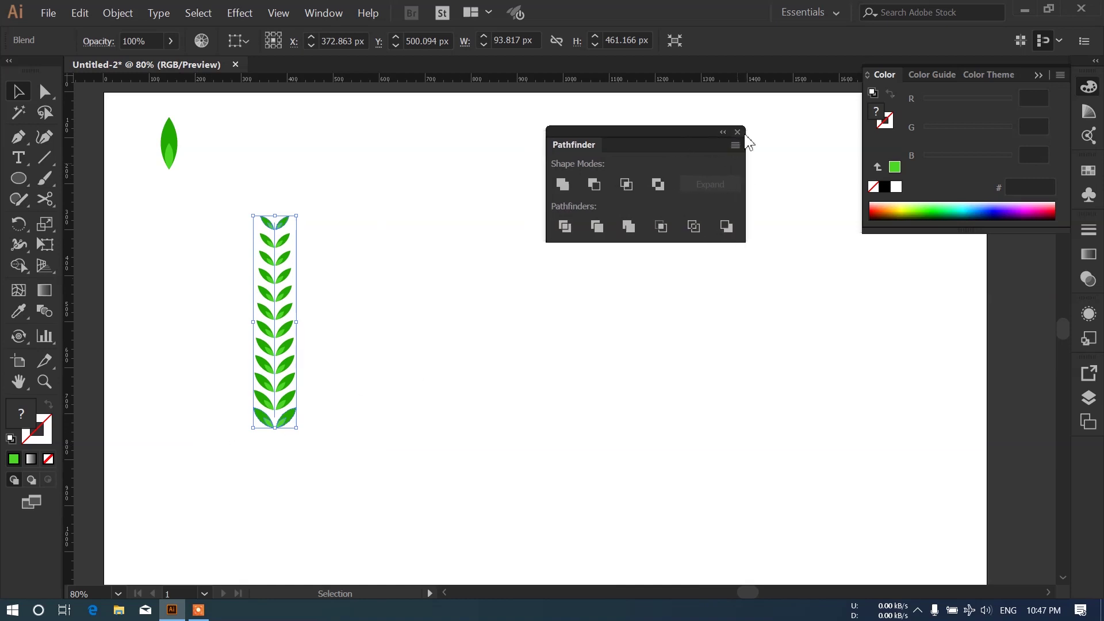
pyautogui.click(738, 133)
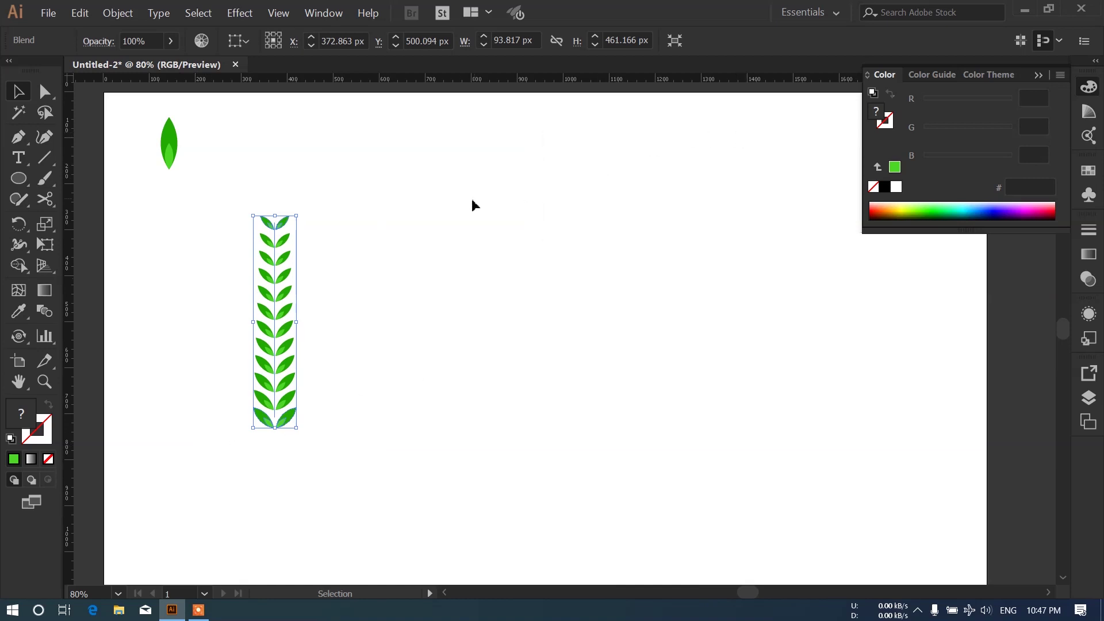
# Step: Try to expand the blended leaf branch with Object and Fill enabled
pyautogui.click(125, 13)
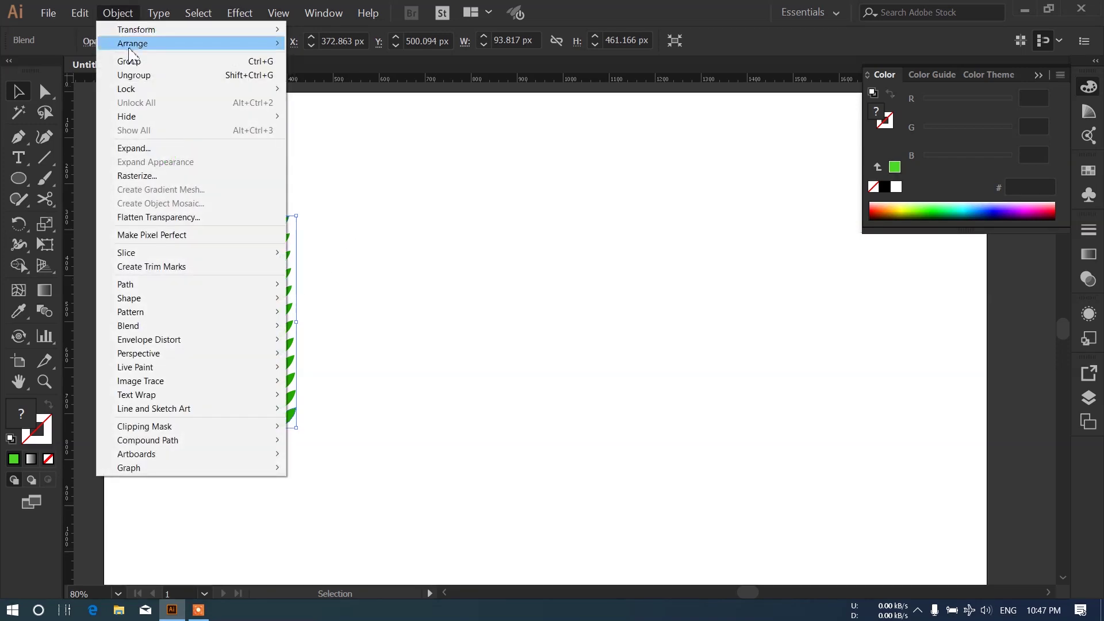
pyautogui.click(148, 151)
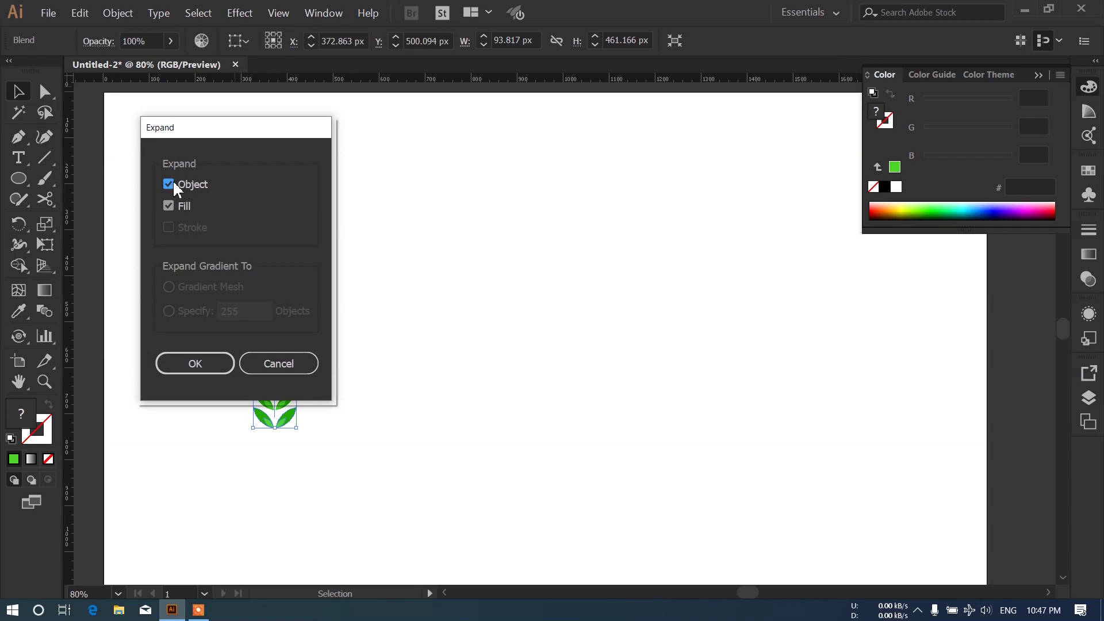
pyautogui.click(195, 364)
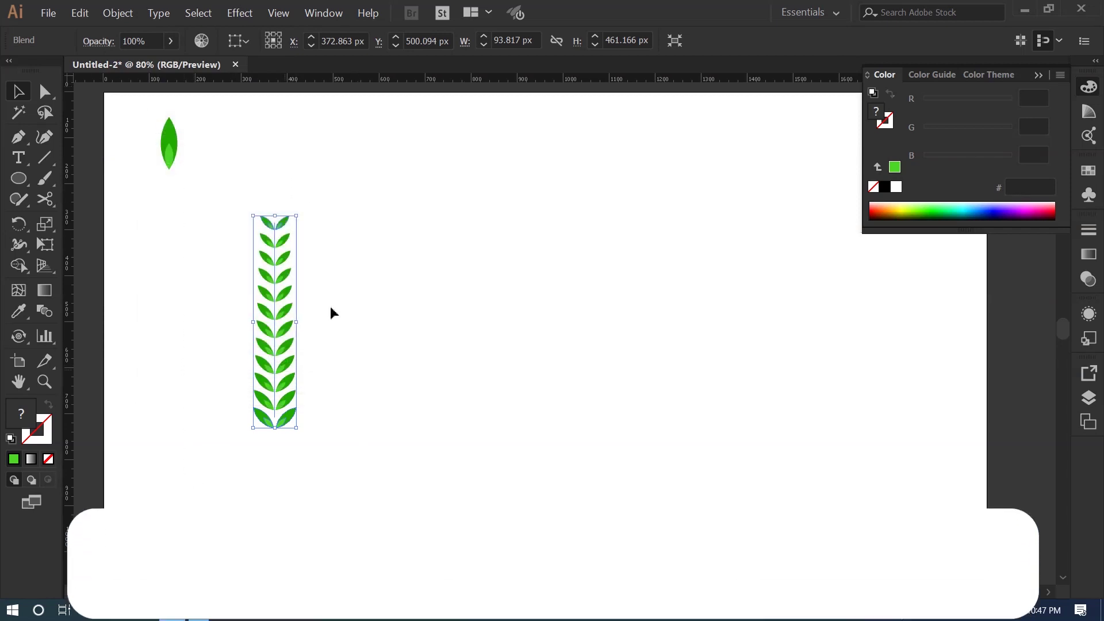
# Step: Create an art brush from the leaf branch with a top-to-bottom stroke direction and the colorization method None
pyautogui.click(324, 12)
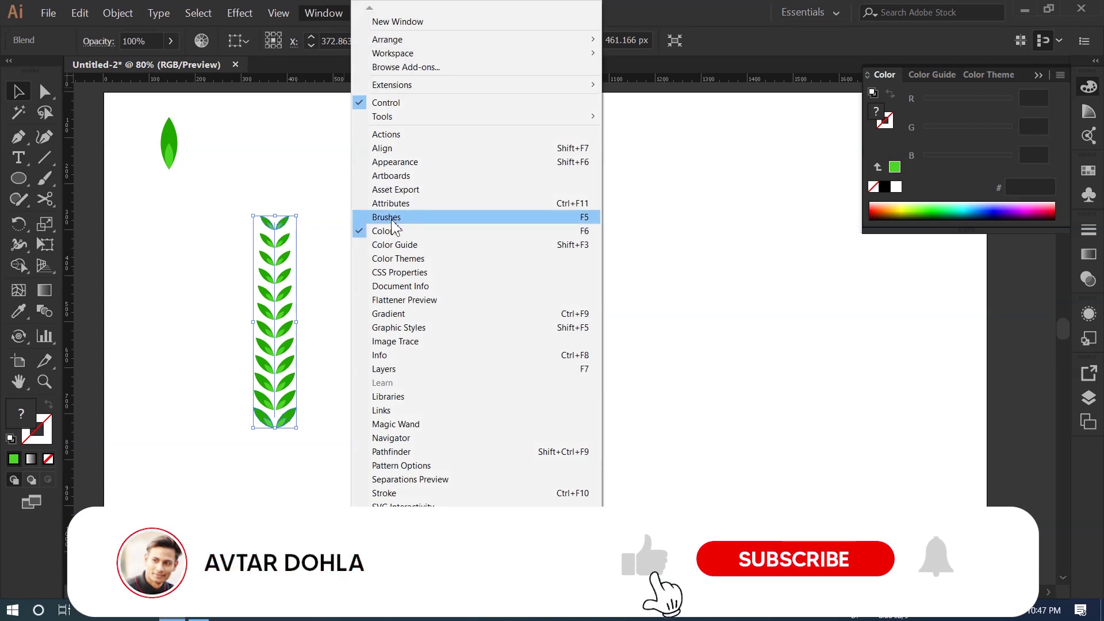
pyautogui.click(426, 217)
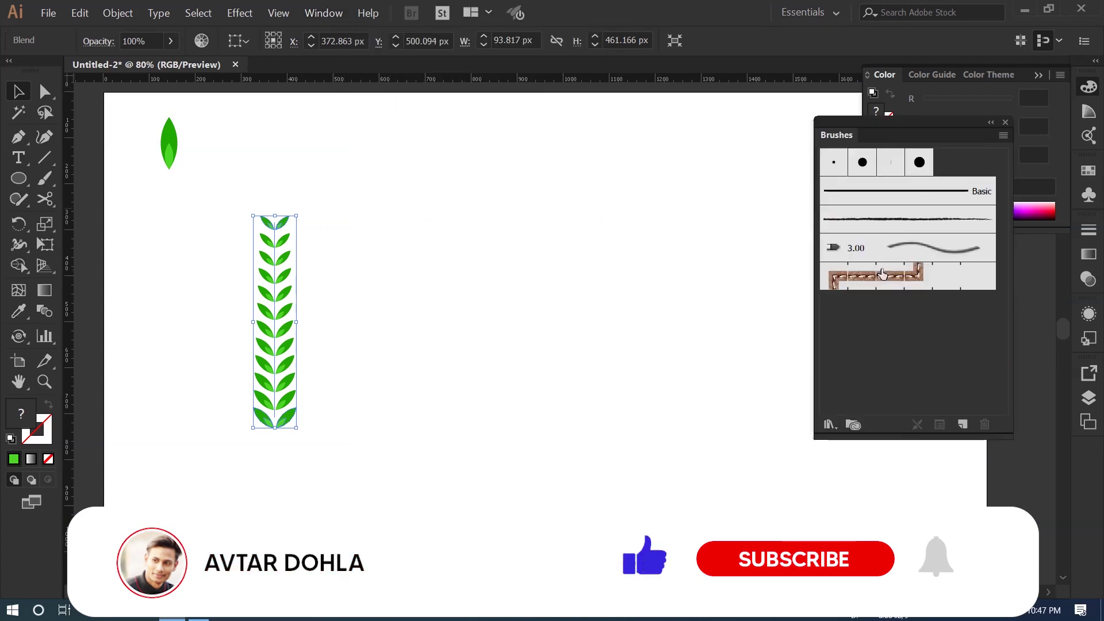
pyautogui.moveTo(276, 298)
pyautogui.mouseDown()
pyautogui.moveTo(742, 305)
pyautogui.moveTo(898, 329)
pyautogui.mouseUp()
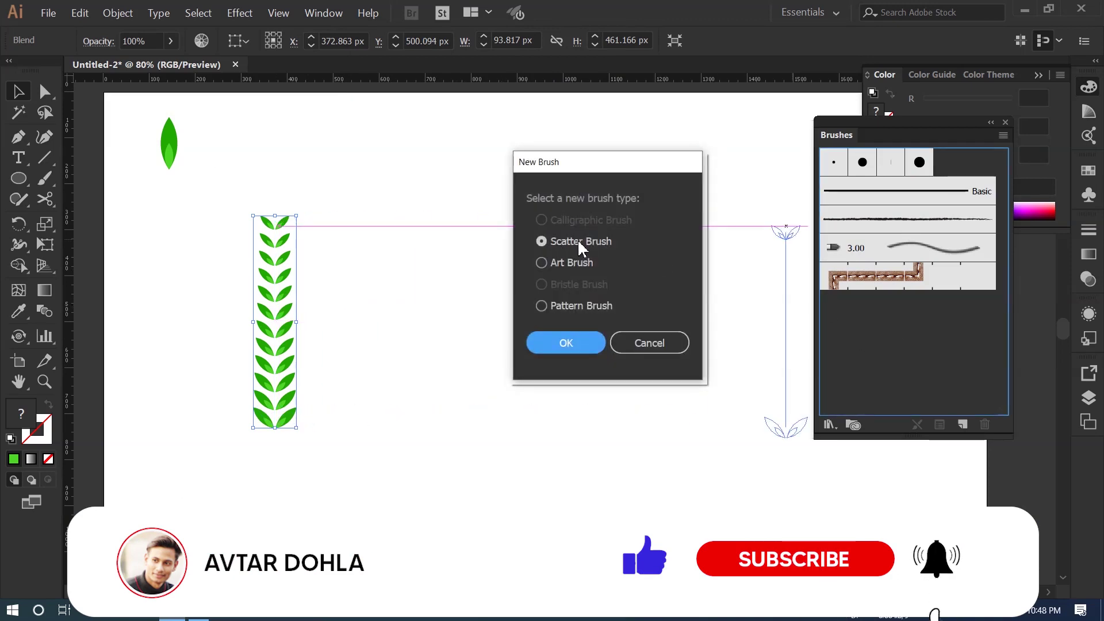
pyautogui.click(541, 263)
pyautogui.click(566, 343)
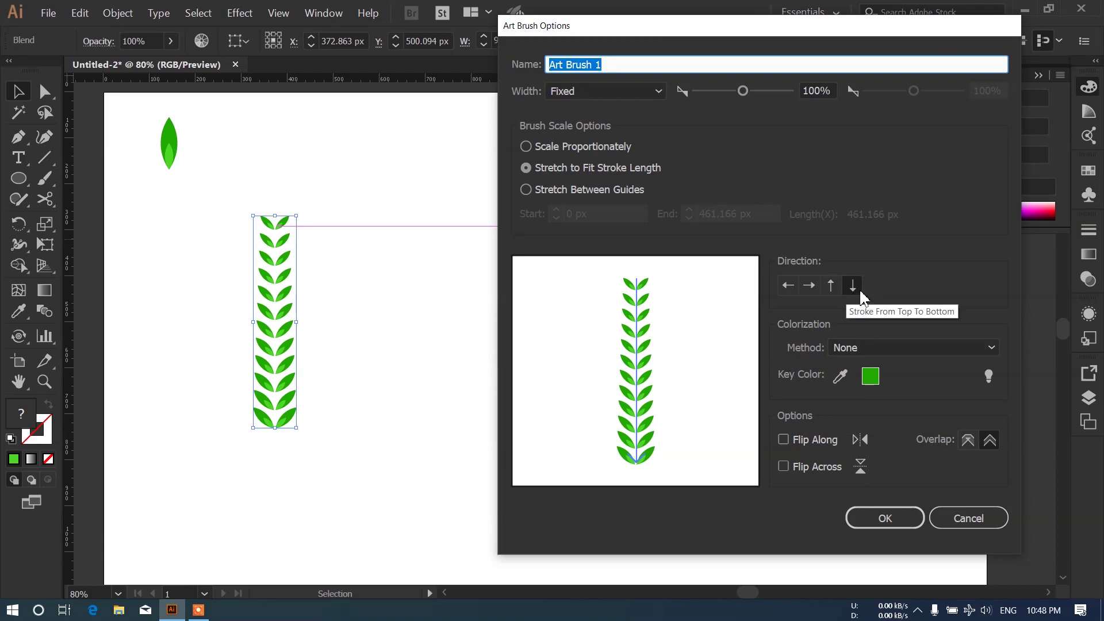
pyautogui.click(864, 348)
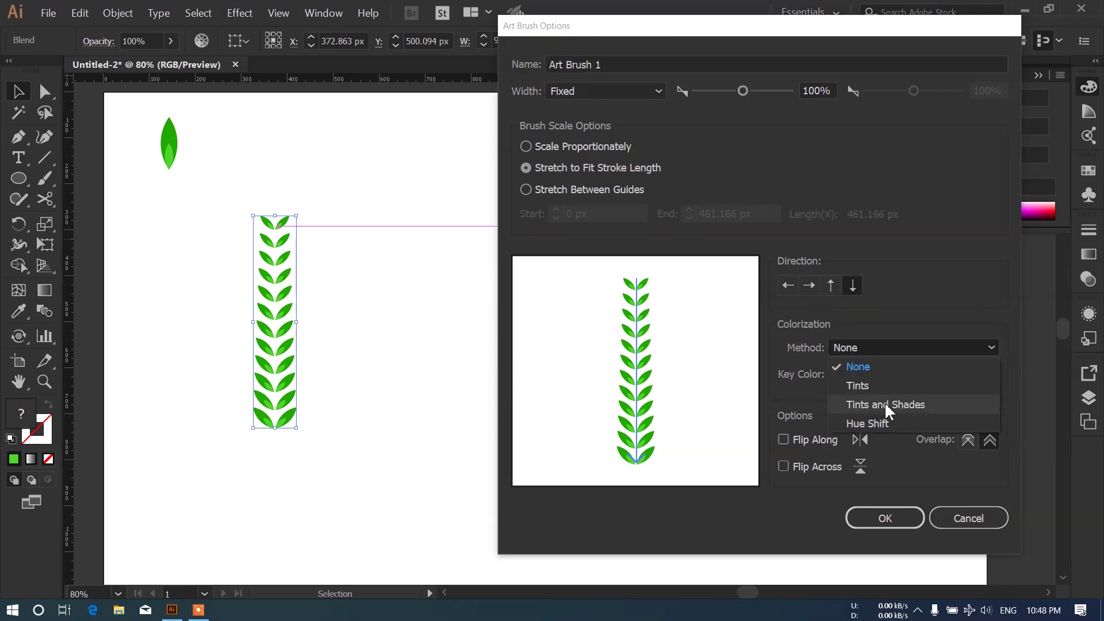
pyautogui.click(859, 366)
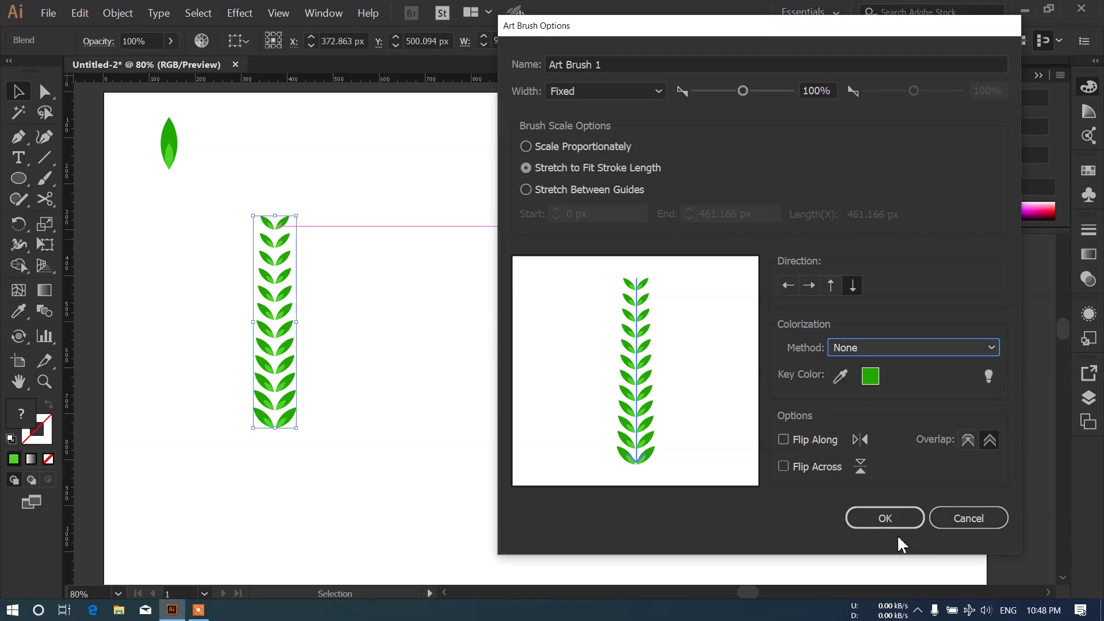
pyautogui.click(885, 517)
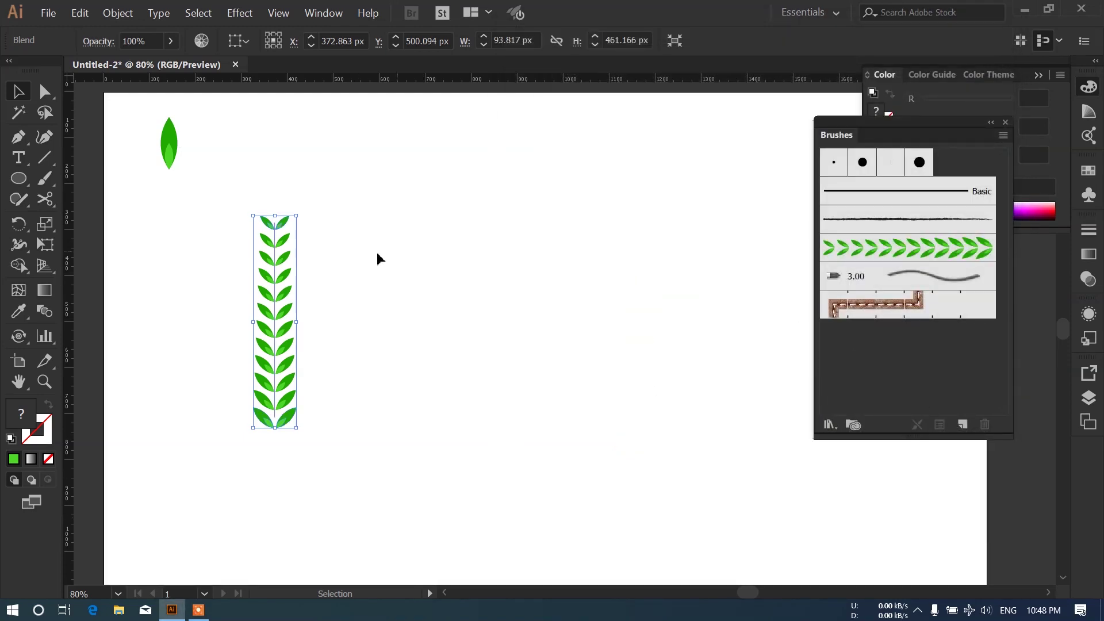
# Step: Create a second art brush from the leaf branch with the stroke direction set from bottom to top
pyautogui.moveTo(286, 312); pyautogui.dragTo(885, 329)
pyautogui.click(556, 262)
pyautogui.click(560, 340)
pyautogui.click(830, 287)
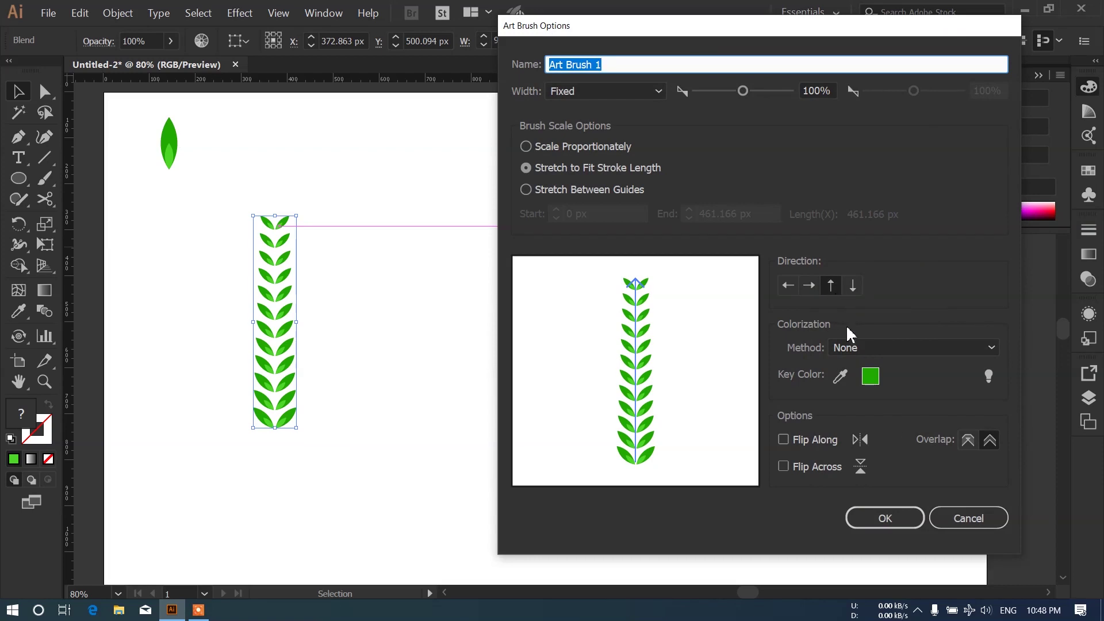
pyautogui.click(883, 509)
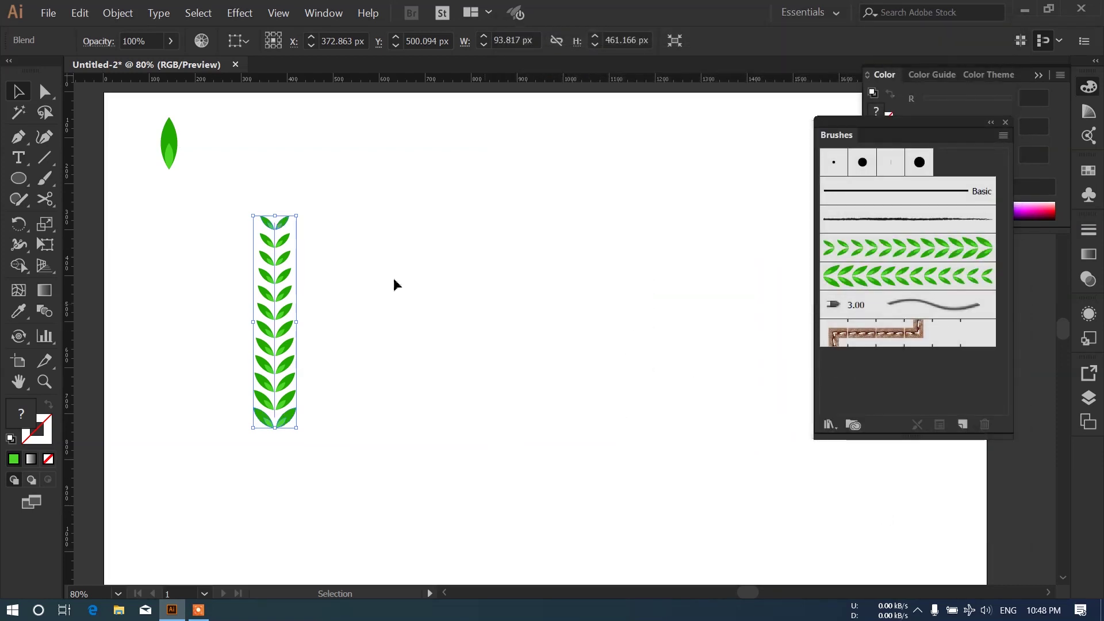
# Step: Draw a large circle beside the leaf branch and swap its fill and stroke to leave only a green outline
pyautogui.click(18, 179)
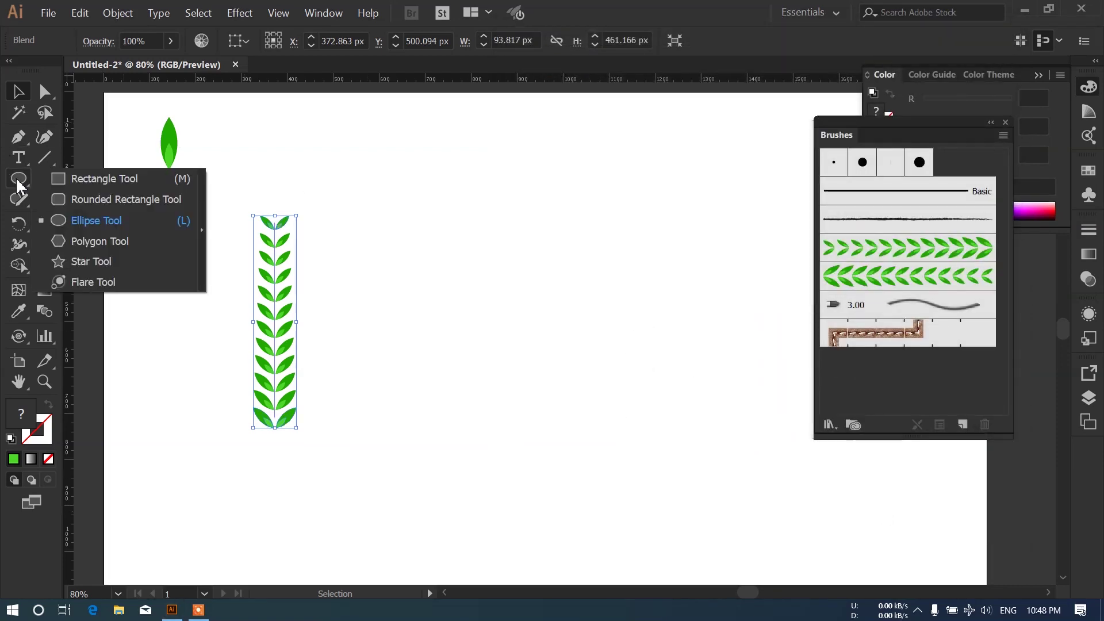
pyautogui.click(114, 227)
pyautogui.moveTo(464, 224); pyautogui.dragTo(579, 419)
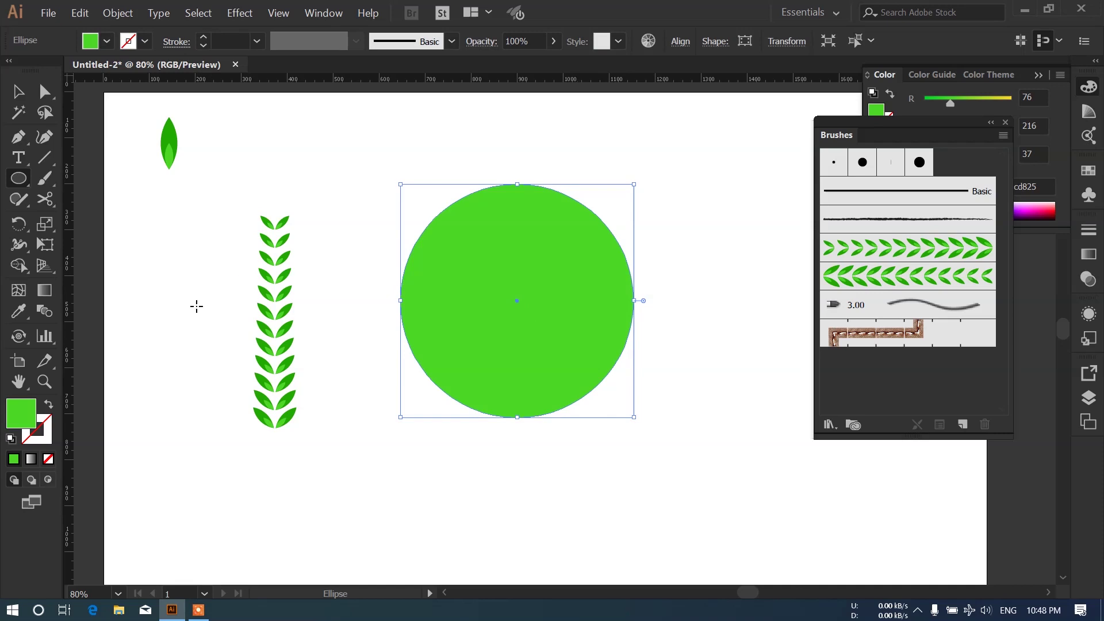
pyautogui.click(50, 406)
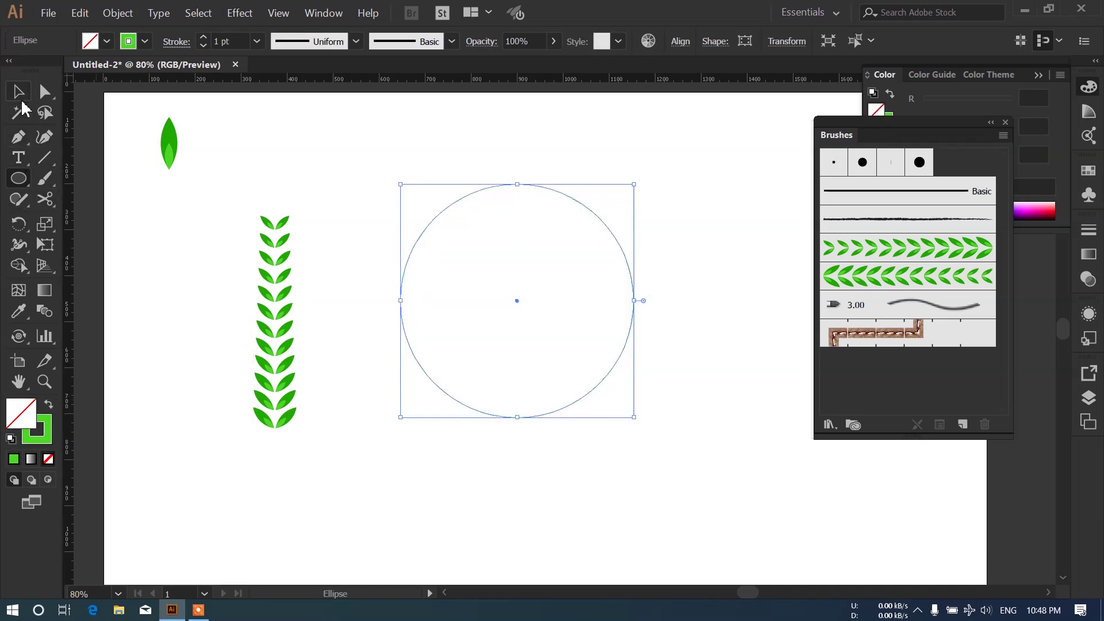
pyautogui.click(19, 93)
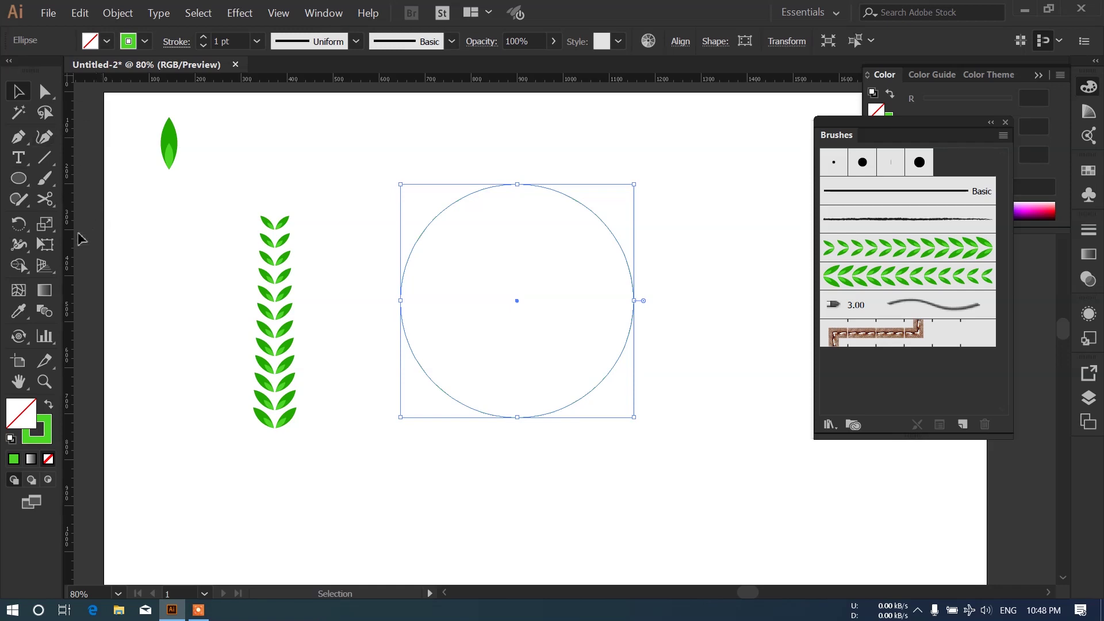
# Step: Place vertical guides across the middle of the circle and make the hidden guides visible
pyautogui.moveTo(71, 244); pyautogui.dragTo(488, 315)
pyautogui.rightClick(466, 172)
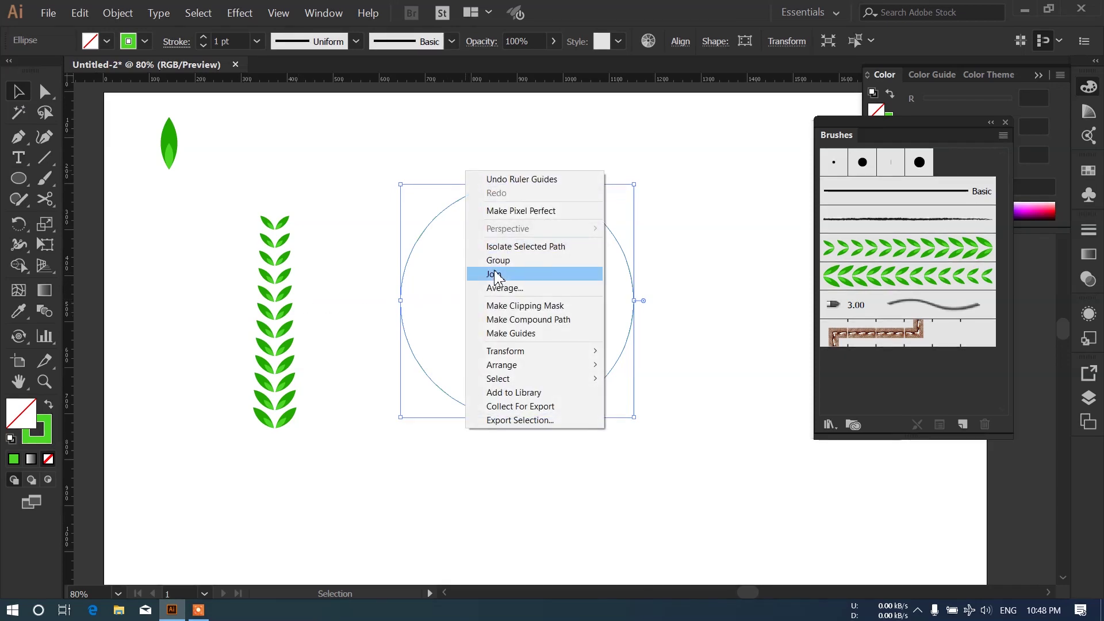
pyautogui.rightClick(555, 144)
pyautogui.click(509, 132)
pyautogui.rightClick(508, 131)
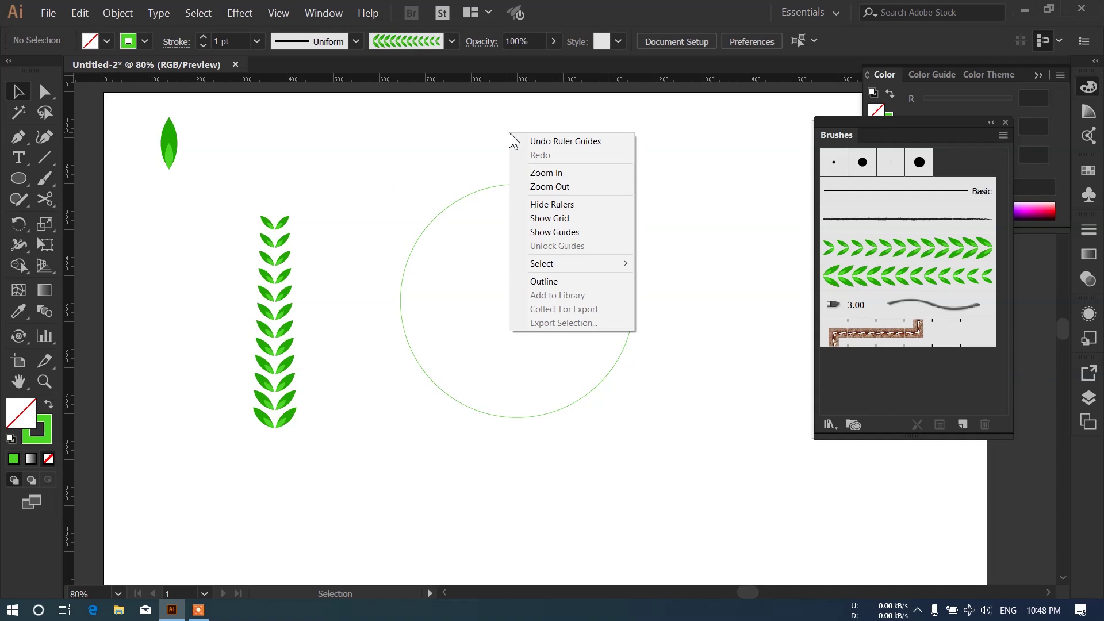
pyautogui.click(553, 227)
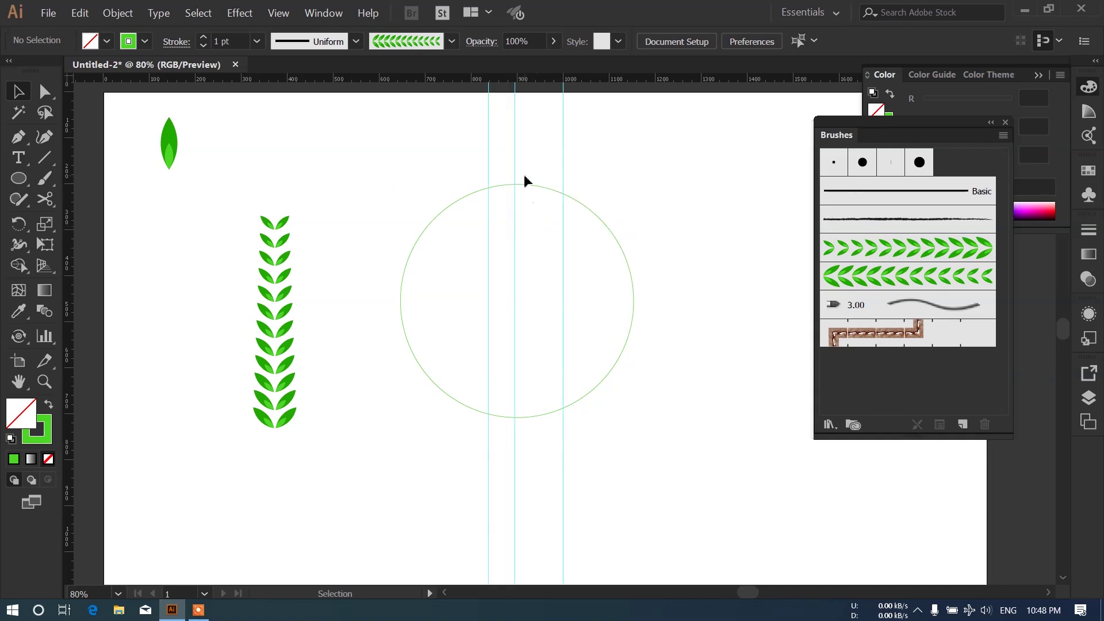
# Step: Unlock the ruler guides
pyautogui.rightClick(555, 167)
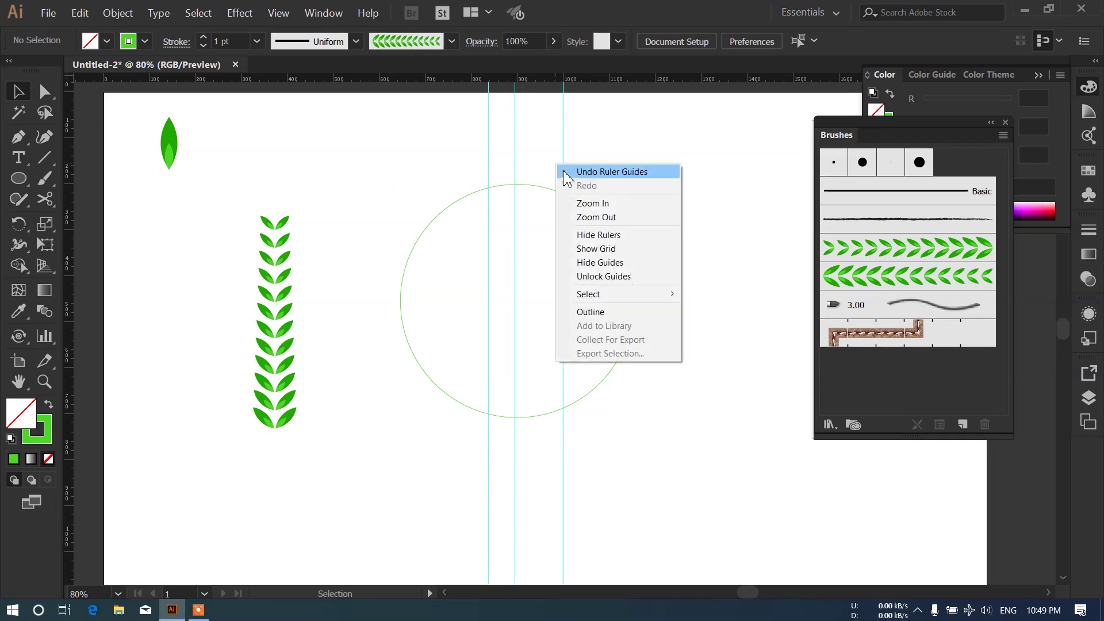
pyautogui.click(594, 276)
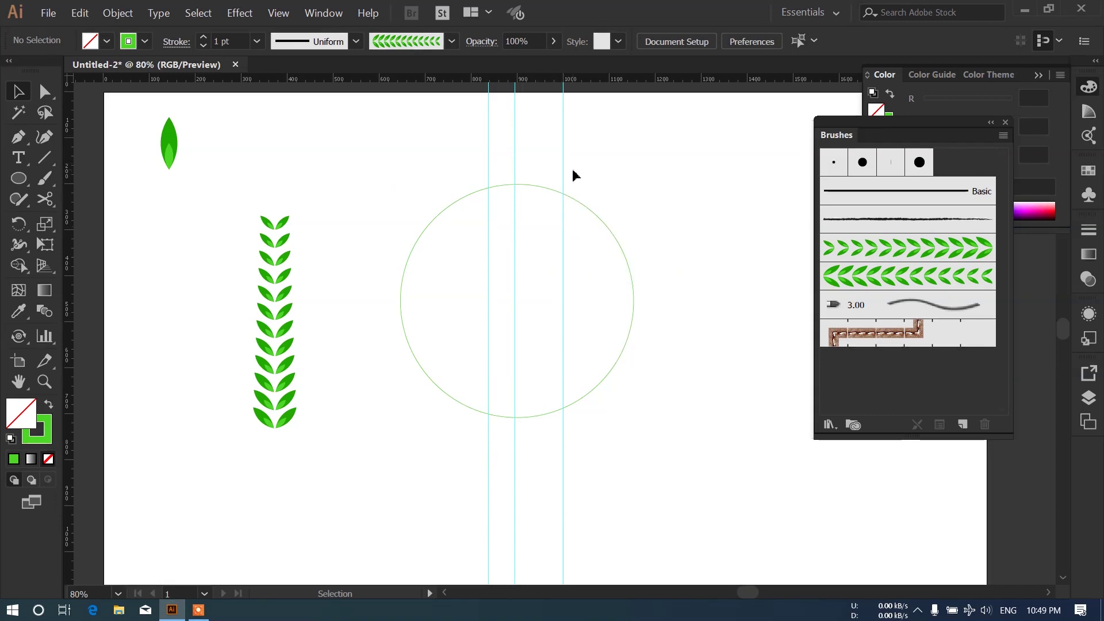
# Step: Position the two vertical guides on either side of the circle's centre and lock the guides
pyautogui.moveTo(563, 170); pyautogui.dragTo(534, 173)
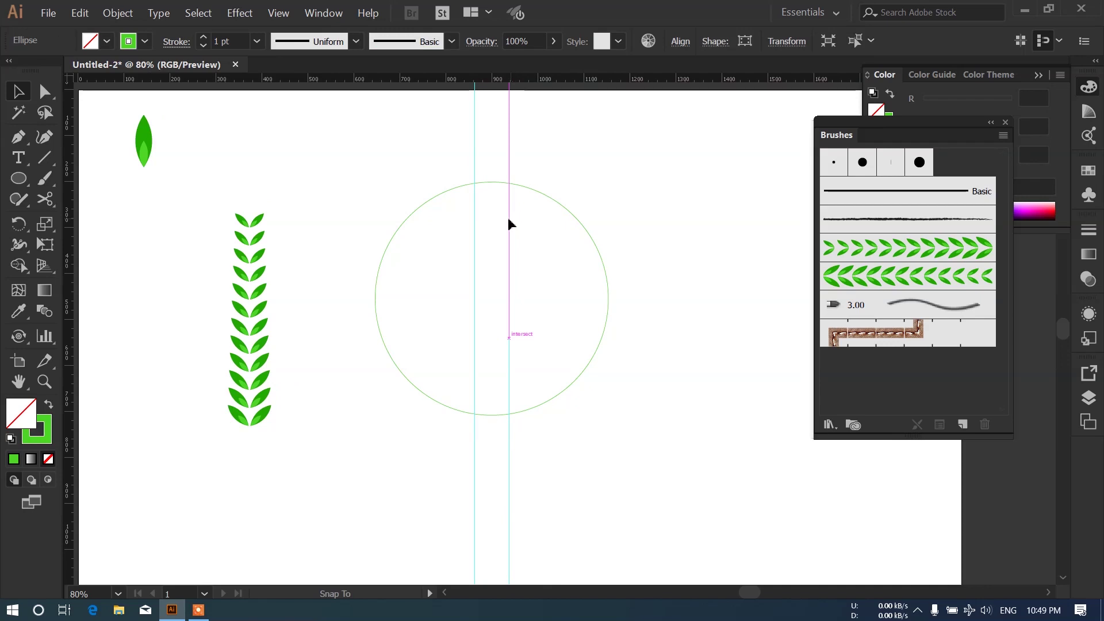
pyautogui.click(509, 219)
pyautogui.moveTo(474, 267); pyautogui.dragTo(477, 267)
pyautogui.click(474, 184)
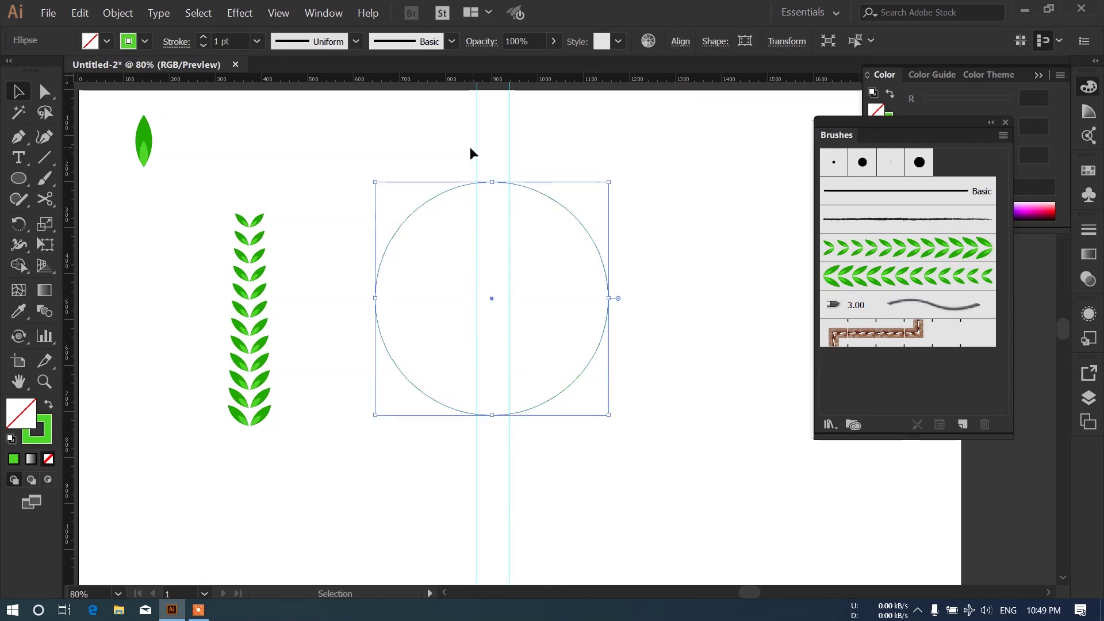
pyautogui.moveTo(541, 171); pyautogui.dragTo(540, 172)
pyautogui.rightClick(499, 138)
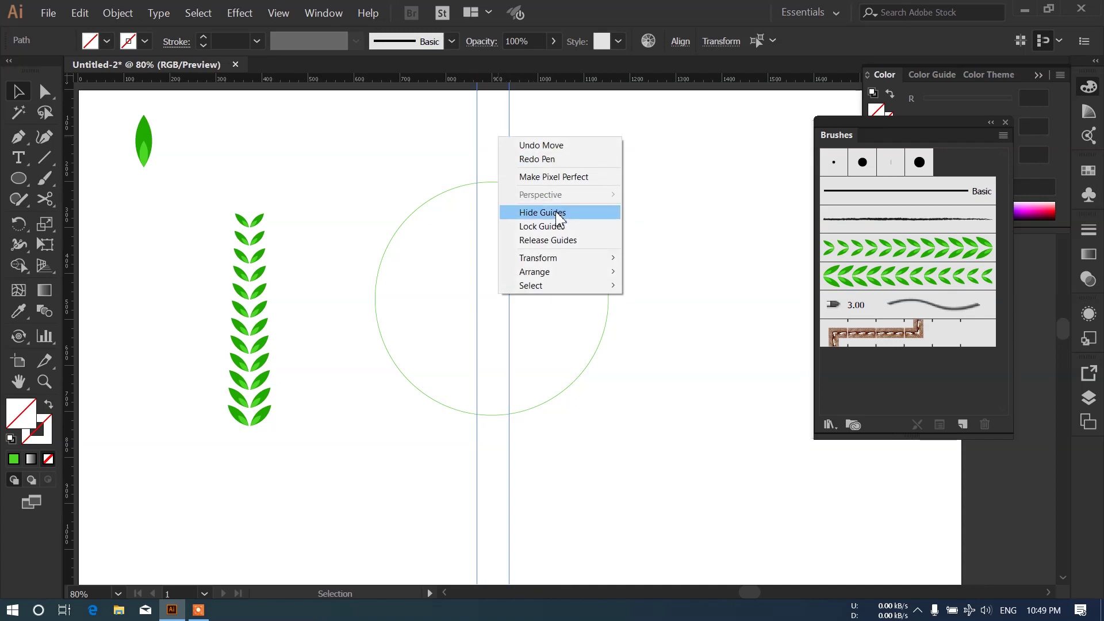
pyautogui.click(558, 231)
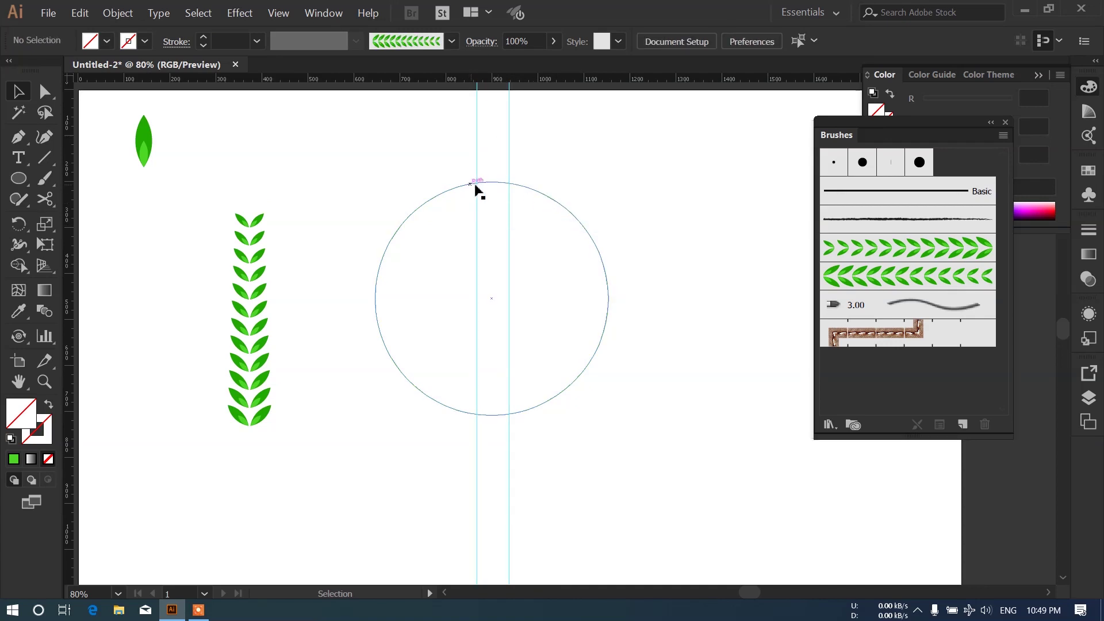
# Step: Add anchor points to the circle where both guides cross its upper and lower edges
pyautogui.moveTo(377, 160); pyautogui.dragTo(432, 295)
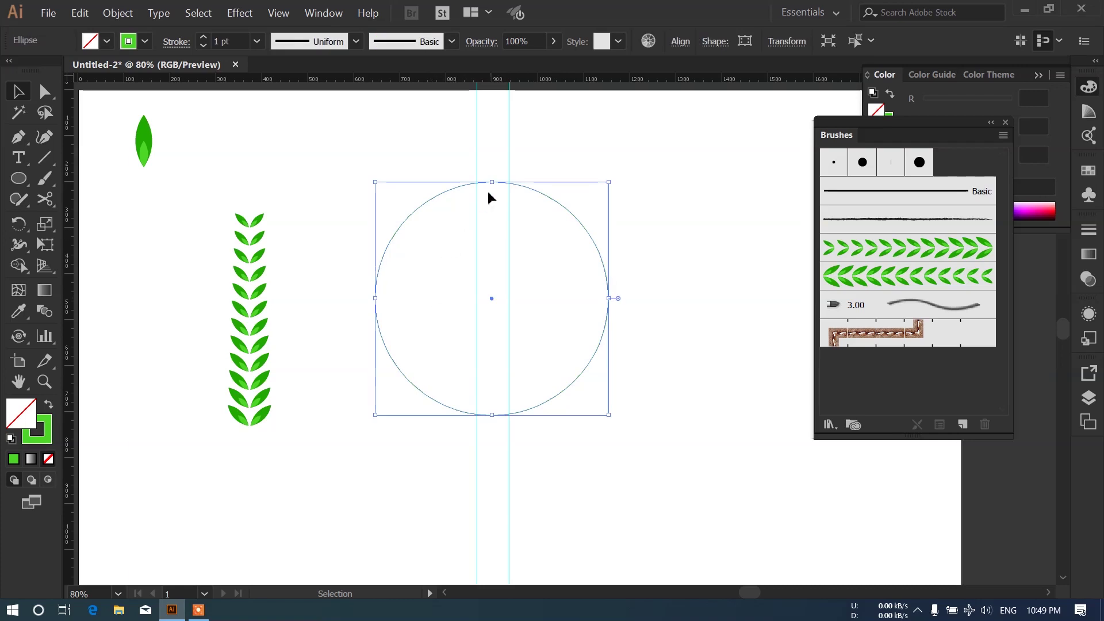
pyautogui.click(18, 136)
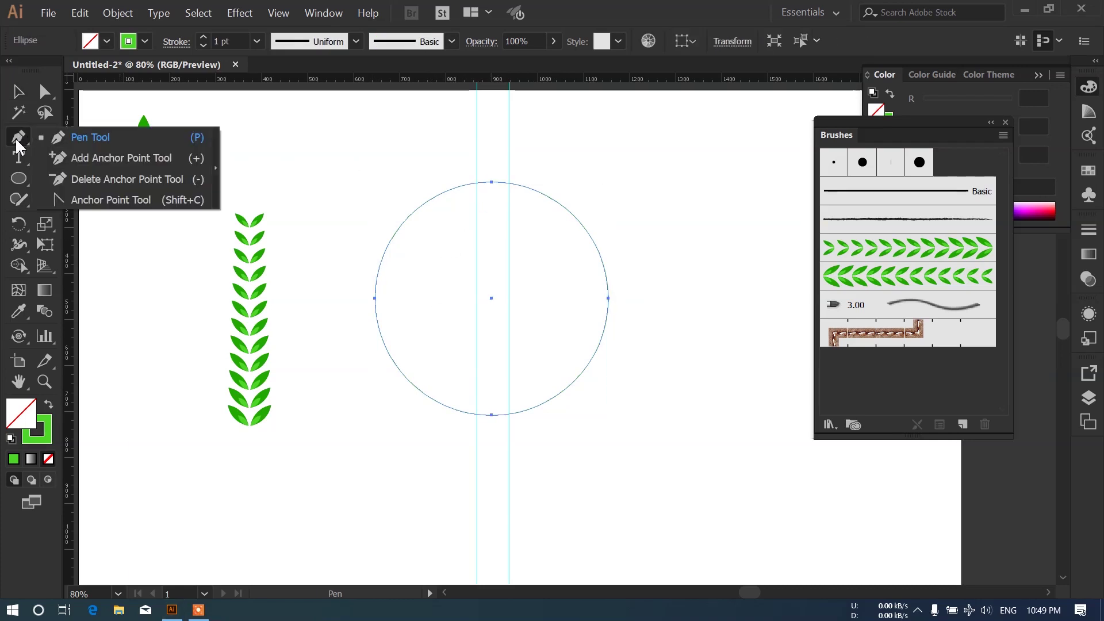
pyautogui.click(86, 158)
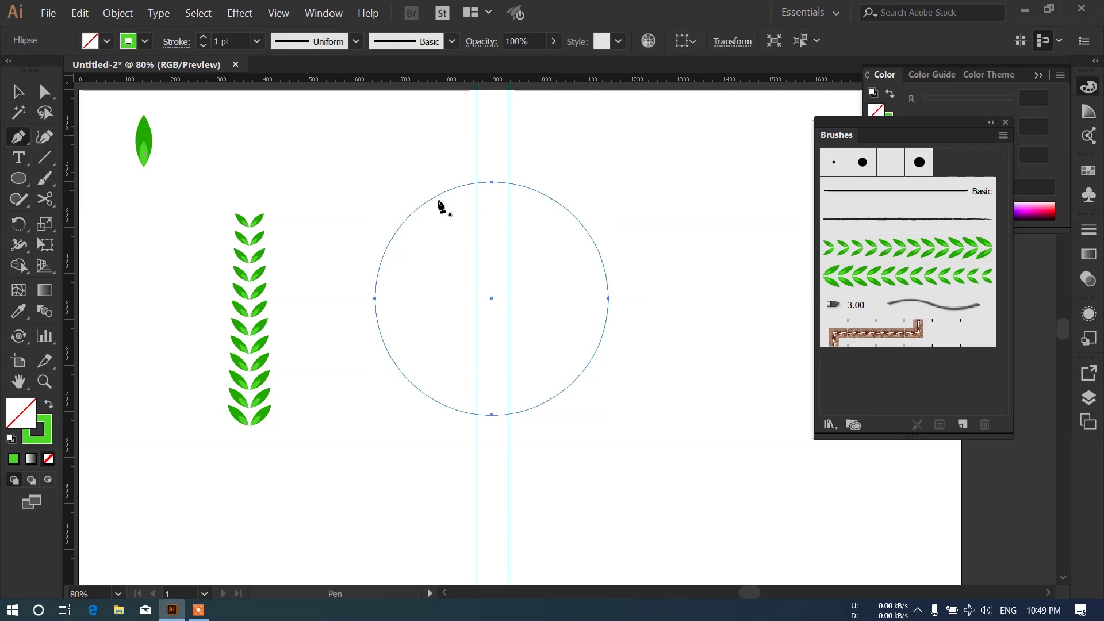
pyautogui.click(478, 183)
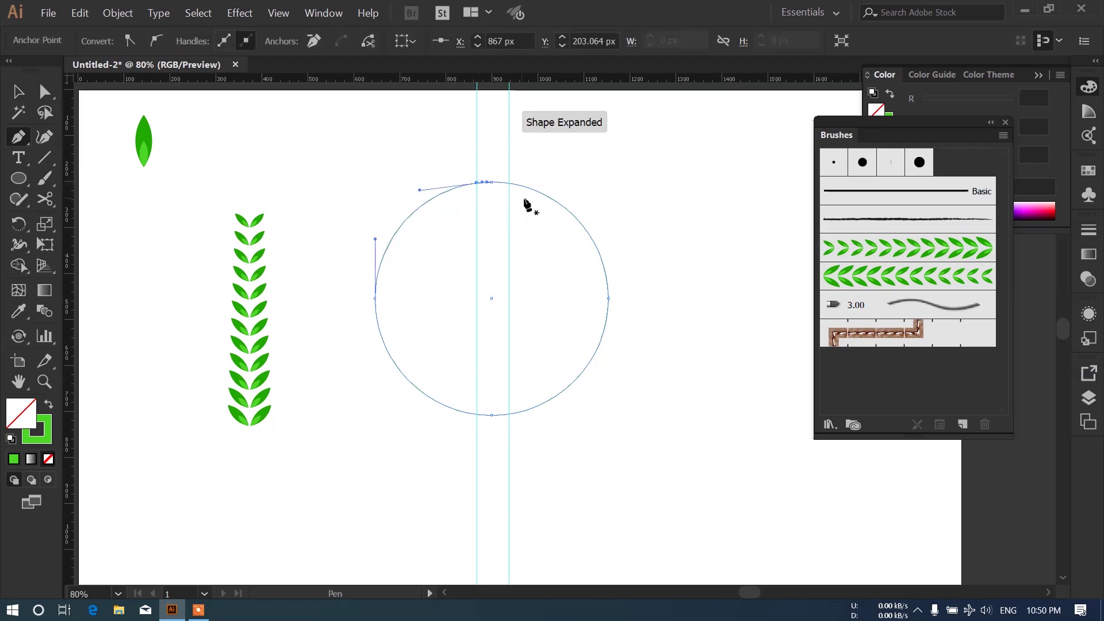
pyautogui.click(509, 183)
pyautogui.hotkey('ctrl', 'z')
pyautogui.click(508, 183)
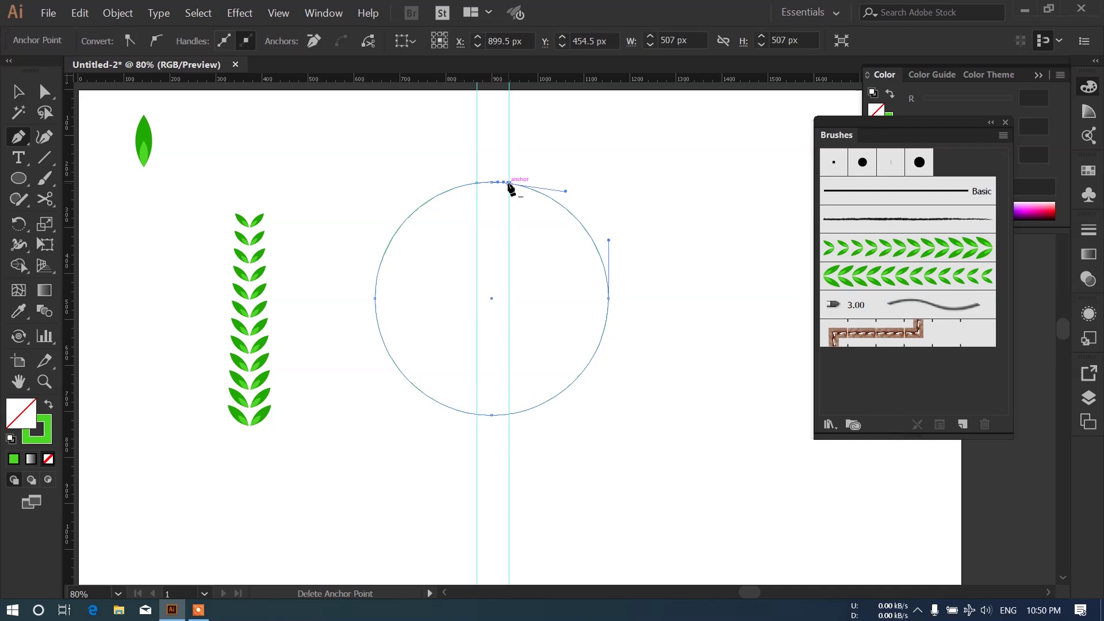
pyautogui.click(476, 414)
pyautogui.click(508, 415)
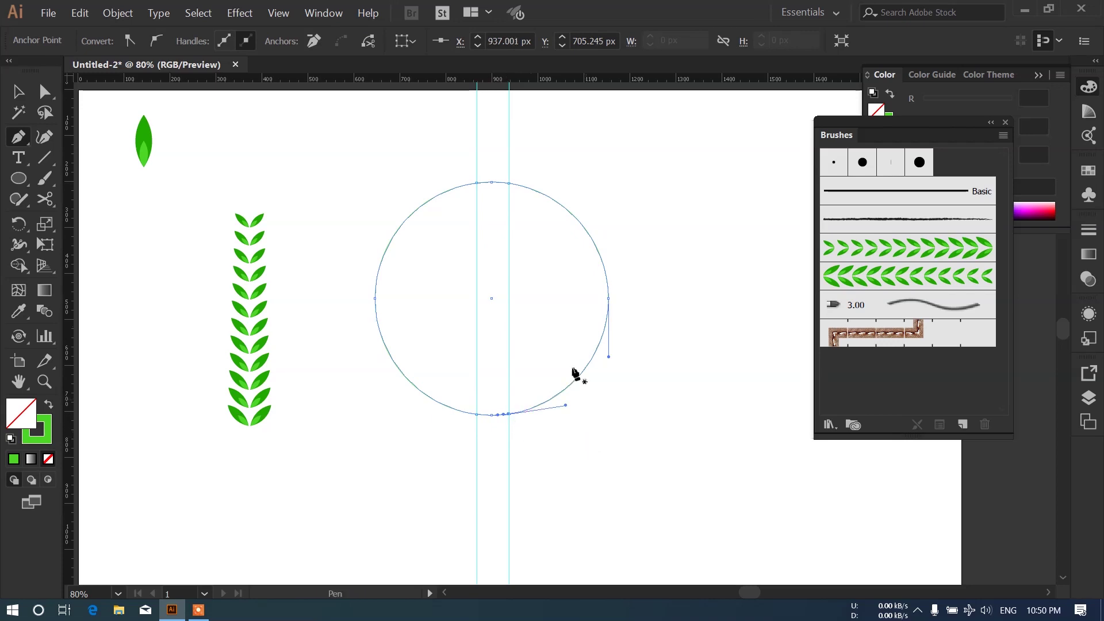
# Step: Delete the circle's original top and bottom anchor points to split it into separate left and right arcs
pyautogui.click(44, 91)
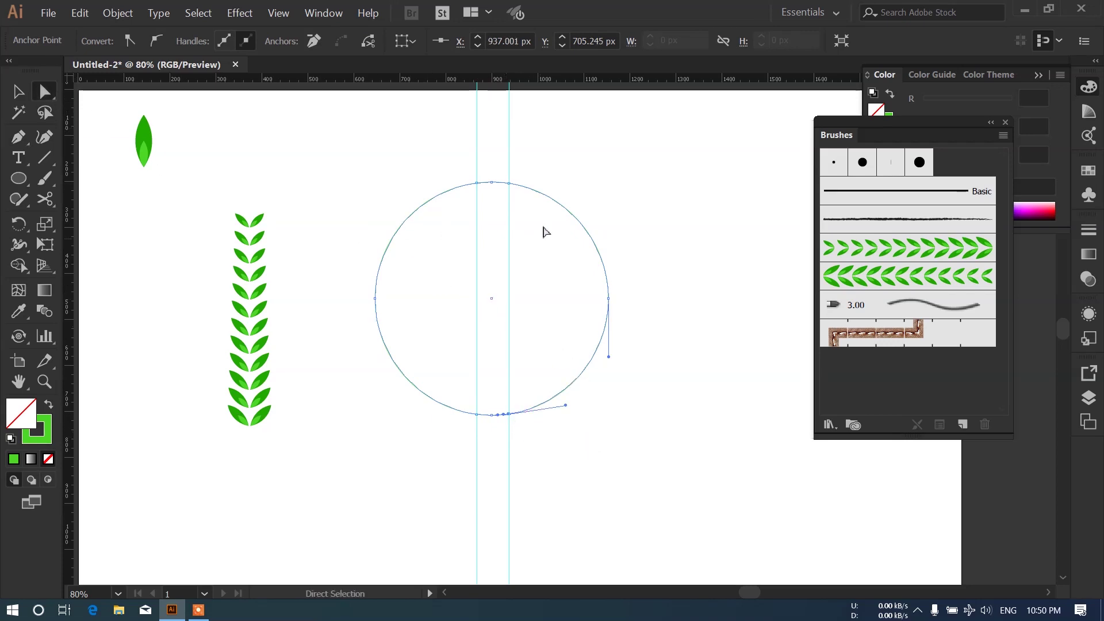
pyautogui.moveTo(491, 168); pyautogui.dragTo(494, 216)
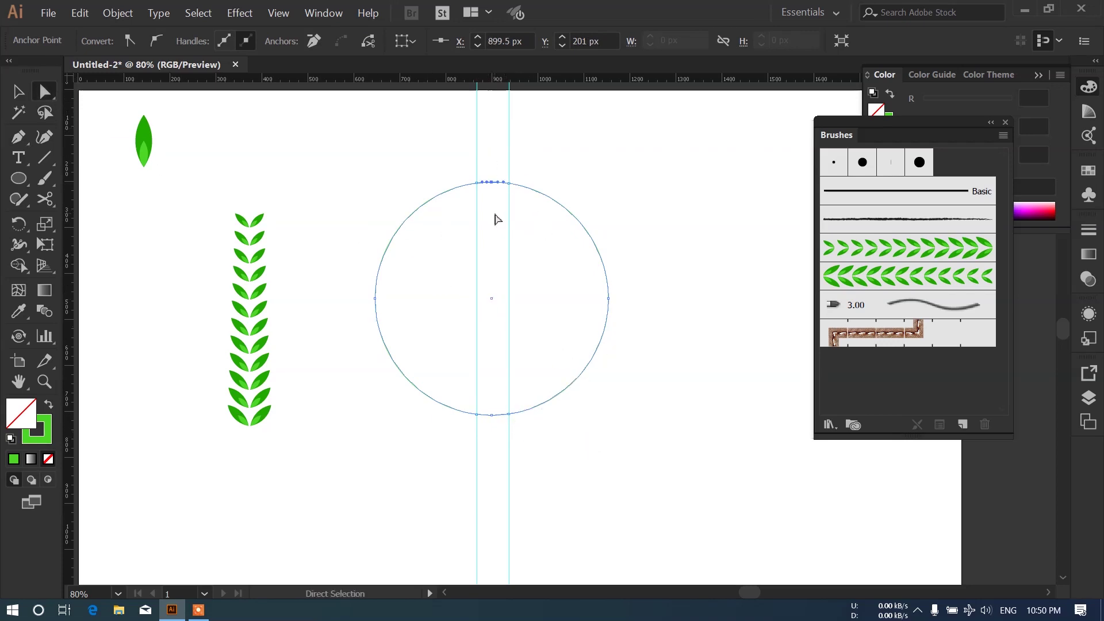
pyautogui.press('Delete')
pyautogui.moveTo(494, 435); pyautogui.dragTo(498, 443)
pyautogui.press('Delete')
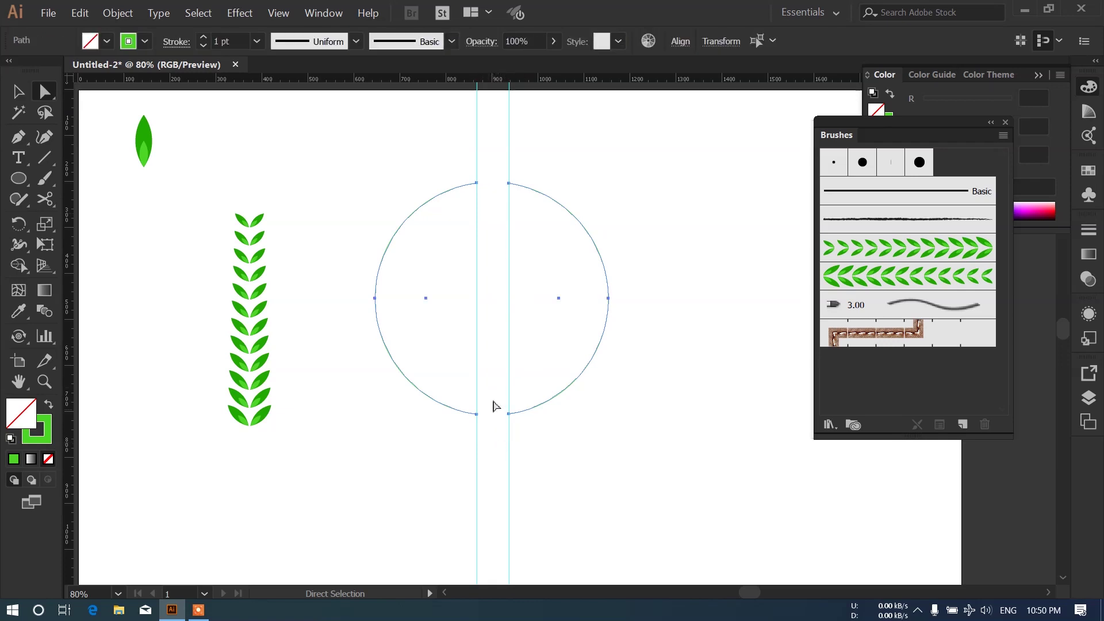
pyautogui.click(490, 157)
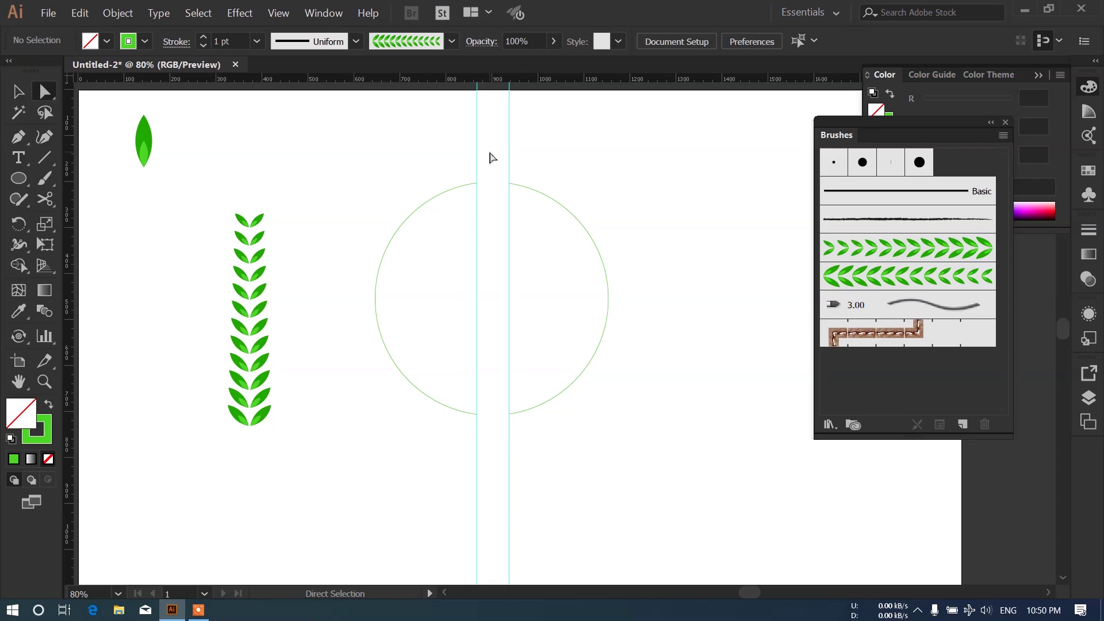
# Step: Hide the vertical guides
pyautogui.click(18, 92)
pyautogui.rightClick(498, 165)
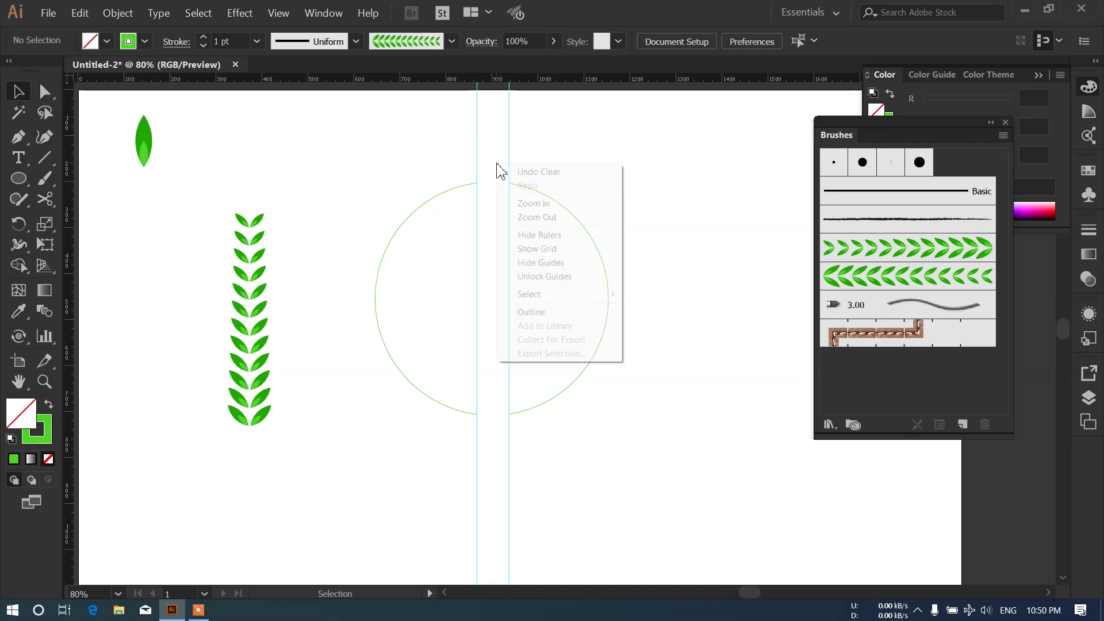
pyautogui.click(549, 265)
# Step: Apply the second leaf art brush to the left arc and the first leaf art brush to the right arc
pyautogui.moveTo(345, 187); pyautogui.dragTo(426, 418)
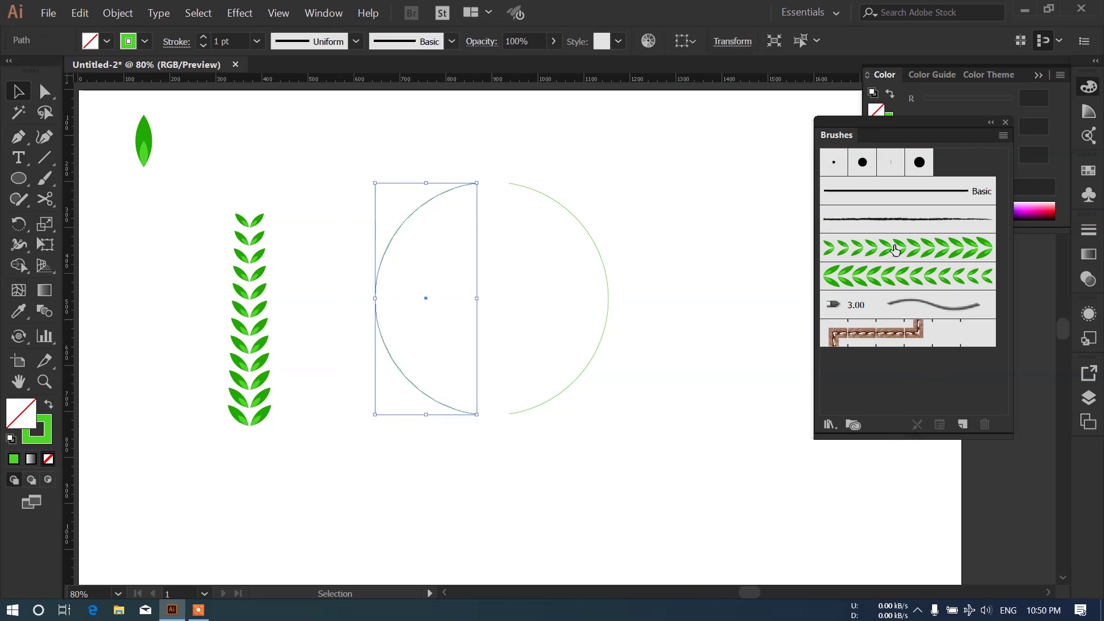
pyautogui.click(895, 251)
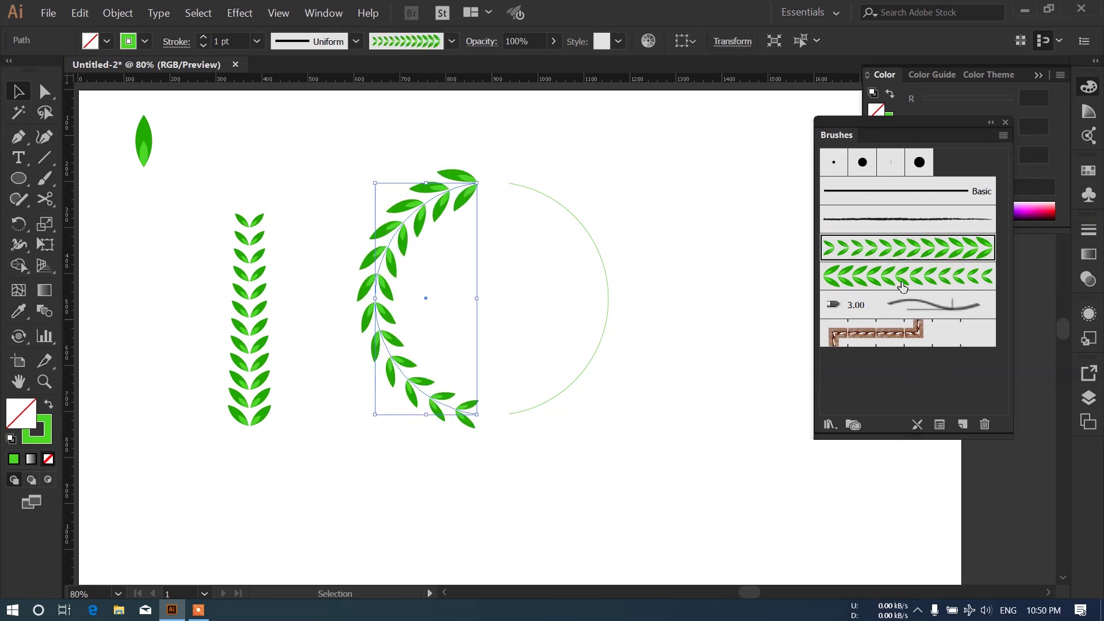
pyautogui.click(902, 287)
pyautogui.moveTo(519, 218); pyautogui.dragTo(604, 366)
pyautogui.click(878, 250)
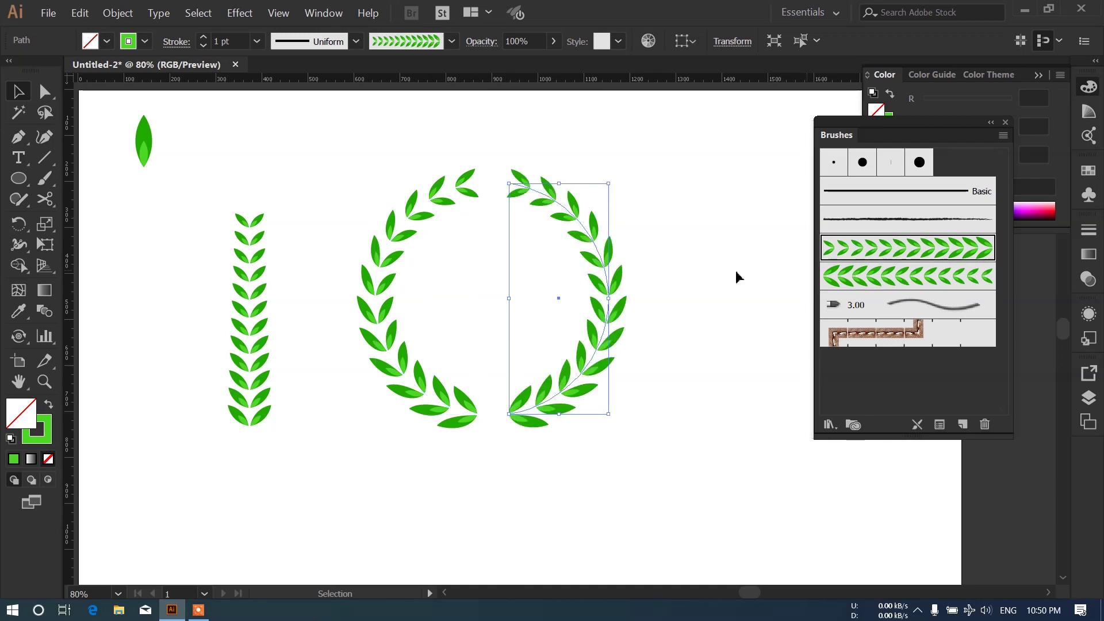
pyautogui.click(723, 284)
# Step: Shrink the wreath off to the side and delete the original vertical leaf branch
pyautogui.moveTo(695, 183); pyautogui.dragTo(332, 448)
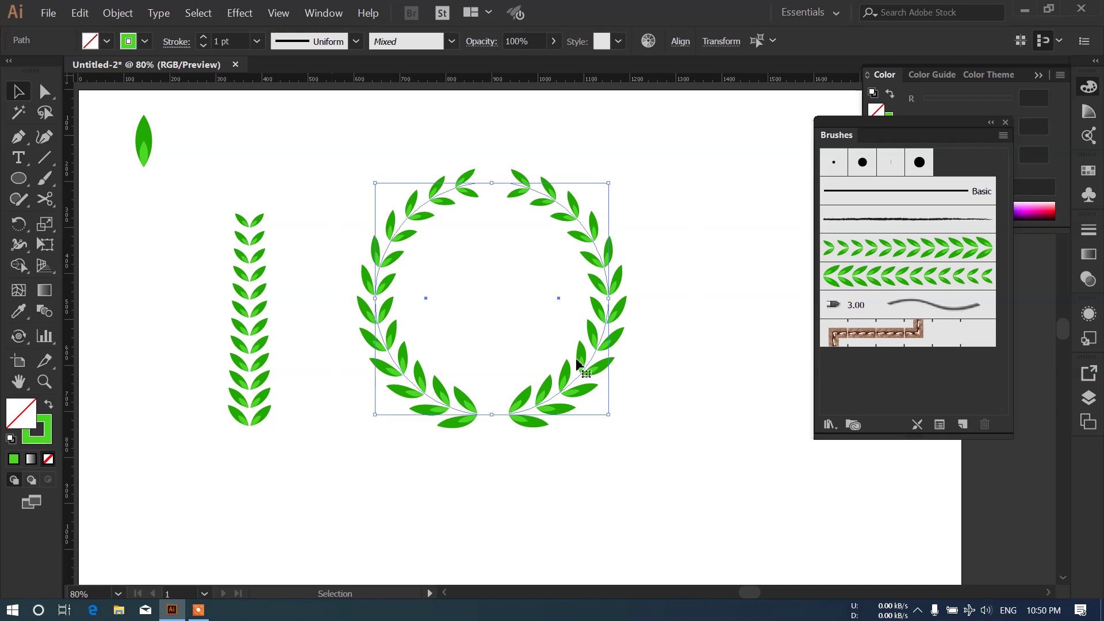
pyautogui.moveTo(613, 187); pyautogui.dragTo(549, 246)
pyautogui.click(653, 233)
pyautogui.moveTo(672, 229); pyautogui.dragTo(421, 375)
pyautogui.moveTo(544, 292); pyautogui.dragTo(697, 209)
pyautogui.moveTo(164, 560); pyautogui.dragTo(175, 564)
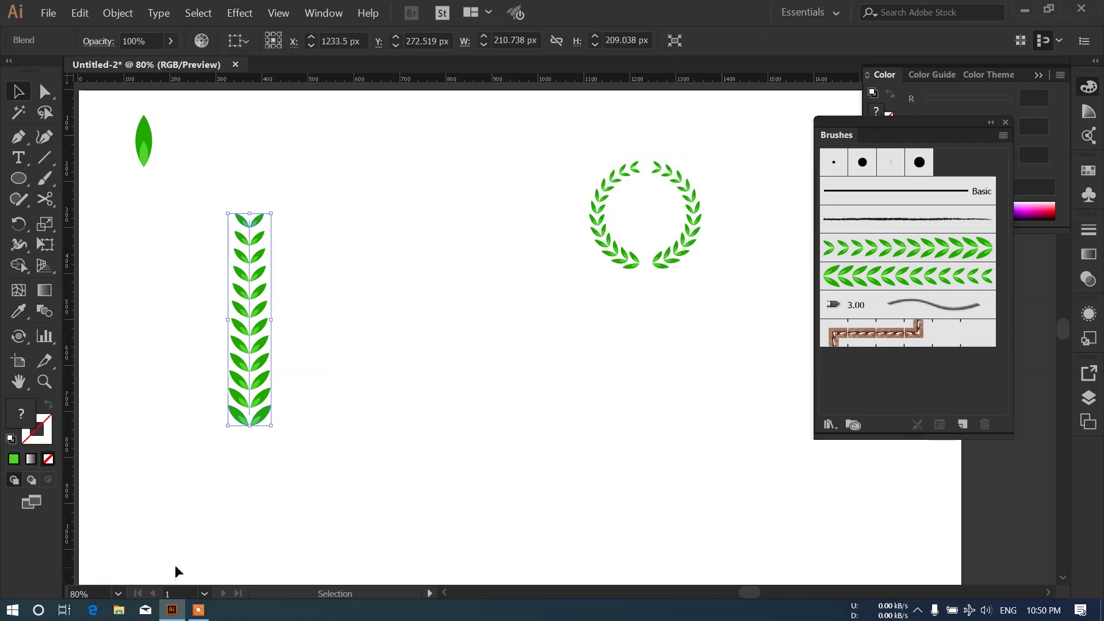
pyautogui.press('Delete')
# Step: Move the wreath into the space where the branch stood and enlarge it
pyautogui.moveTo(530, 119); pyautogui.dragTo(760, 366)
pyautogui.moveTo(601, 269)
pyautogui.mouseDown()
pyautogui.moveTo(510, 401)
pyautogui.moveTo(510, 357)
pyautogui.mouseUp()
pyautogui.moveTo(526, 272); pyautogui.dragTo(352, 314)
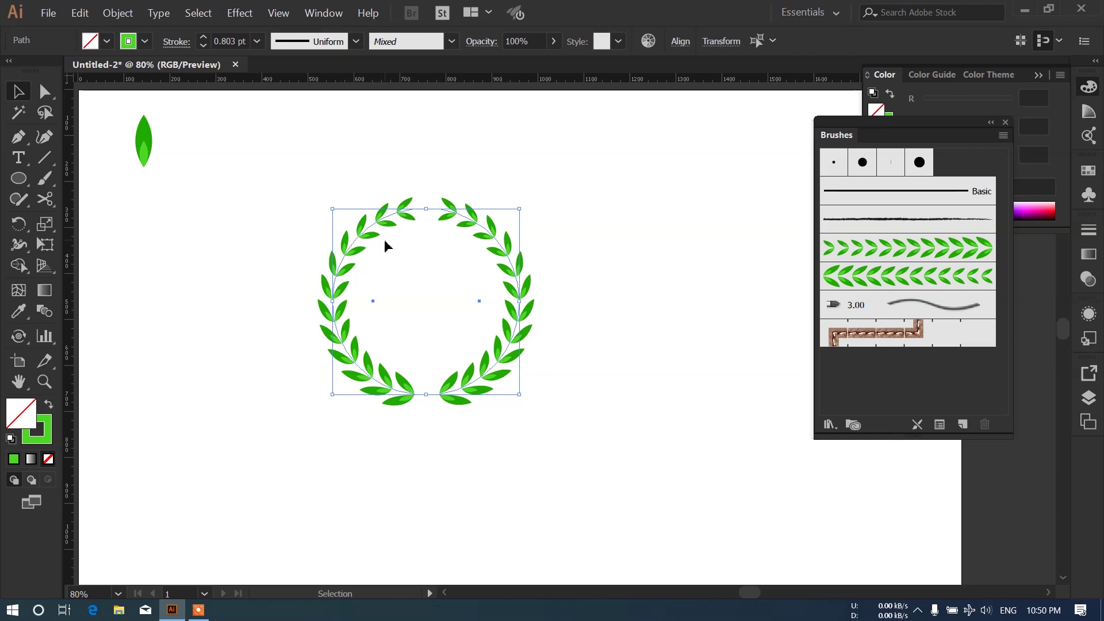
pyautogui.moveTo(337, 400); pyautogui.dragTo(270, 452)
# Step: Group the dark and light shapes of the single leaf
pyautogui.click(111, 142)
pyautogui.click(144, 147)
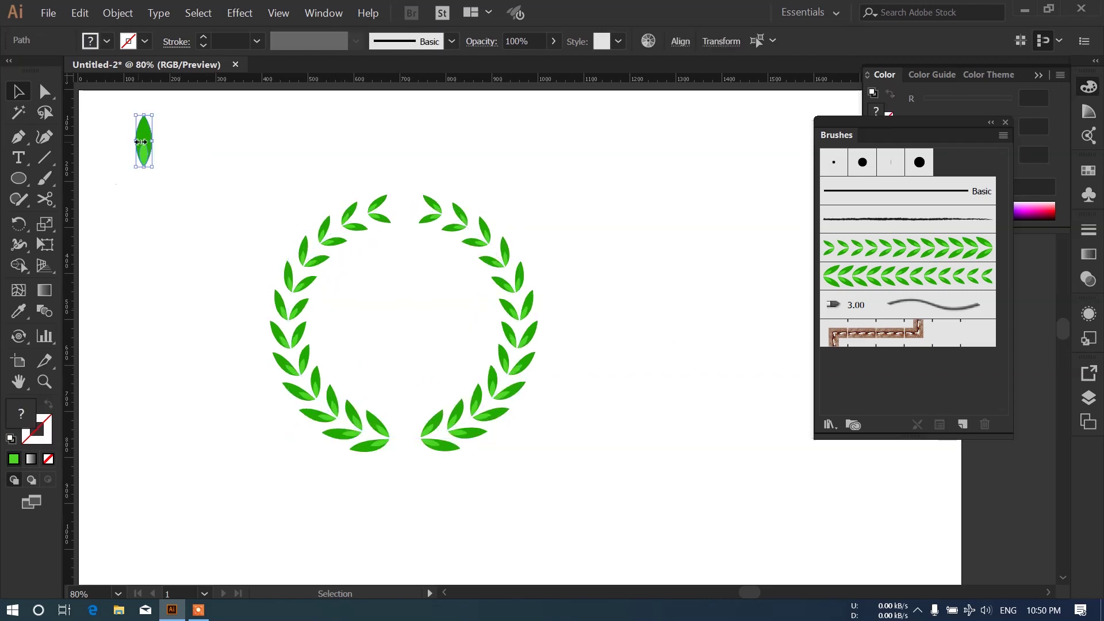
pyautogui.rightClick(141, 129)
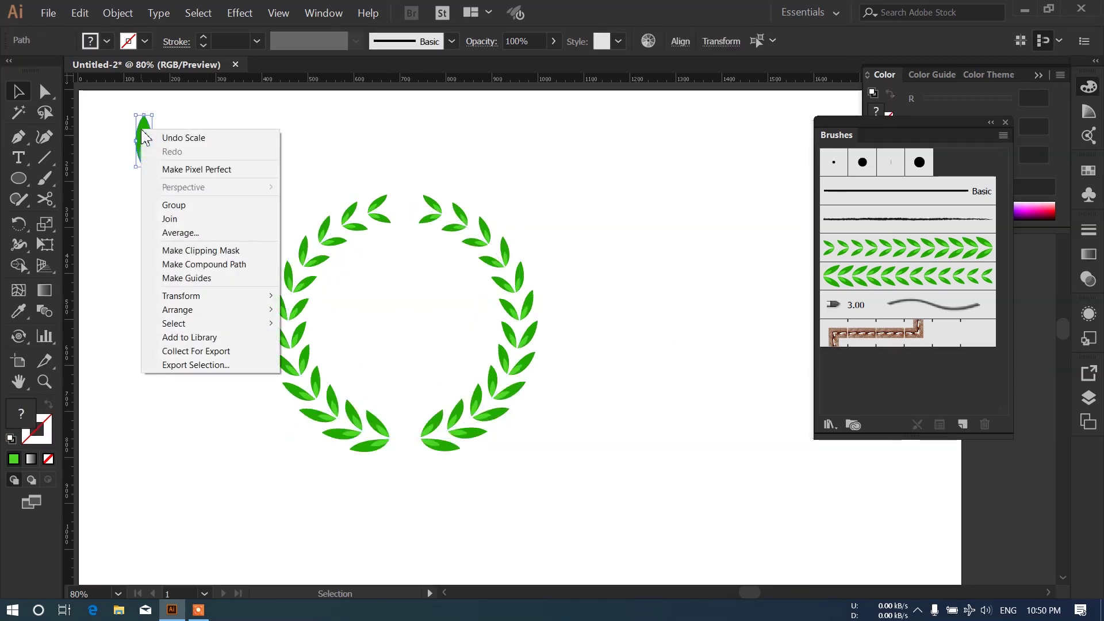
pyautogui.click(184, 202)
# Step: Place a small, rotated copy of the leaf at the upper tip of the wreath's left branch
pyautogui.moveTo(146, 147); pyautogui.dragTo(419, 146)
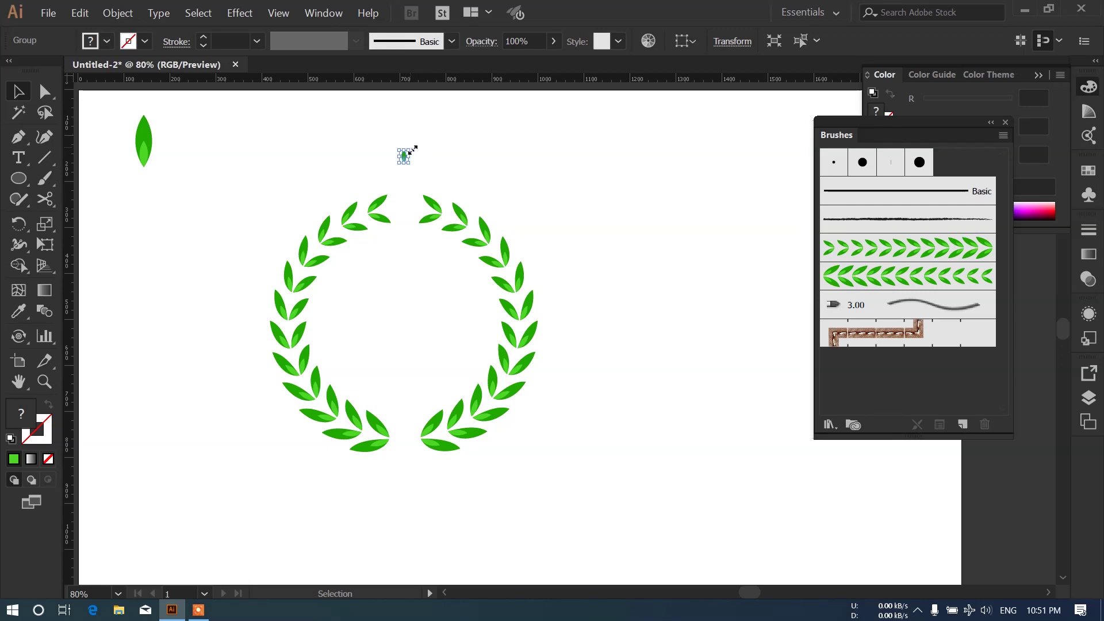
pyautogui.click(413, 148)
pyautogui.click(404, 155)
pyautogui.moveTo(409, 149)
pyautogui.mouseDown()
pyautogui.moveTo(424, 153)
pyautogui.moveTo(419, 161)
pyautogui.mouseUp()
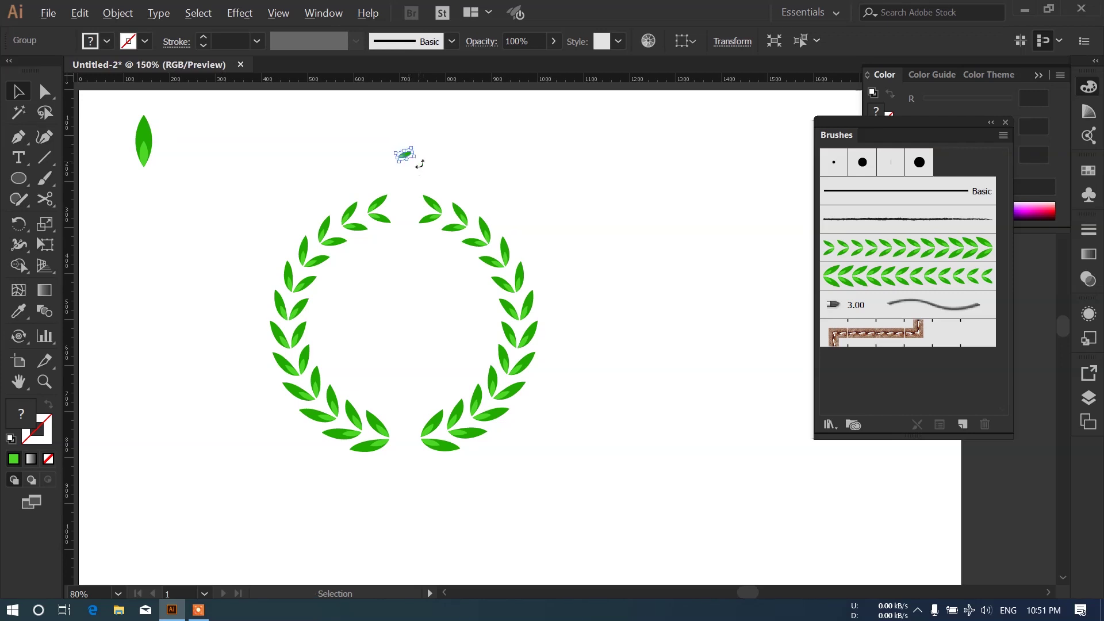
pyautogui.scroll(4, 418, 161)
pyautogui.moveTo(401, 214); pyautogui.dragTo(369, 269)
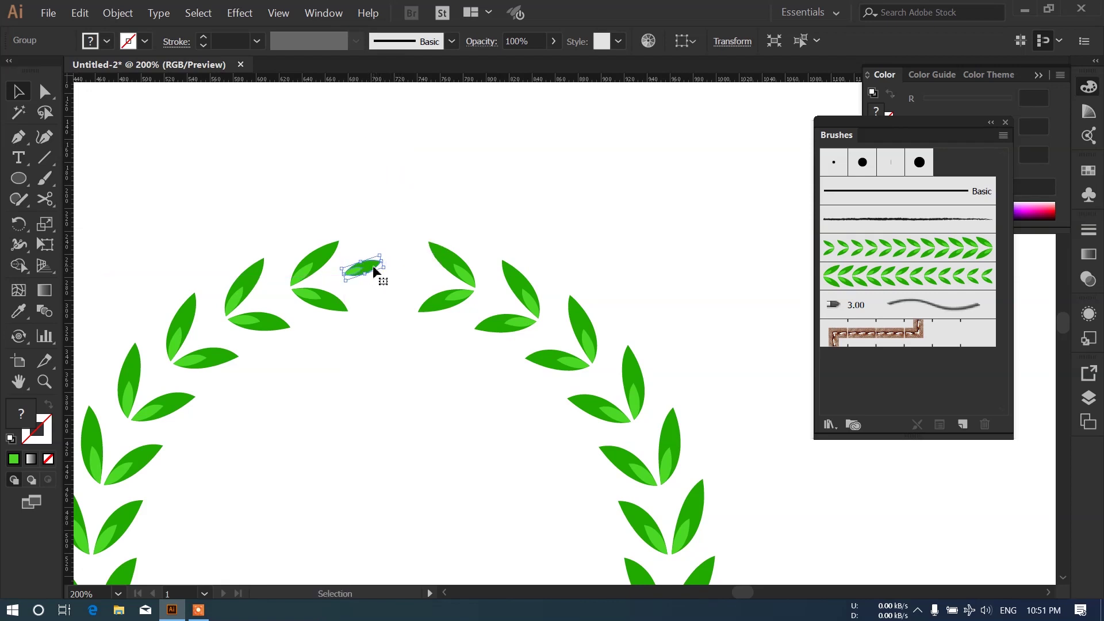
# Step: Shift the left branch together with its tip leaf leftward to widen the gap between the wreath halves
pyautogui.scroll(-5, 535, 168)
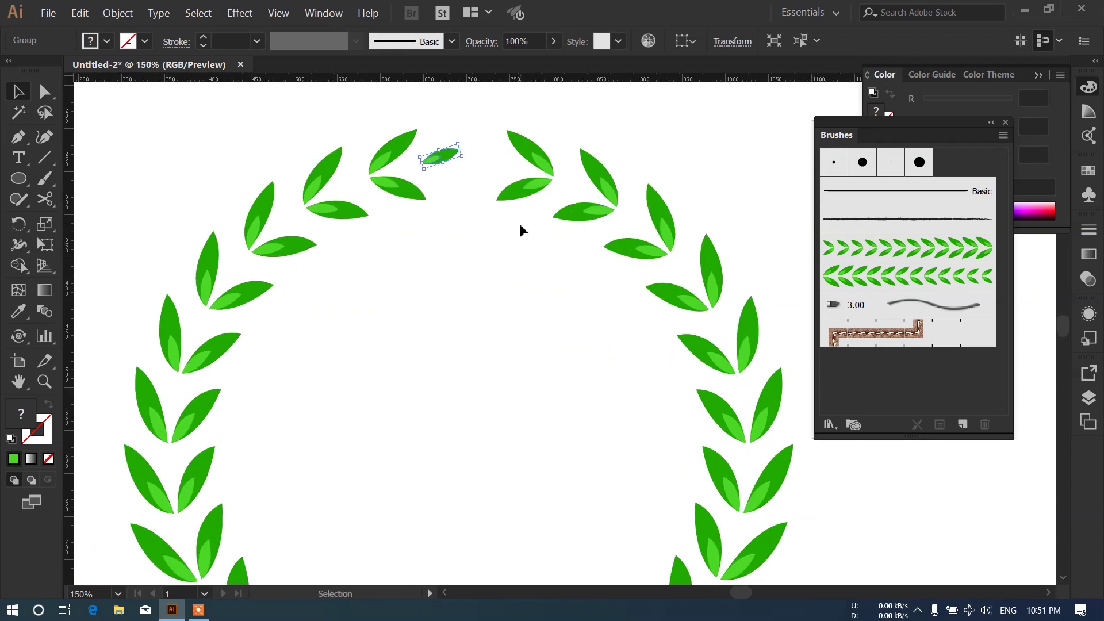
pyautogui.moveTo(390, 164)
pyautogui.mouseDown()
pyautogui.moveTo(472, 464)
pyautogui.moveTo(492, 488)
pyautogui.mouseUp()
pyautogui.press('Left')
pyautogui.press('Left')
pyautogui.press('Left')
pyautogui.press('Left')
pyautogui.press('Left')
pyautogui.press('Left')
pyautogui.press('Left')
pyautogui.press('Left')
pyautogui.press('Left')
pyautogui.press('Left')
pyautogui.press('Left')
pyautogui.press('Left')
pyautogui.press('Left')
pyautogui.press('Left')
pyautogui.press('Left')
pyautogui.press('Left')
pyautogui.press('Left')
pyautogui.press('Left')
pyautogui.press('Left')
pyautogui.press('Left')
pyautogui.press('Left')
pyautogui.press('Left')
pyautogui.press('Left')
pyautogui.press('Left')
pyautogui.press('Left')
pyautogui.press('Left')
pyautogui.press('Left')
pyautogui.press('Left')
pyautogui.press('Left')
pyautogui.press('Left')
pyautogui.press('Left')
pyautogui.press('Left')
pyautogui.press('Left')
pyautogui.press('Left')
pyautogui.press('Left')
pyautogui.press('Left')
pyautogui.press('Left')
pyautogui.press('Left')
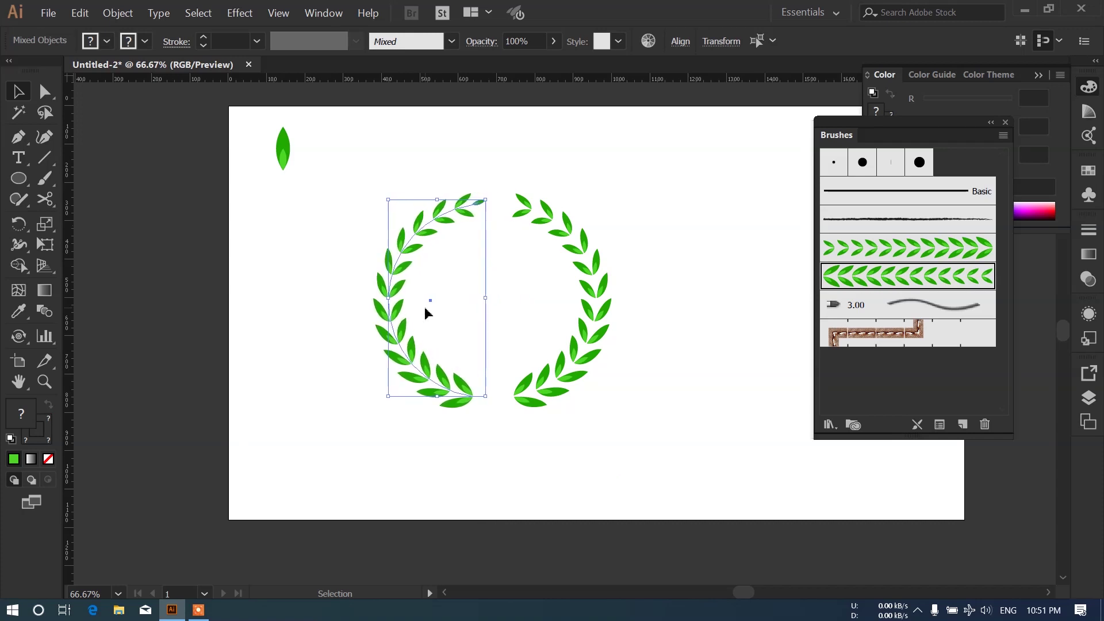
pyautogui.click(636, 253)
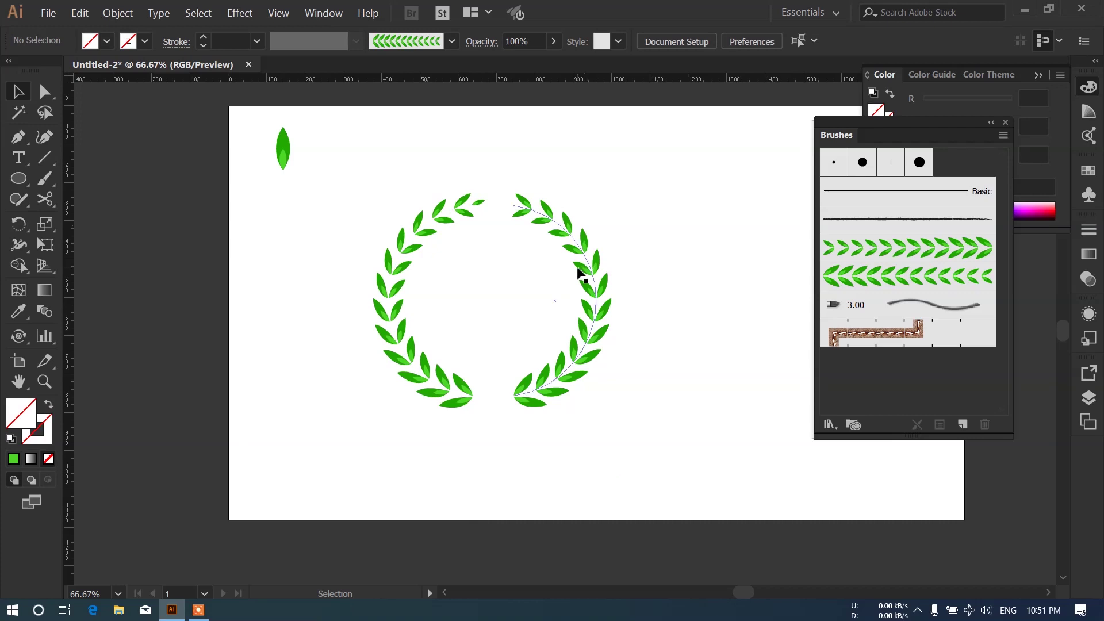
# Step: Duplicate the small tip leaf onto the right branch's upper end and reflect the copy at a -90° axis angle
pyautogui.scroll(1, 584, 264)
pyautogui.moveTo(422, 183); pyautogui.dragTo(423, 183)
pyautogui.moveTo(434, 171); pyautogui.dragTo(480, 171)
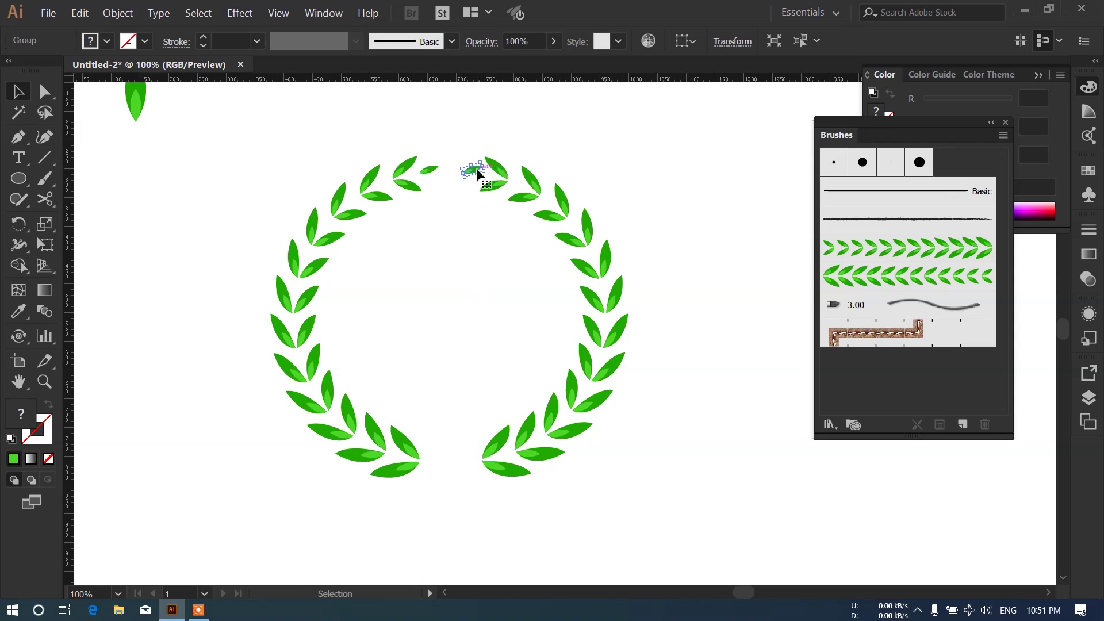
pyautogui.rightClick(479, 172)
pyautogui.moveTo(515, 271)
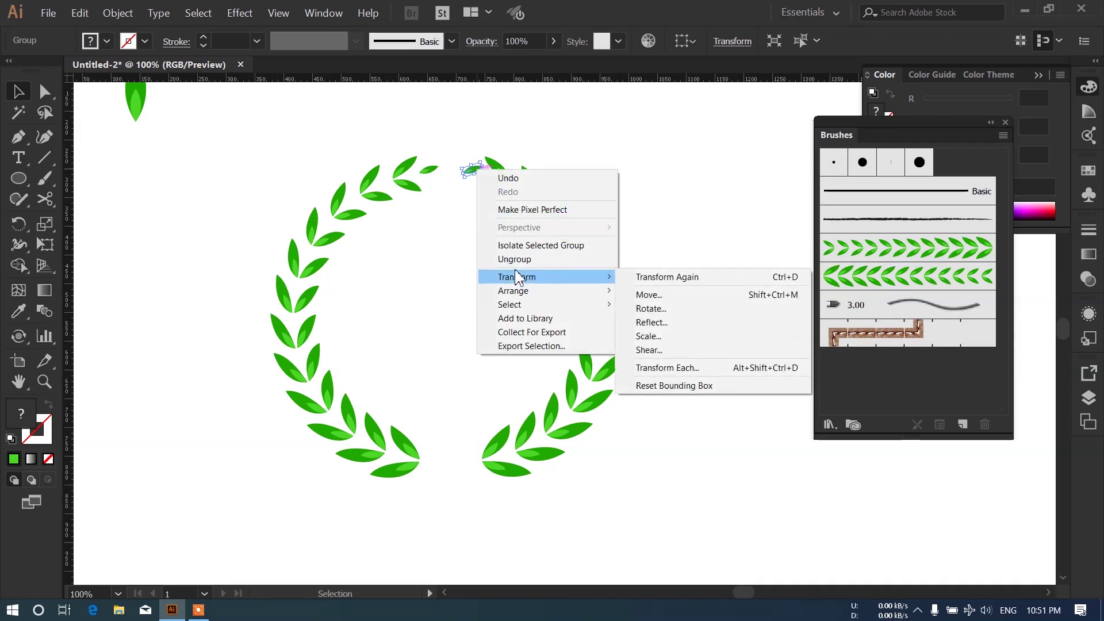
pyautogui.click(675, 322)
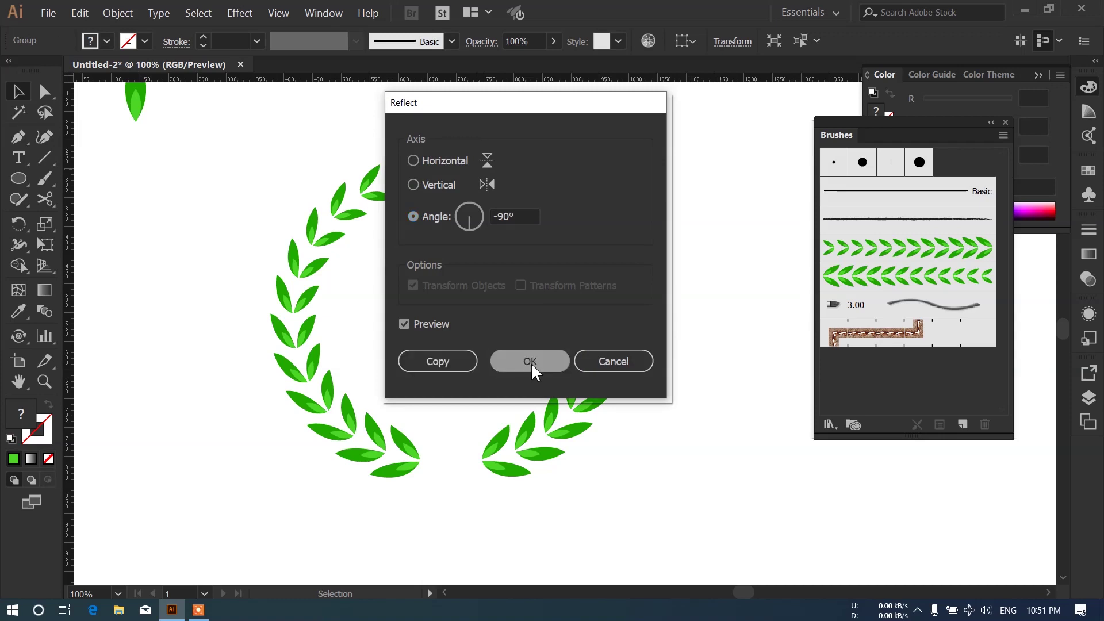
pyautogui.click(530, 364)
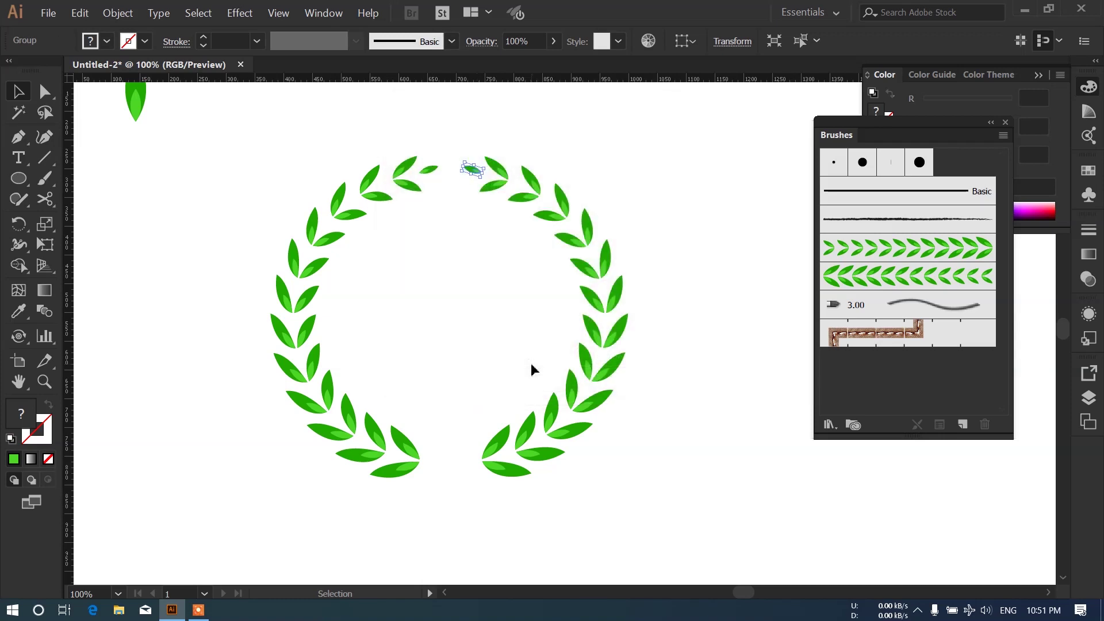
pyautogui.click(643, 247)
# Step: Duplicate the whole green wreath with its tip leaves, placing the copy to the right of the original
pyautogui.hotkey('ctrl', '0')
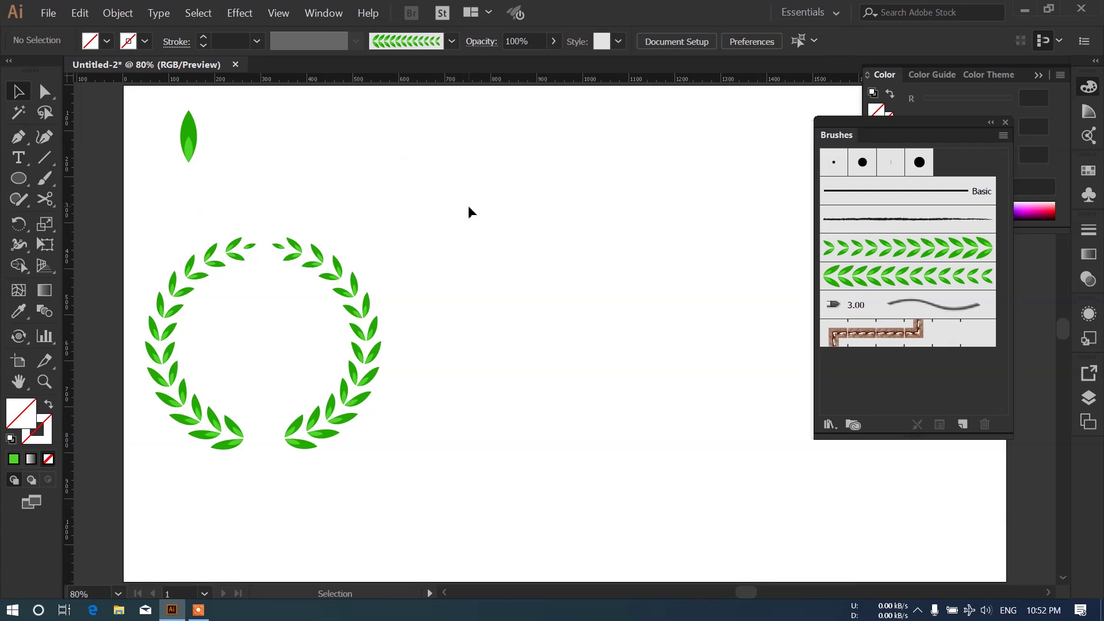
pyautogui.moveTo(468, 205); pyautogui.dragTo(144, 499)
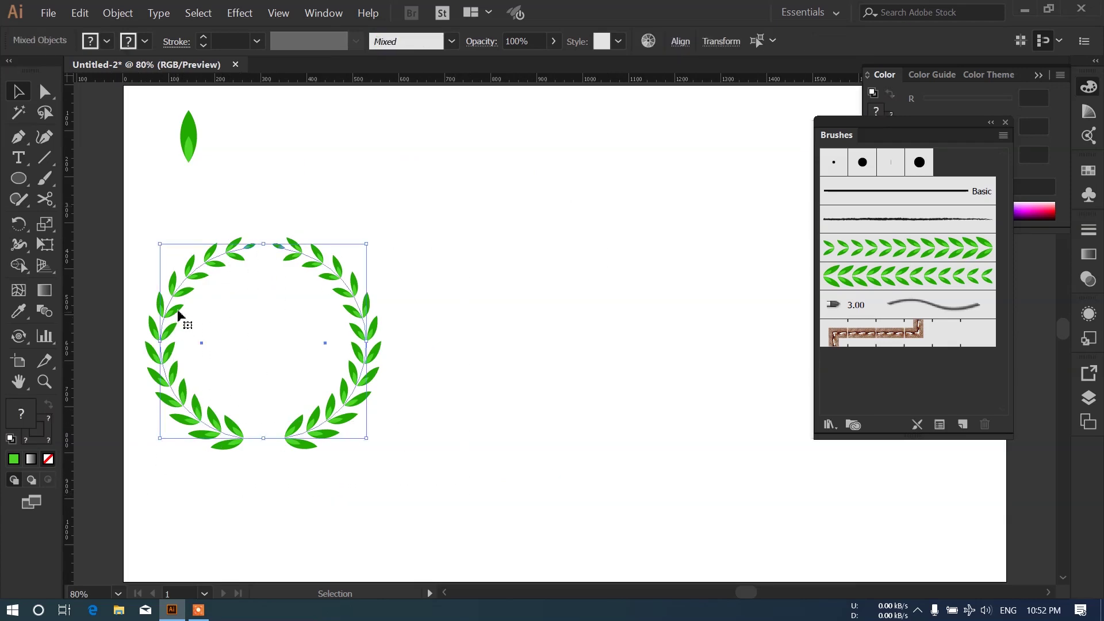
pyautogui.moveTo(178, 315)
pyautogui.mouseDown()
pyautogui.moveTo(364, 249)
pyautogui.moveTo(493, 291)
pyautogui.moveTo(468, 309)
pyautogui.mouseUp()
pyautogui.click(712, 296)
pyautogui.click(883, 253)
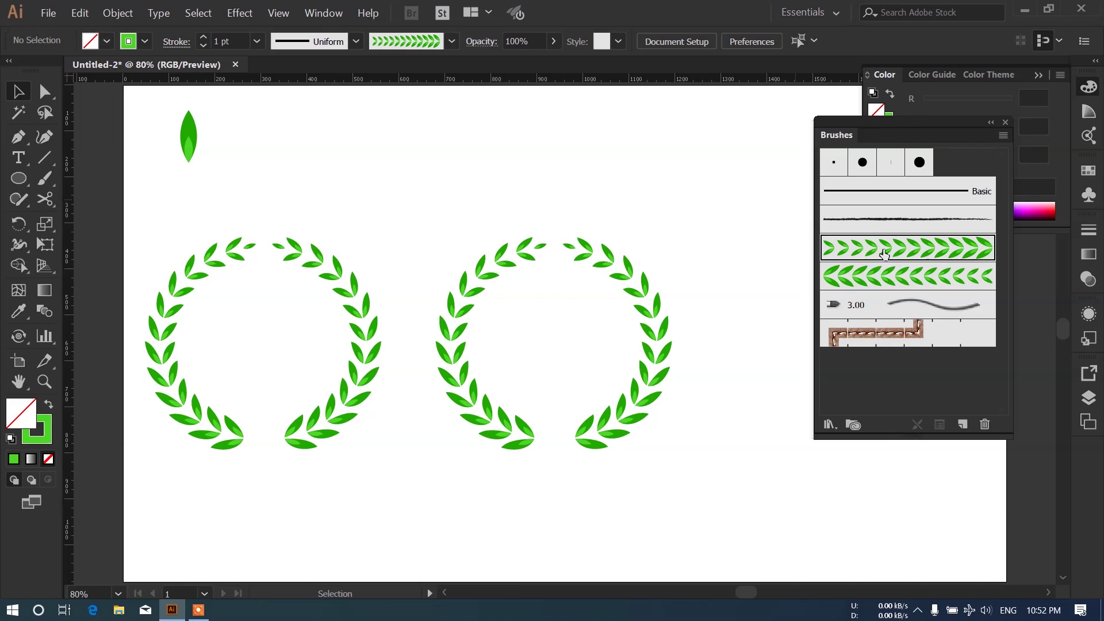
pyautogui.doubleClick(885, 253)
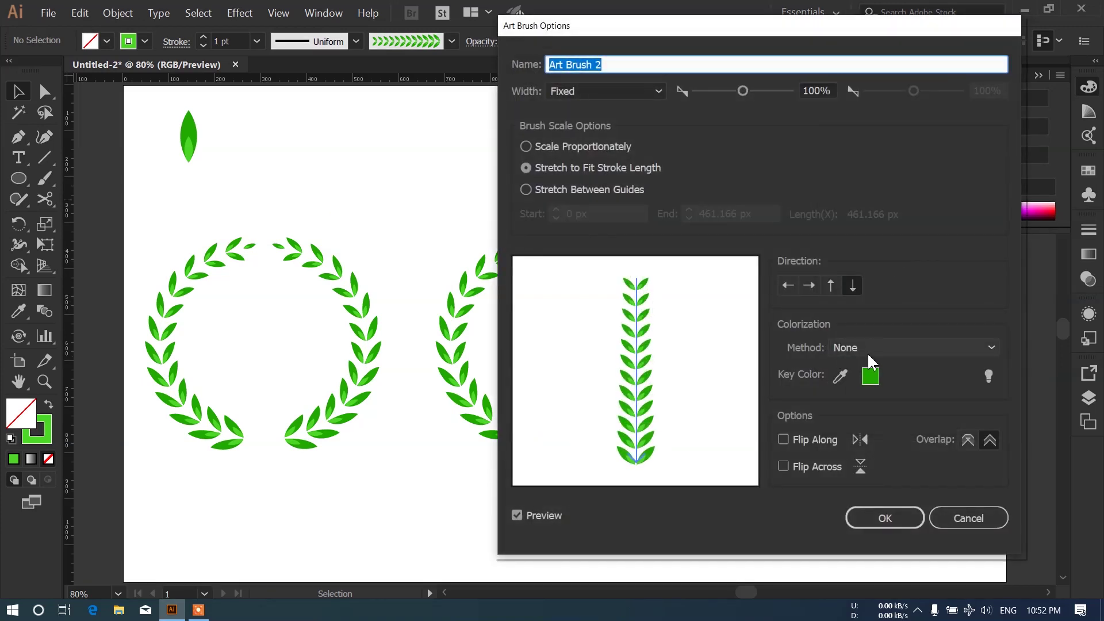
pyautogui.click(953, 518)
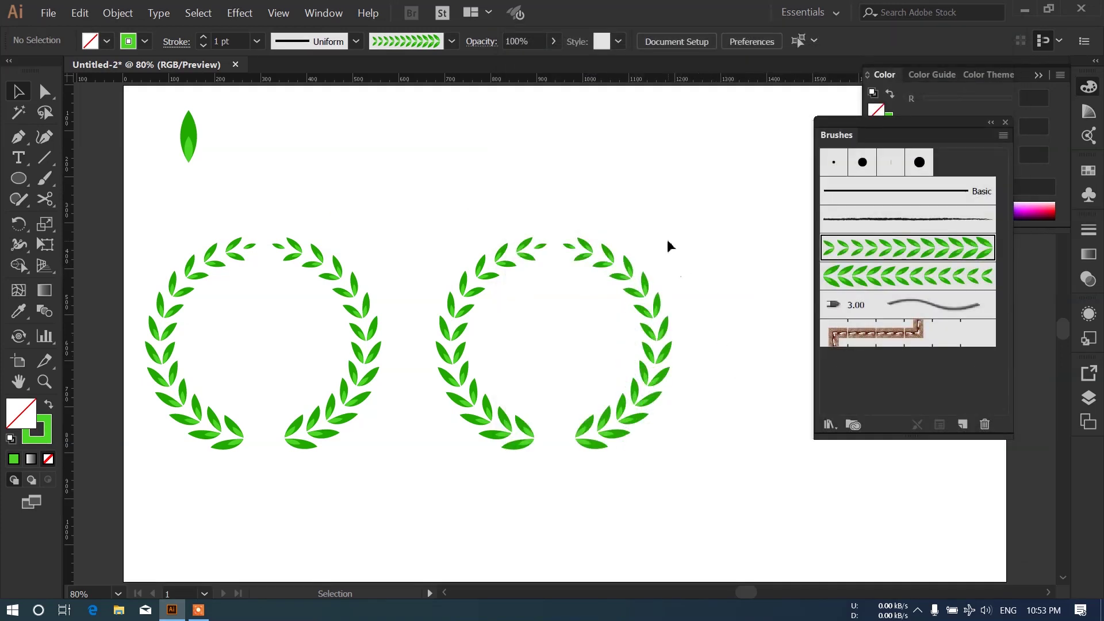
# Step: For the copied wreath's right branch, set Art Brush 2's colorization method to Hue Shift and leave existing strokes as they are
pyautogui.moveTo(618, 470); pyautogui.dragTo(771, 401)
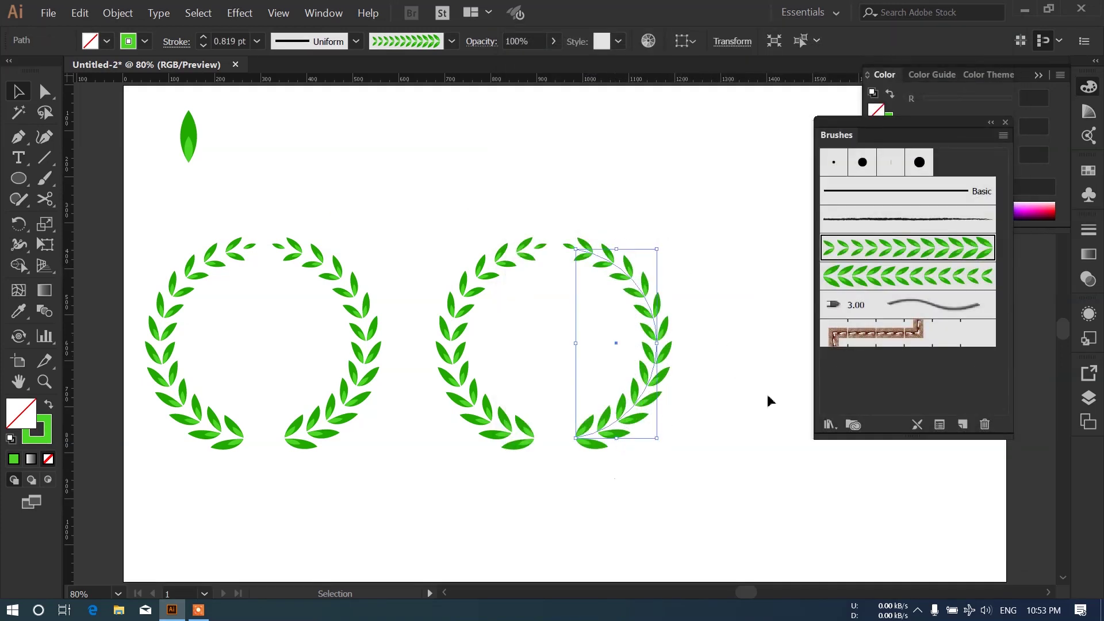
pyautogui.doubleClick(909, 257)
pyautogui.click(870, 346)
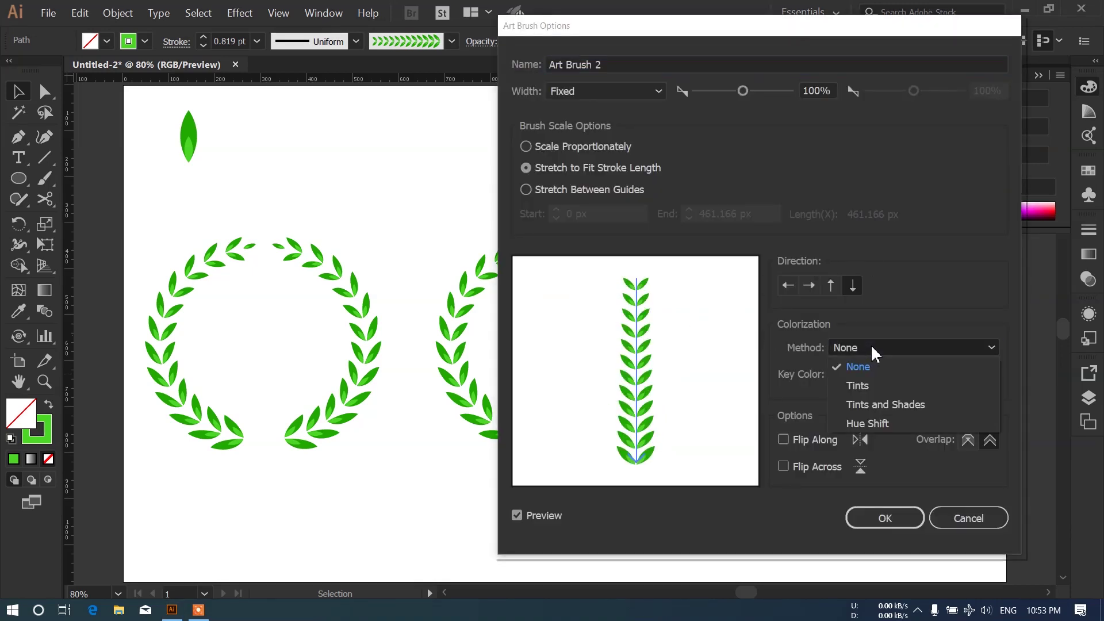
pyautogui.click(881, 404)
pyautogui.click(877, 349)
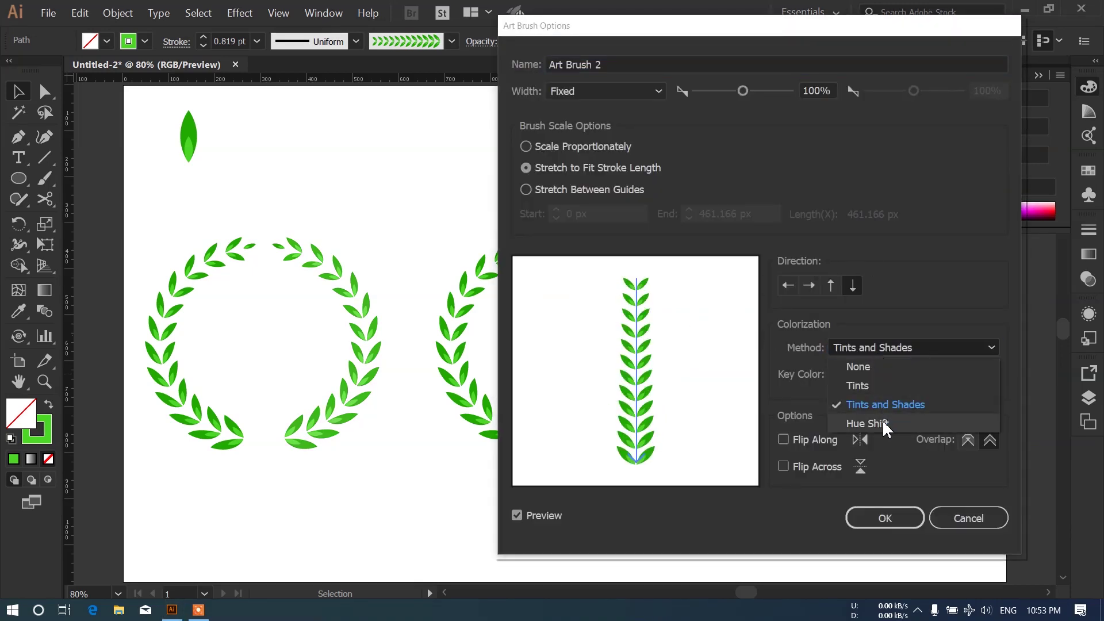
pyautogui.click(882, 423)
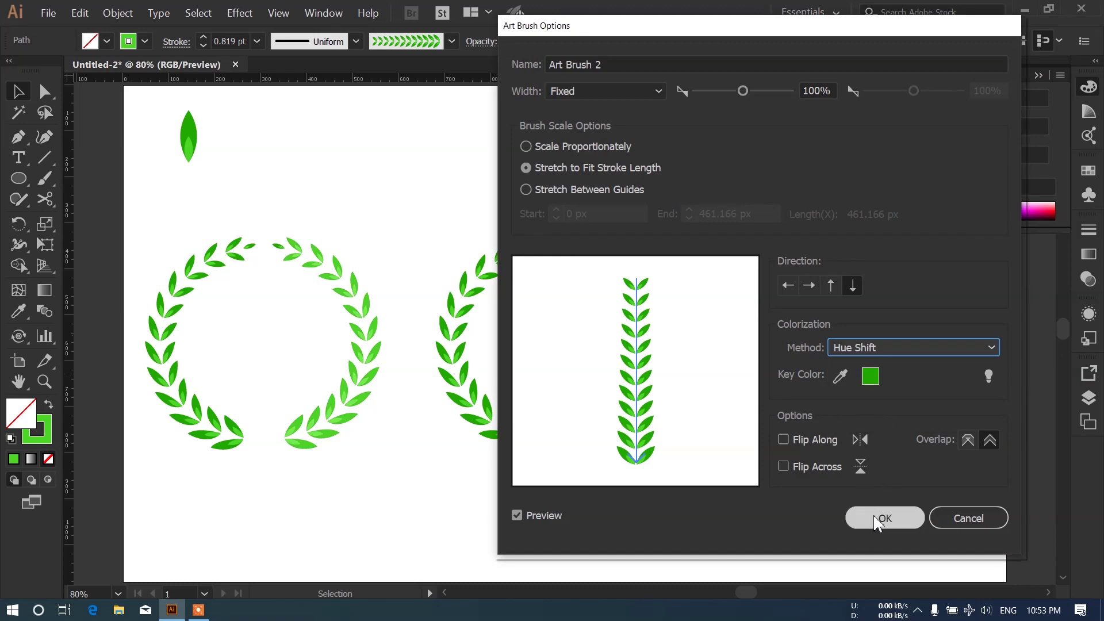
pyautogui.click(877, 521)
pyautogui.click(836, 322)
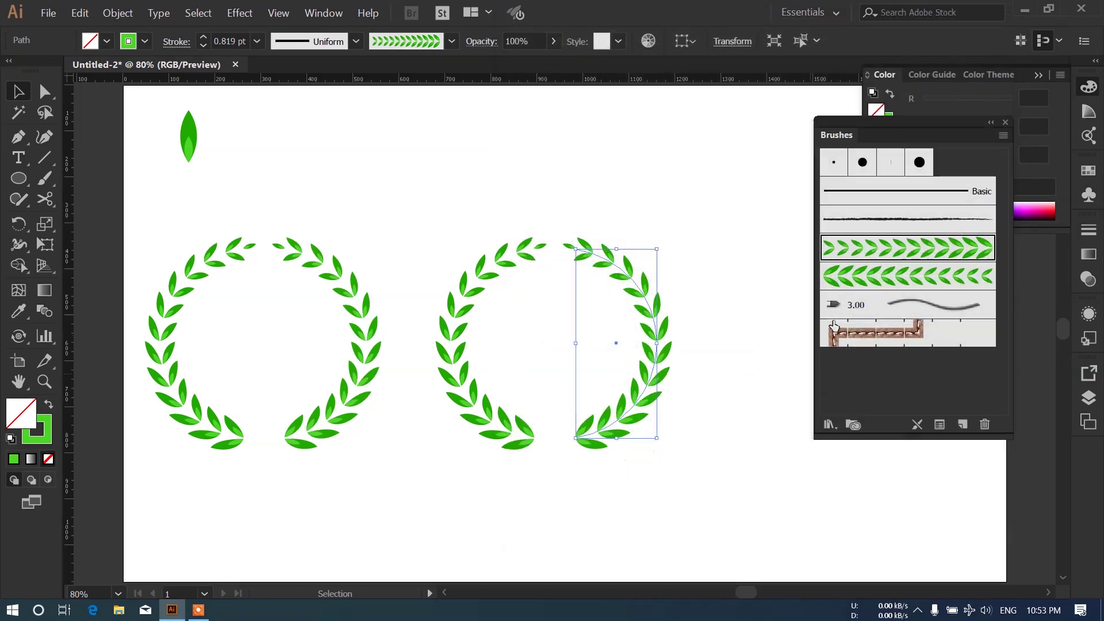
# Step: Reapply Art Brush 2 to the copied wreath's right branch and color its stroke dark blue (R 0, G 13, B 144)
pyautogui.click(733, 343)
pyautogui.moveTo(717, 253); pyautogui.dragTo(634, 440)
pyautogui.click(915, 251)
pyautogui.doubleClick(916, 251)
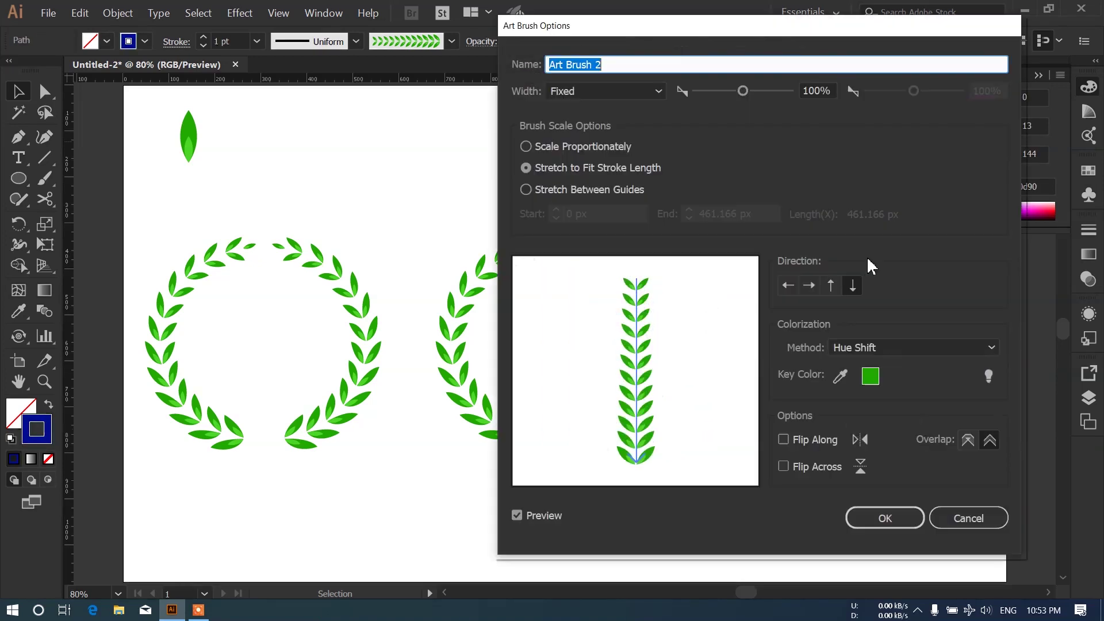
pyautogui.click(955, 515)
pyautogui.click(737, 406)
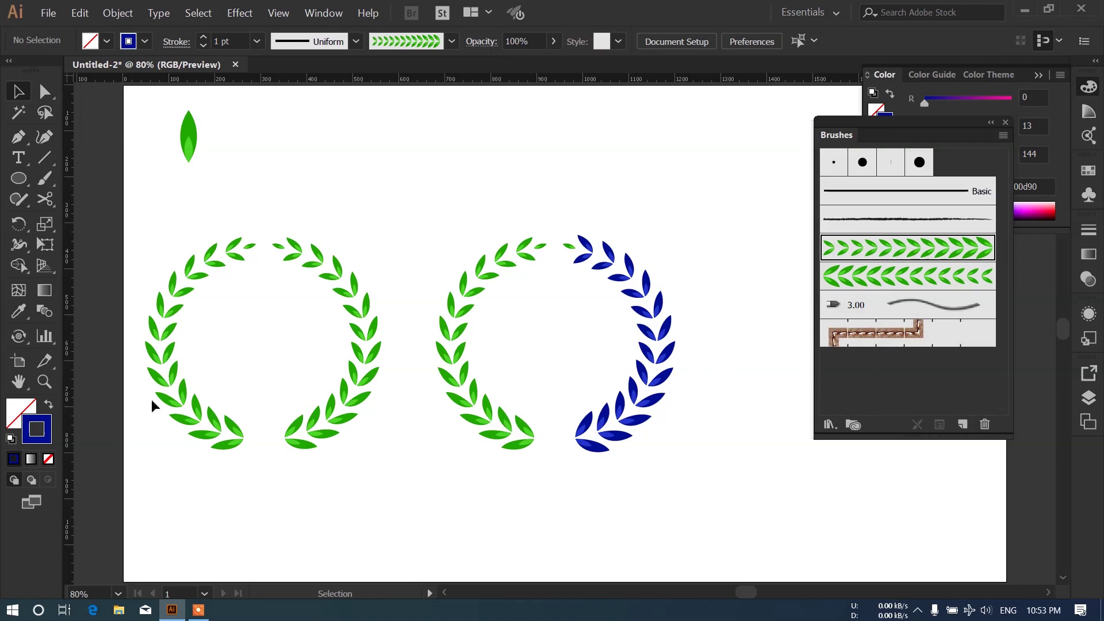
# Step: Recolor the copied wreath's right branch with a dark gray stroke, #262830
pyautogui.click(666, 320)
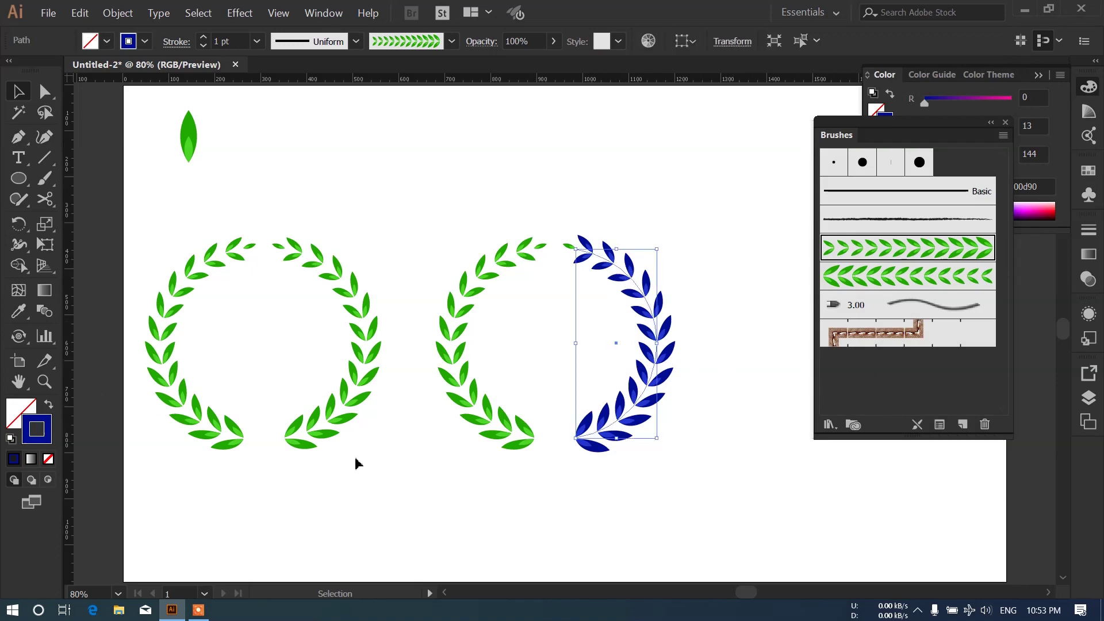
pyautogui.doubleClick(47, 441)
pyautogui.moveTo(538, 378); pyautogui.dragTo(385, 413)
pyautogui.click(747, 247)
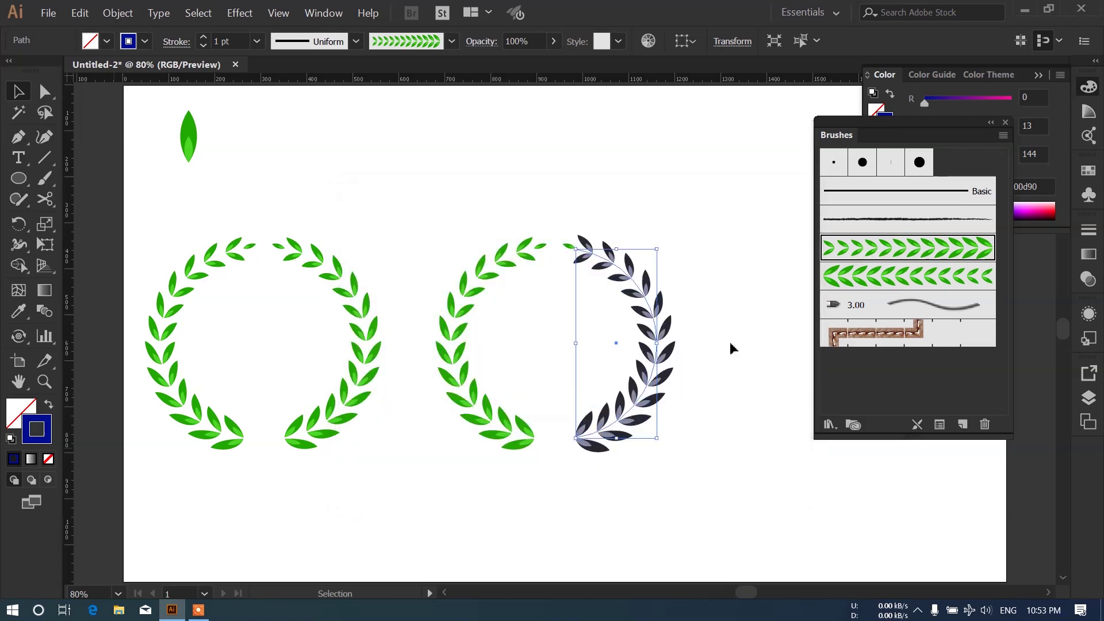
pyautogui.click(727, 366)
# Step: For the copied wreath's left branch, set Art Brush 3's colorization method to Hue Shift and leave existing strokes as they are
pyautogui.moveTo(434, 236)
pyautogui.mouseDown()
pyautogui.moveTo(512, 500)
pyautogui.moveTo(527, 508)
pyautogui.mouseUp()
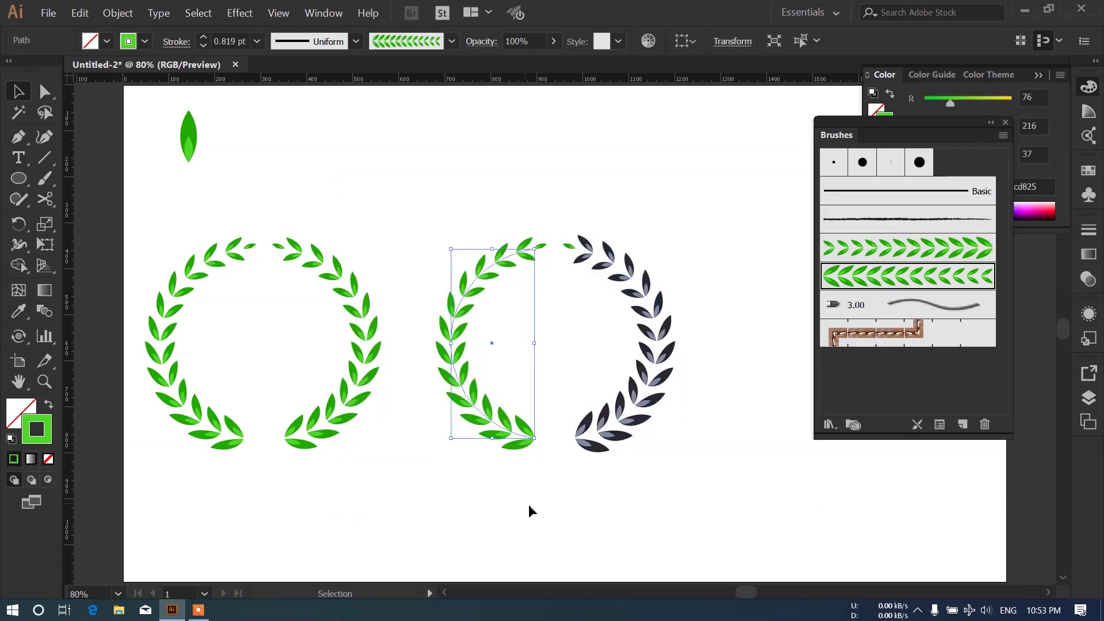
pyautogui.doubleClick(907, 280)
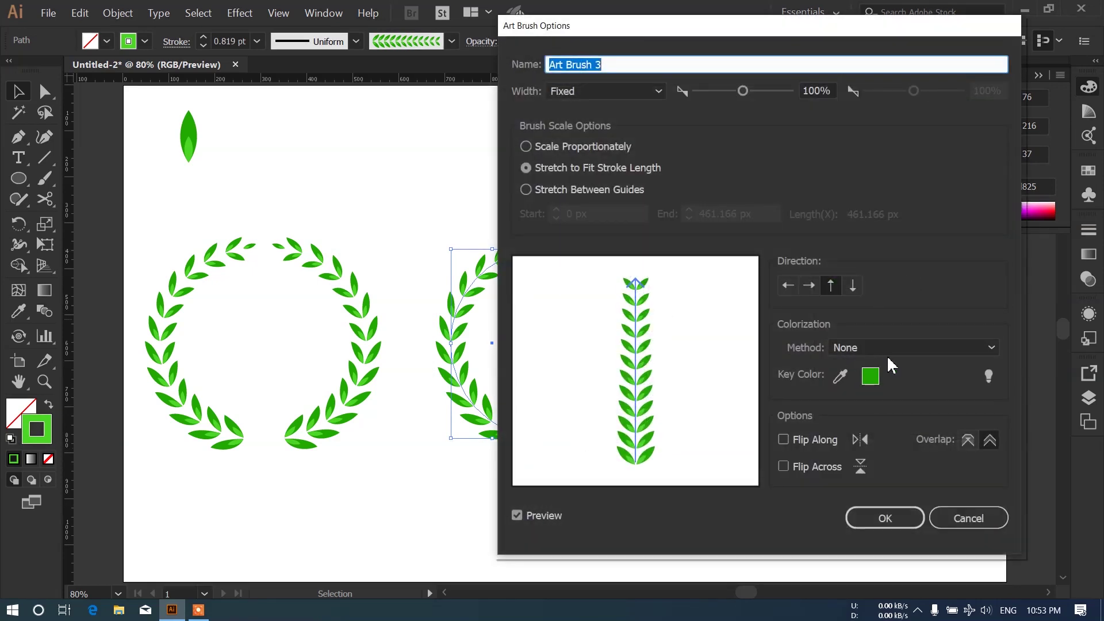
pyautogui.click(881, 345)
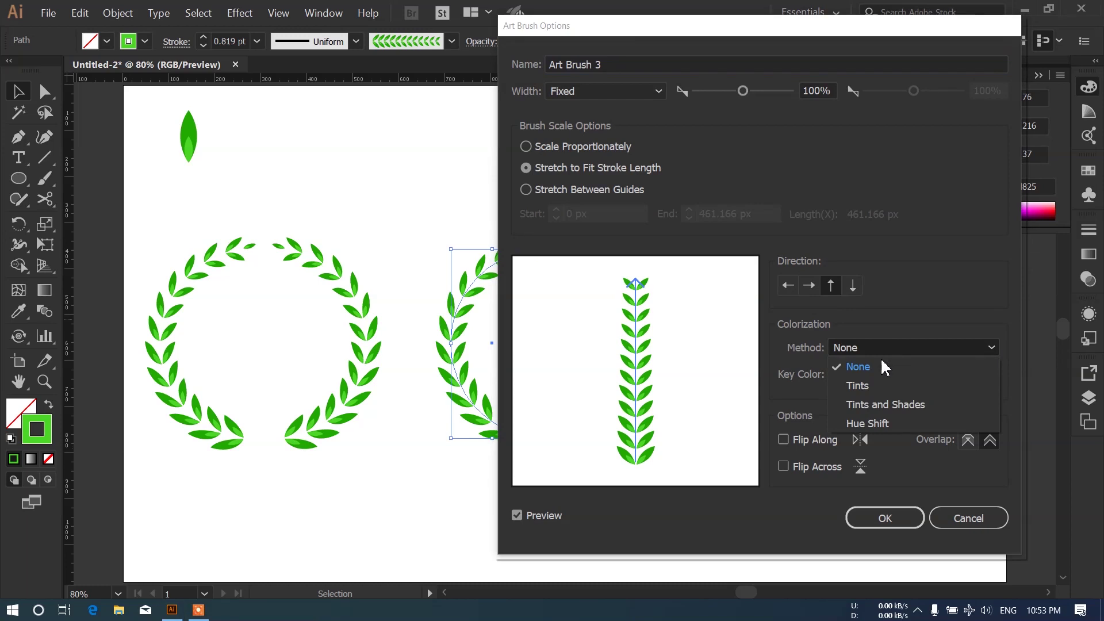
pyautogui.click(874, 423)
pyautogui.click(891, 511)
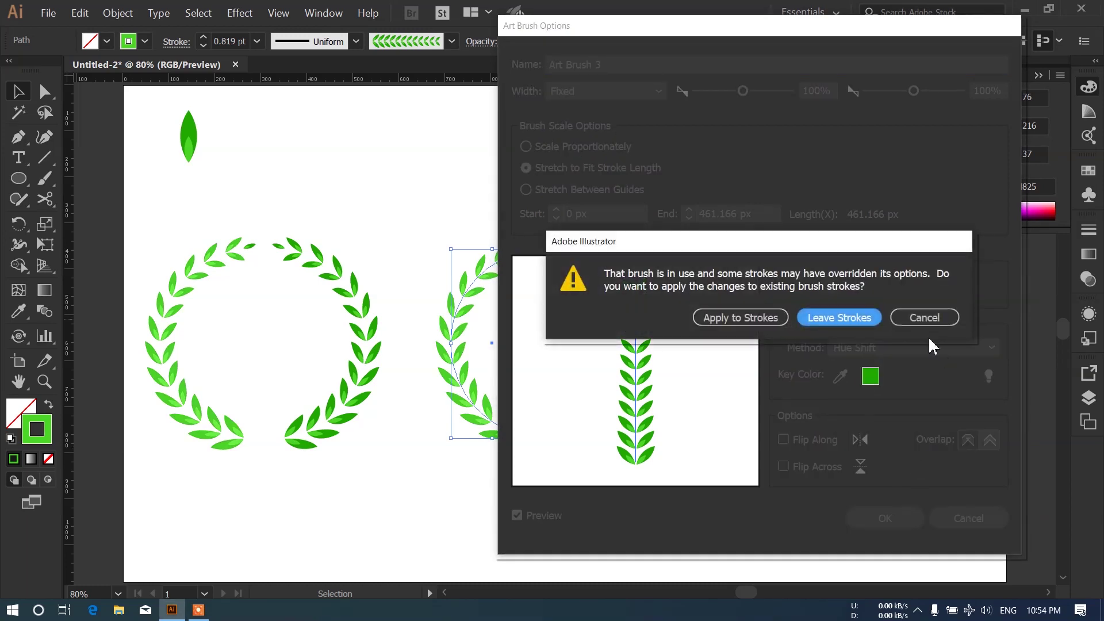
pyautogui.click(842, 322)
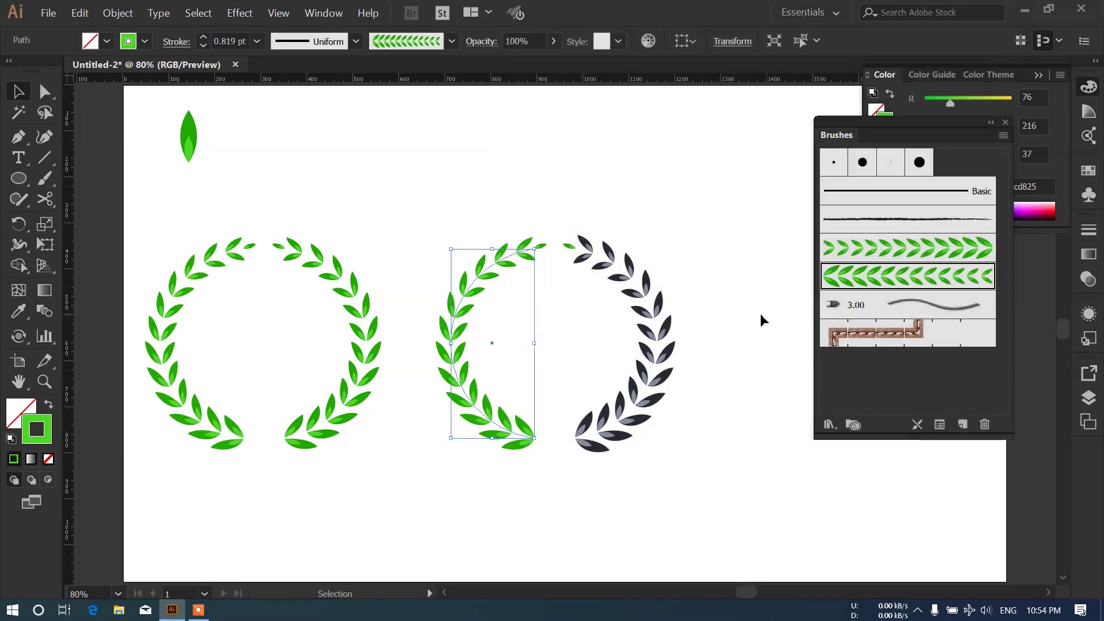
# Step: Reapply Art Brush 3 to the copied wreath's left branch and match its stroke to the dark right branch with the Eyedropper
pyautogui.moveTo(409, 229); pyautogui.dragTo(510, 467)
pyautogui.click(860, 283)
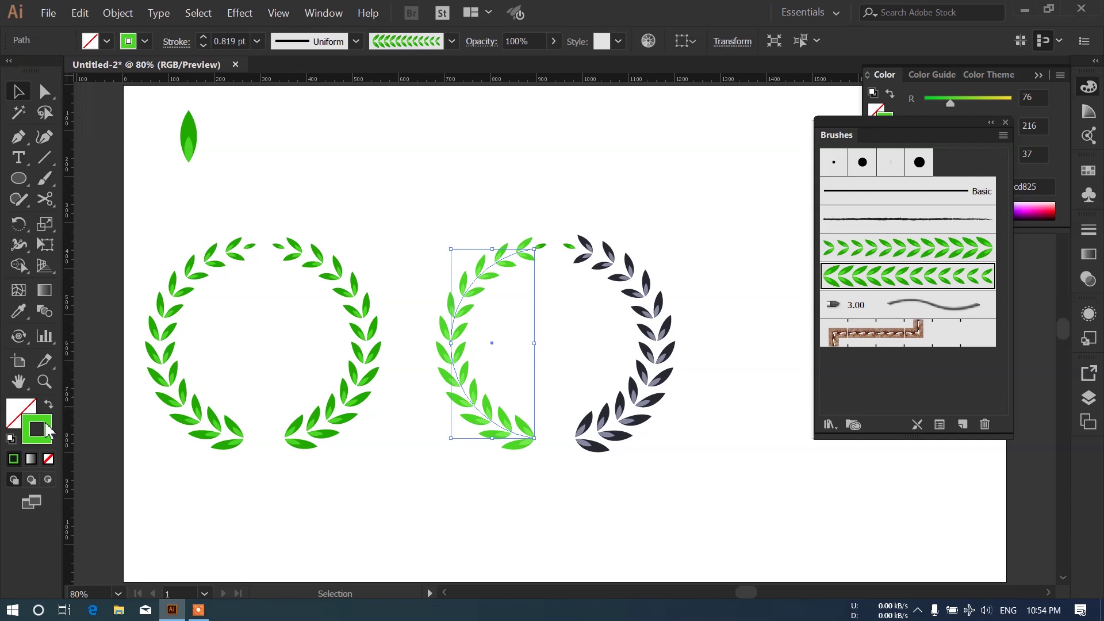
pyautogui.click(18, 321)
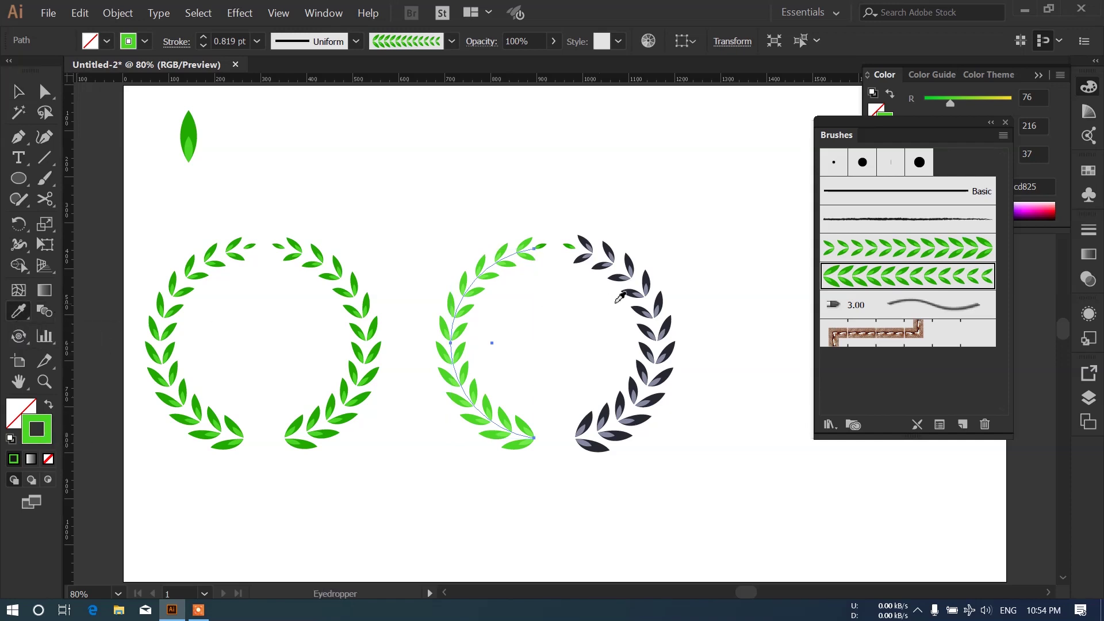
pyautogui.click(621, 282)
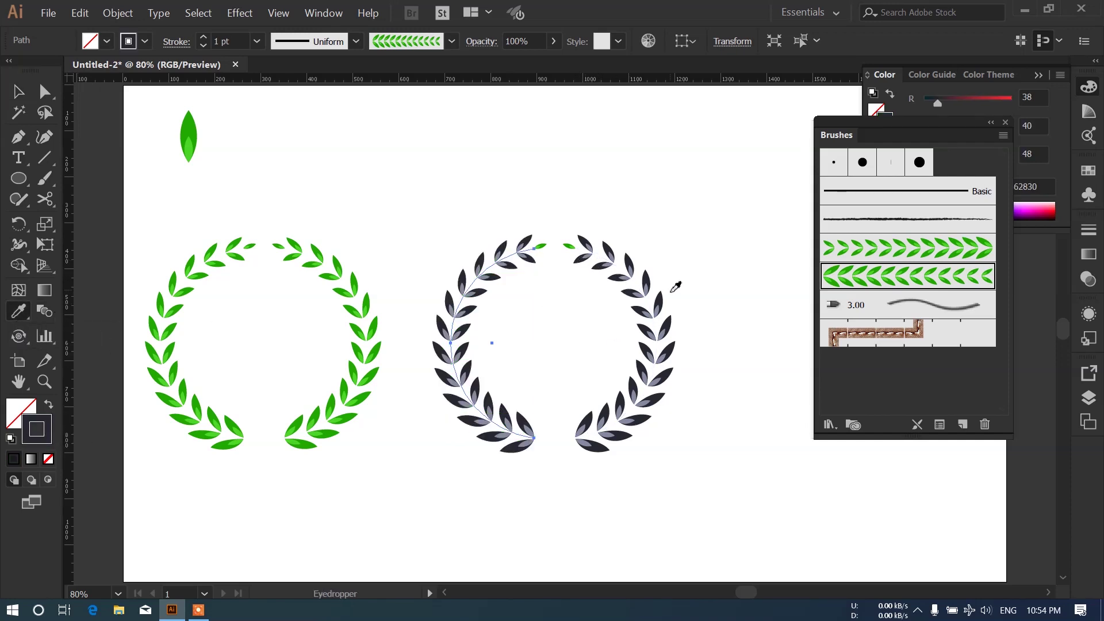
pyautogui.click(29, 92)
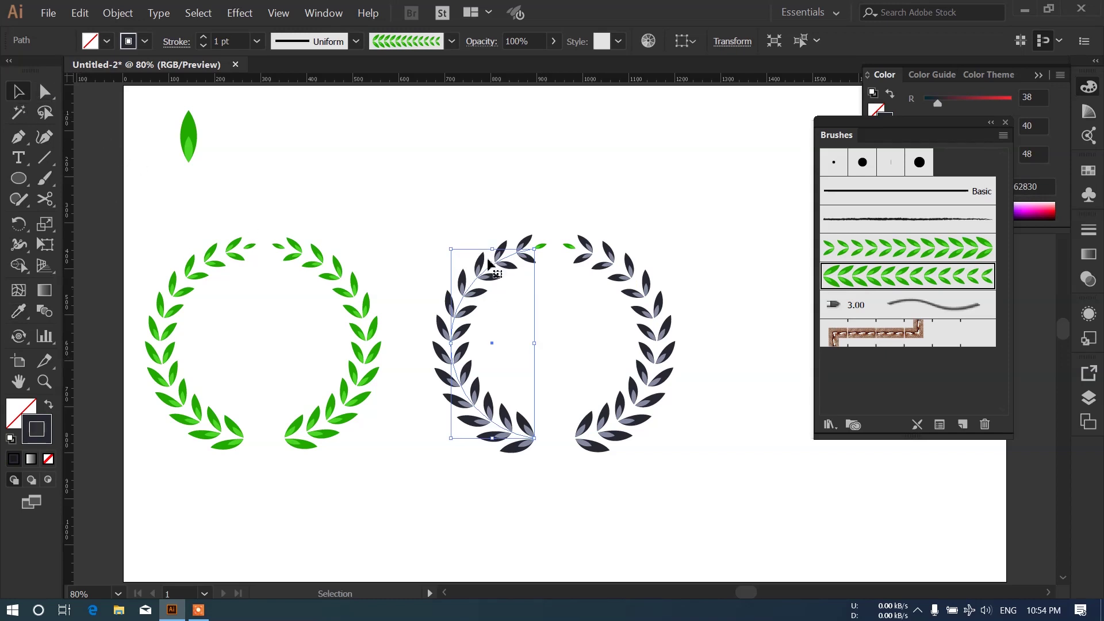
pyautogui.click(565, 223)
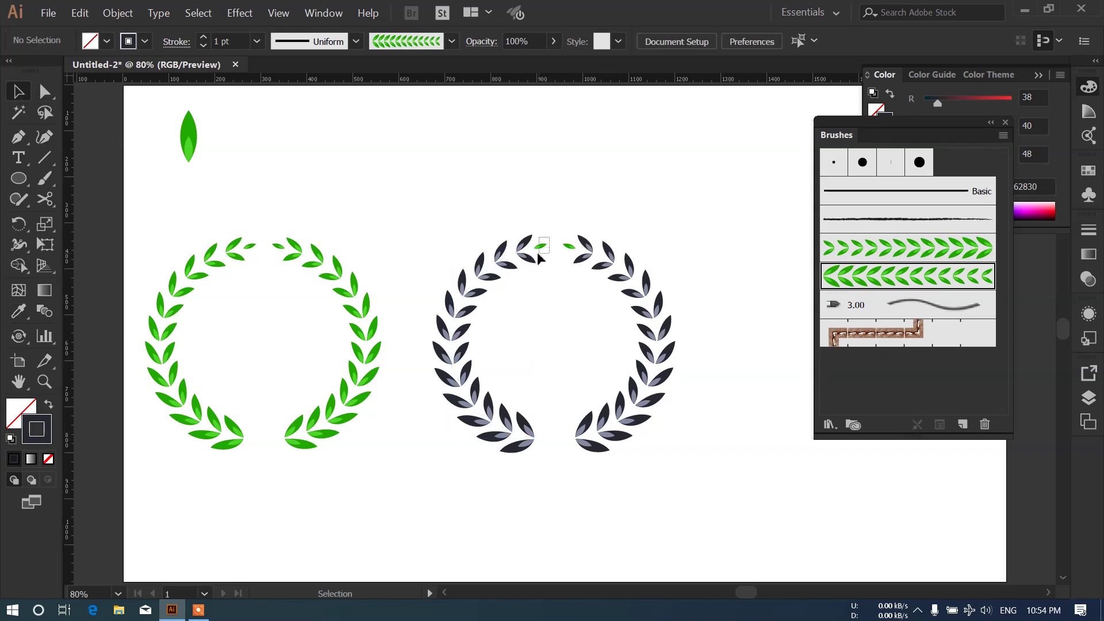
# Step: Apply the dark branch's stroke appearance to both small tip leaves of the copied wreath with the Eyedropper
pyautogui.click(568, 246)
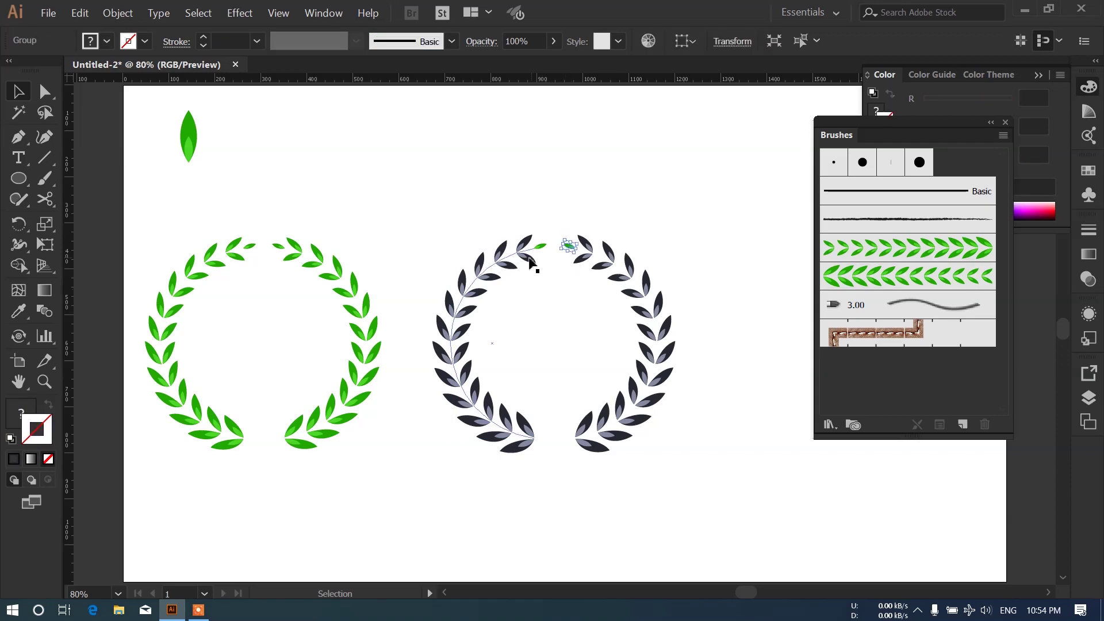
pyautogui.click(20, 312)
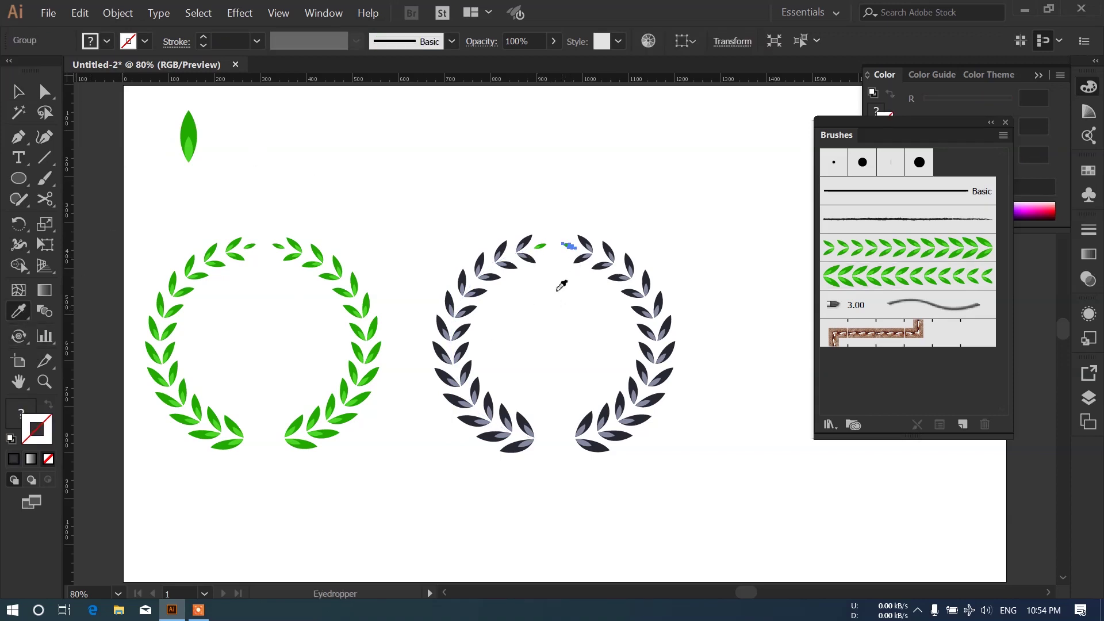
pyautogui.click(482, 258)
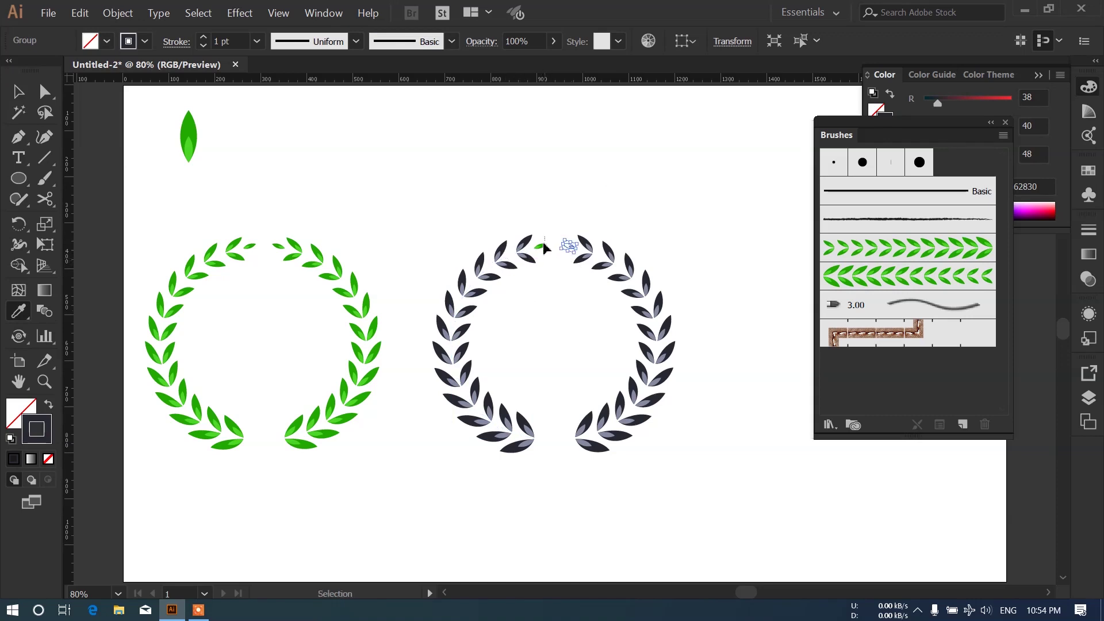
pyautogui.keyDown('ctrl'); pyautogui.click(535, 248); pyautogui.keyUp('ctrl')
pyautogui.click(530, 238)
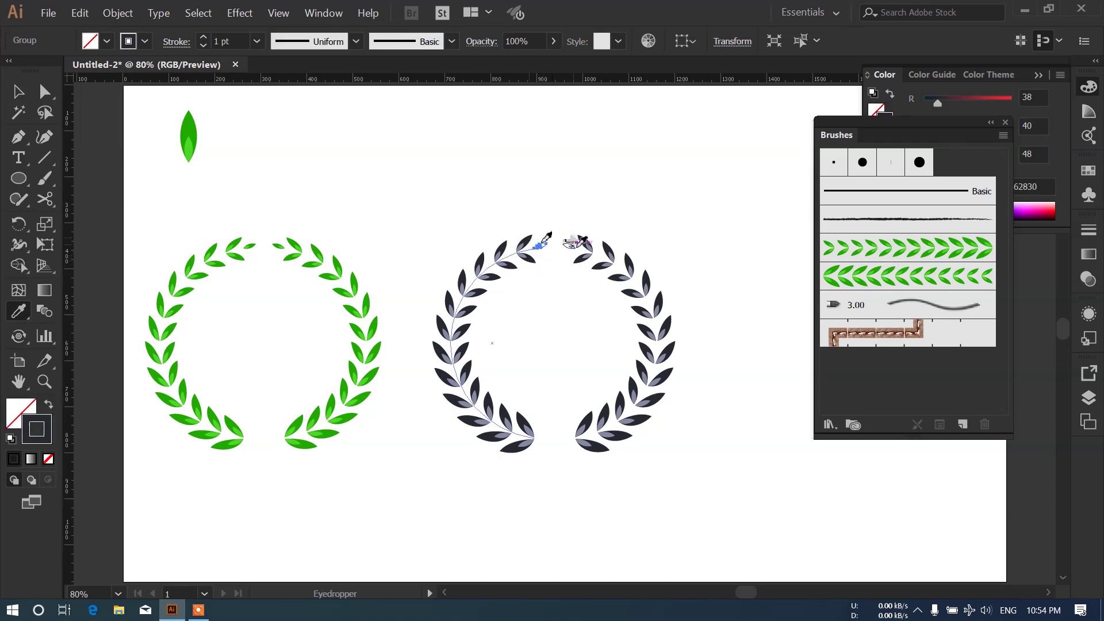
pyautogui.click(20, 93)
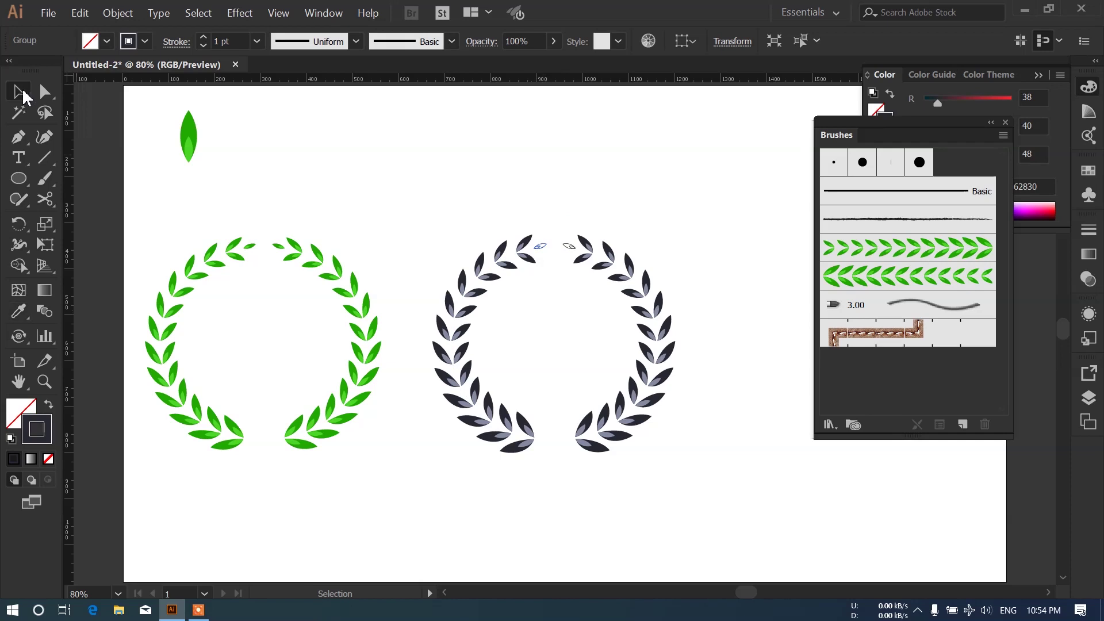
pyautogui.click(515, 198)
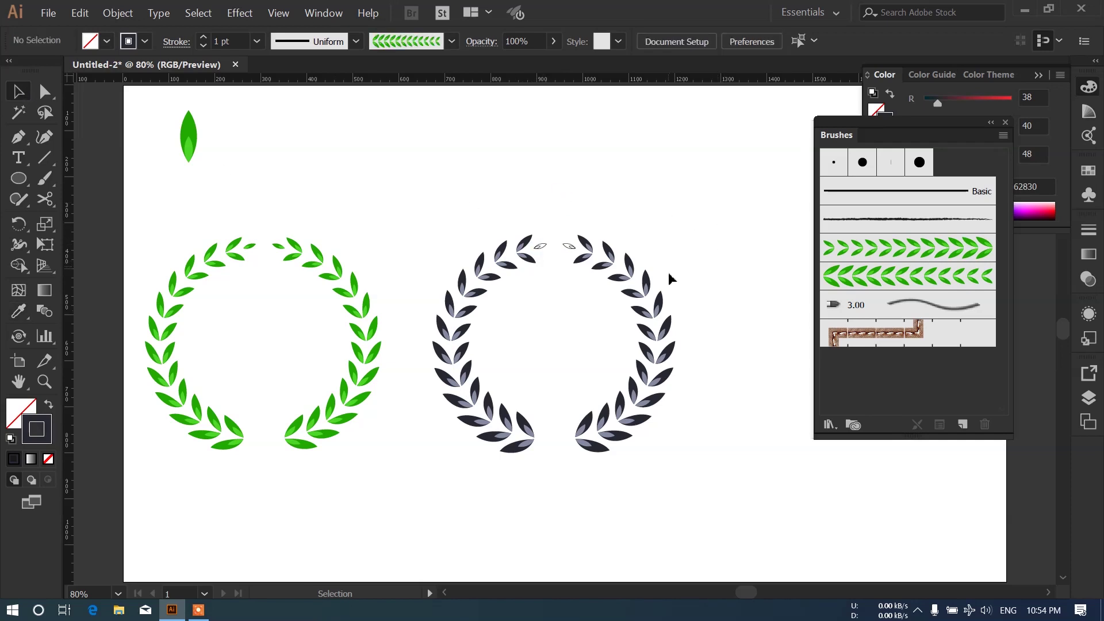
# Step: Duplicate the dark wreath to its right as a third wreath and adjust the copy's position in the row
pyautogui.hotkey('ctrl', '-')
pyautogui.moveTo(622, 164); pyautogui.dragTo(390, 421)
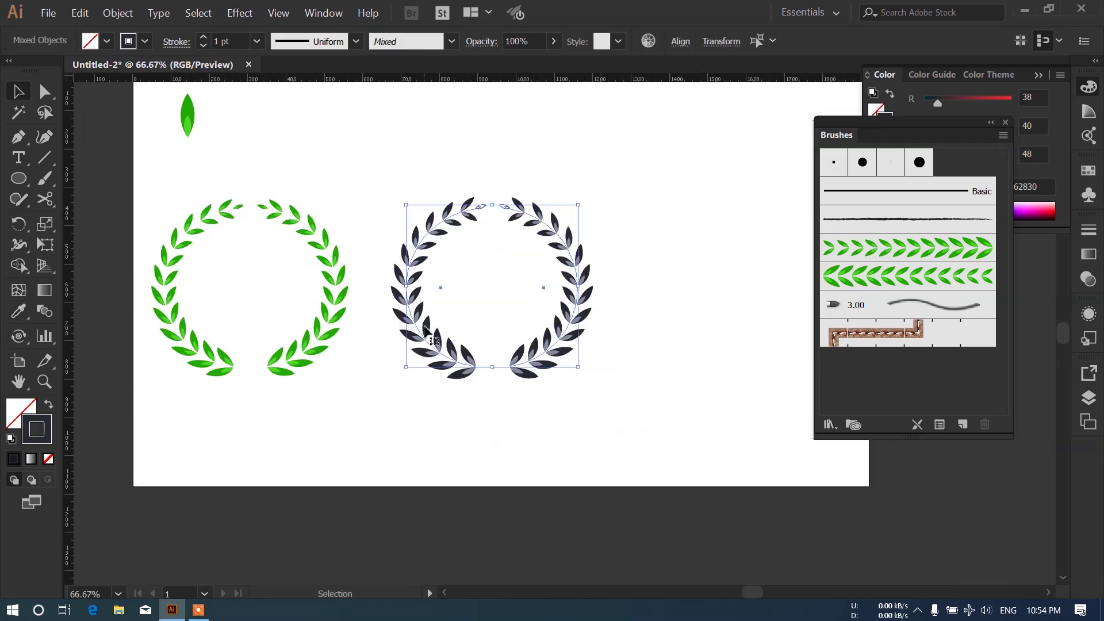
pyautogui.moveTo(434, 331); pyautogui.dragTo(640, 328)
pyautogui.hscroll(5, 537, 369)
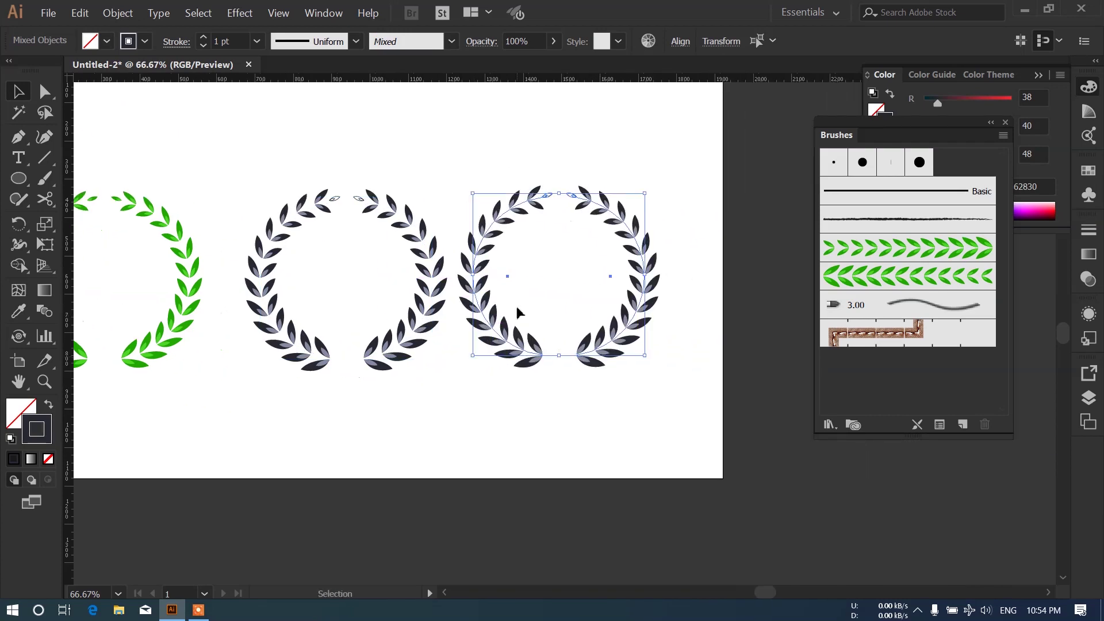
pyautogui.moveTo(492, 261); pyautogui.dragTo(501, 264)
pyautogui.moveTo(556, 316); pyautogui.dragTo(656, 326)
pyautogui.click(663, 377)
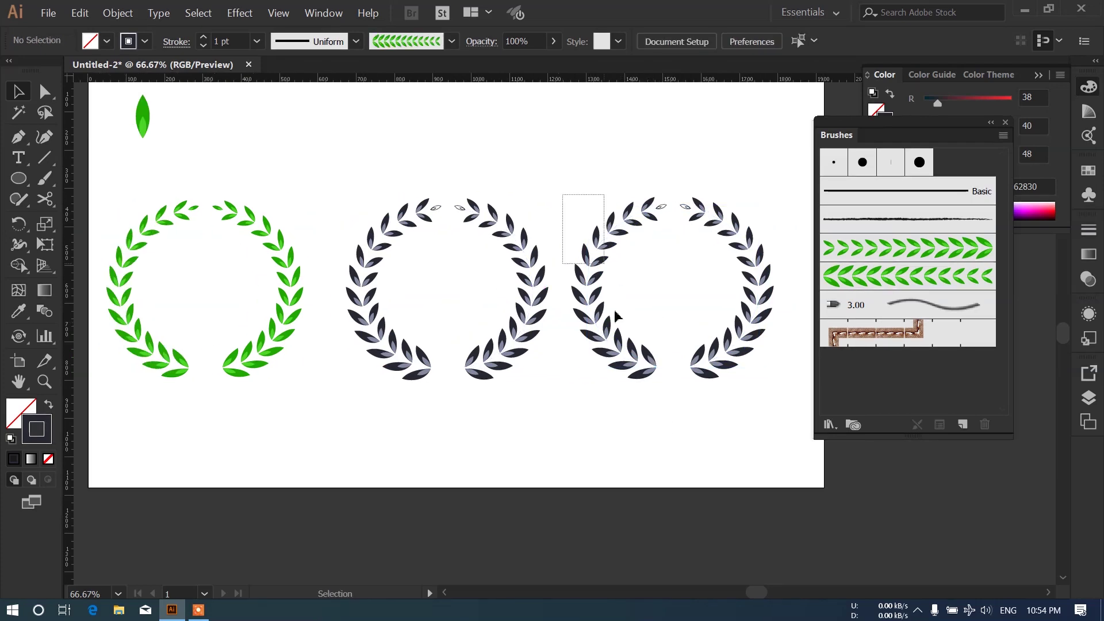
# Step: Recolor the third wreath's left branch with a golden yellow stroke, #ddb510
pyautogui.moveTo(605, 273); pyautogui.dragTo(625, 394)
pyautogui.doubleClick(50, 435)
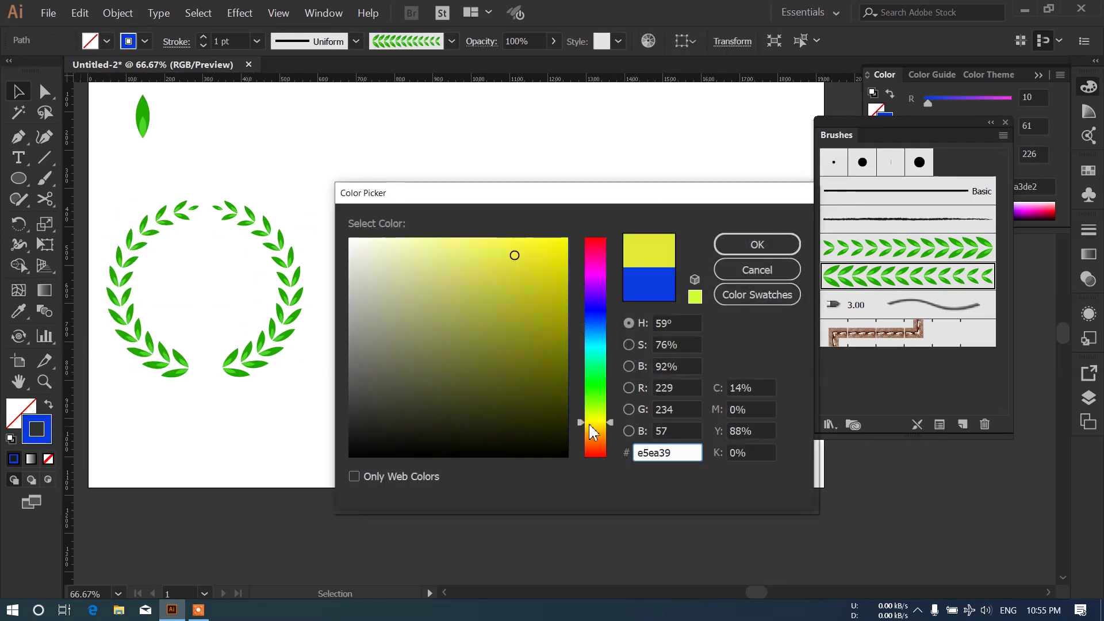
pyautogui.moveTo(588, 418)
pyautogui.mouseDown()
pyautogui.moveTo(588, 442)
pyautogui.moveTo(605, 428)
pyautogui.mouseUp()
pyautogui.moveTo(552, 318); pyautogui.dragTo(552, 266)
pyautogui.click(739, 246)
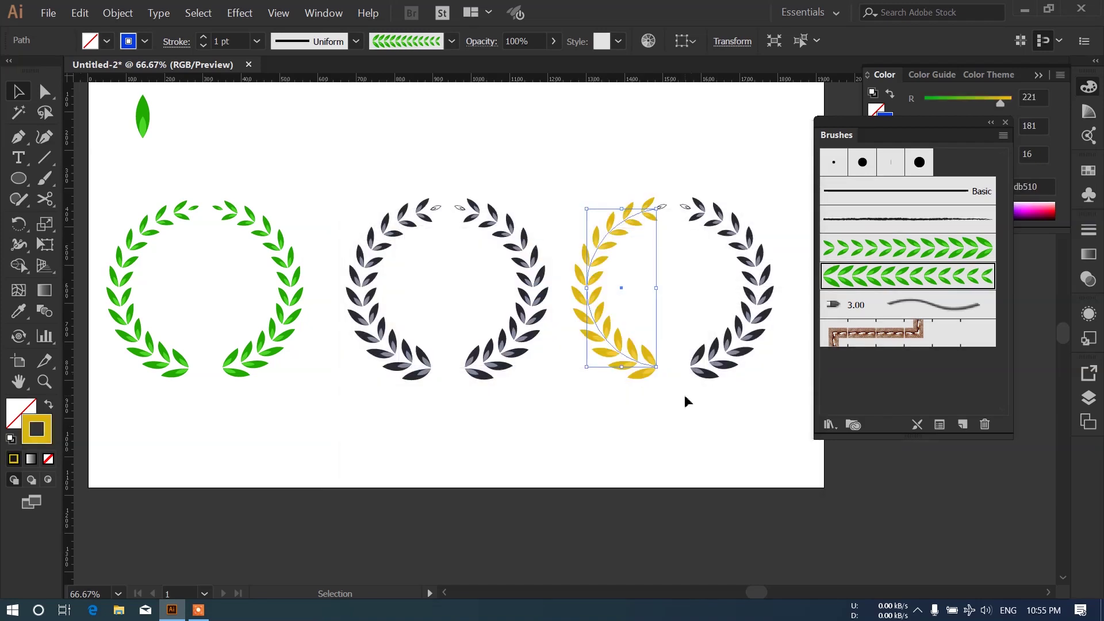
# Step: Match the third wreath's dark right branch to the golden stroke of its left branch with the Eyedropper
pyautogui.click(654, 402)
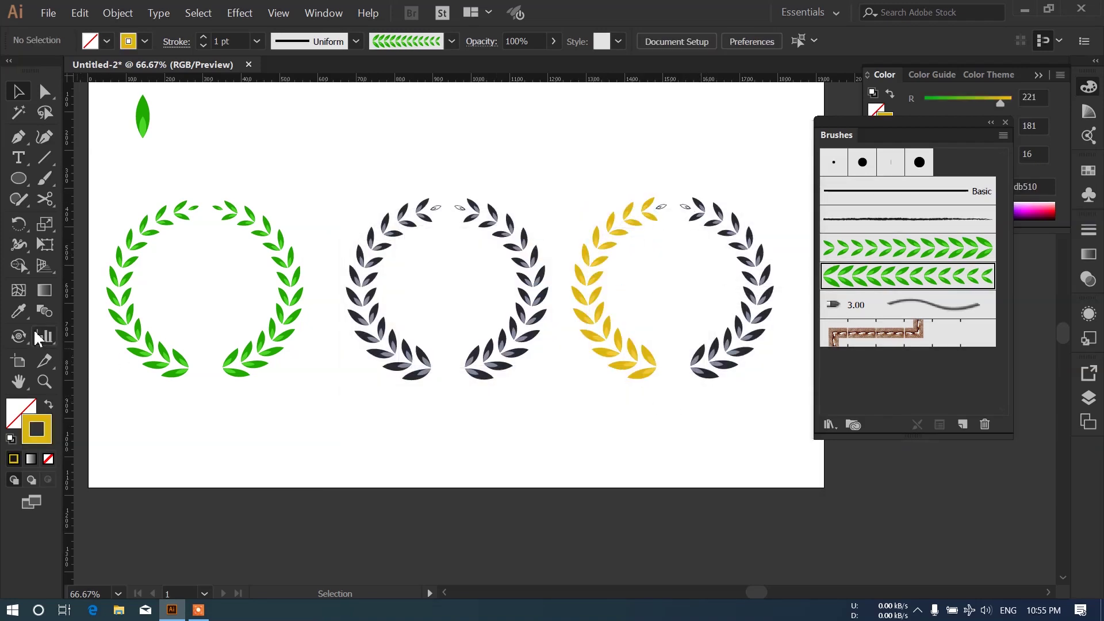
pyautogui.click(17, 312)
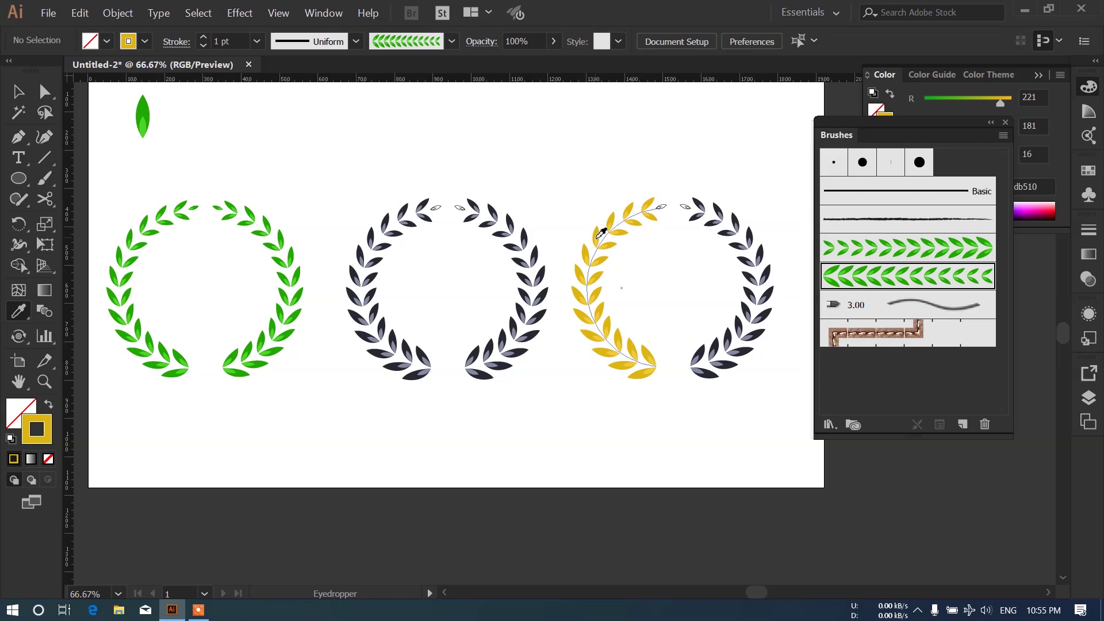
pyautogui.moveTo(748, 223); pyautogui.dragTo(719, 278)
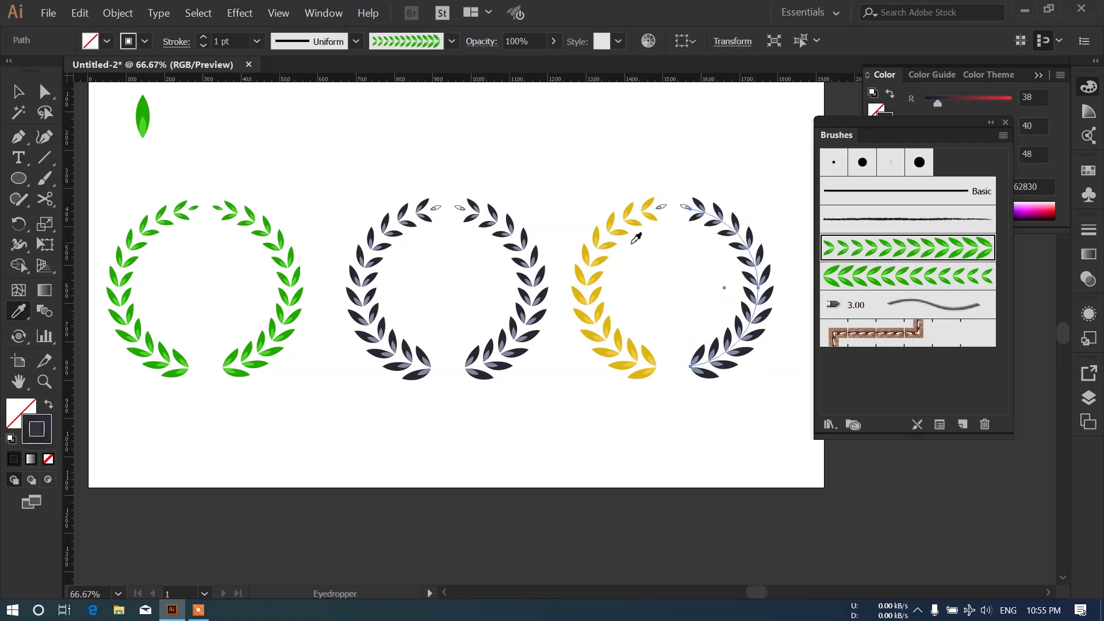
pyautogui.click(596, 234)
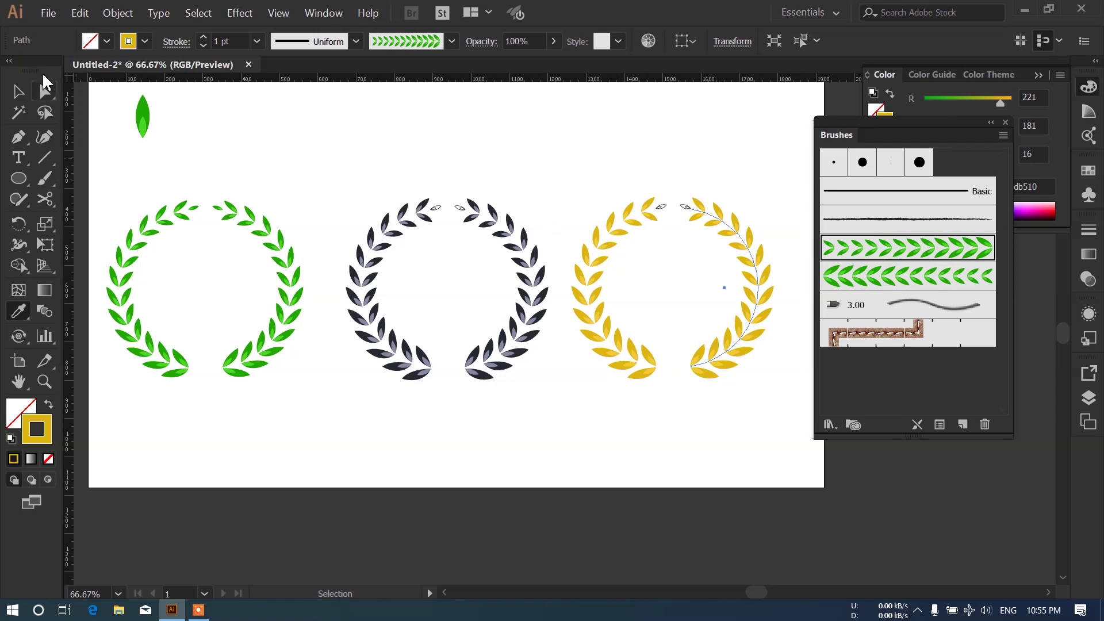
pyautogui.click(18, 92)
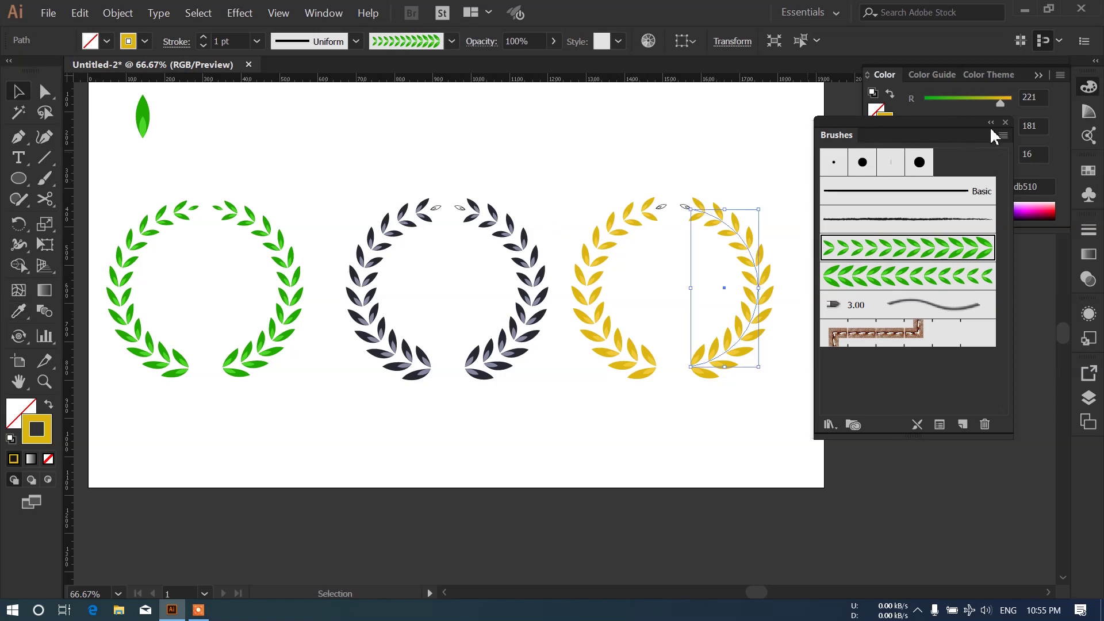
# Step: Clear the brush and color controls away from the artboard and deselect the artwork to present the three wreaths
pyautogui.click(1005, 122)
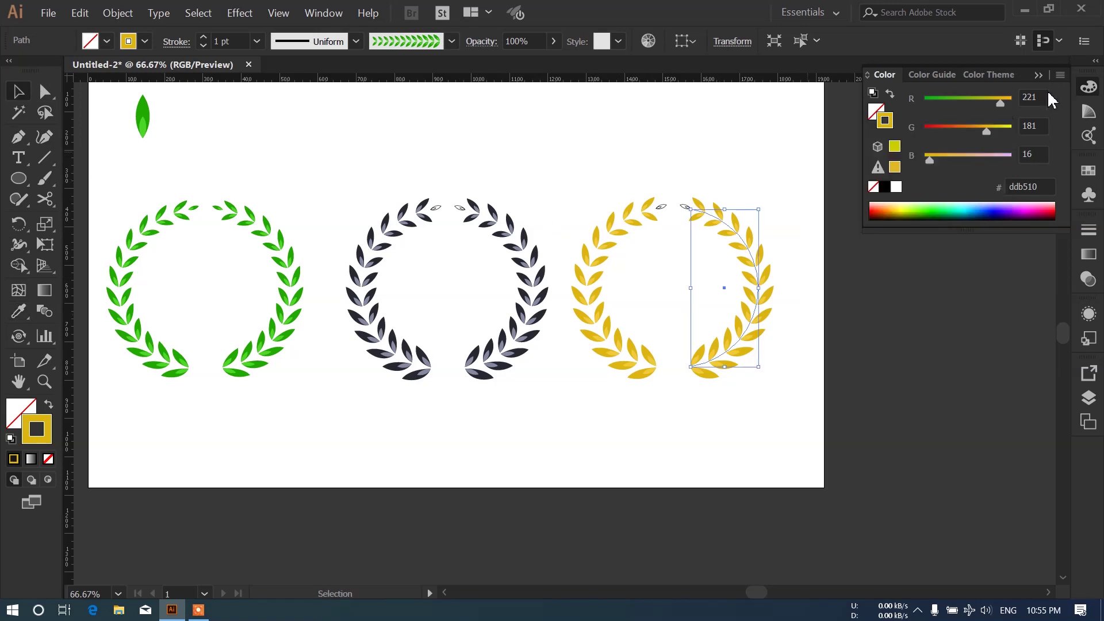
pyautogui.click(1038, 75)
pyautogui.hotkey('ctrl', '+')
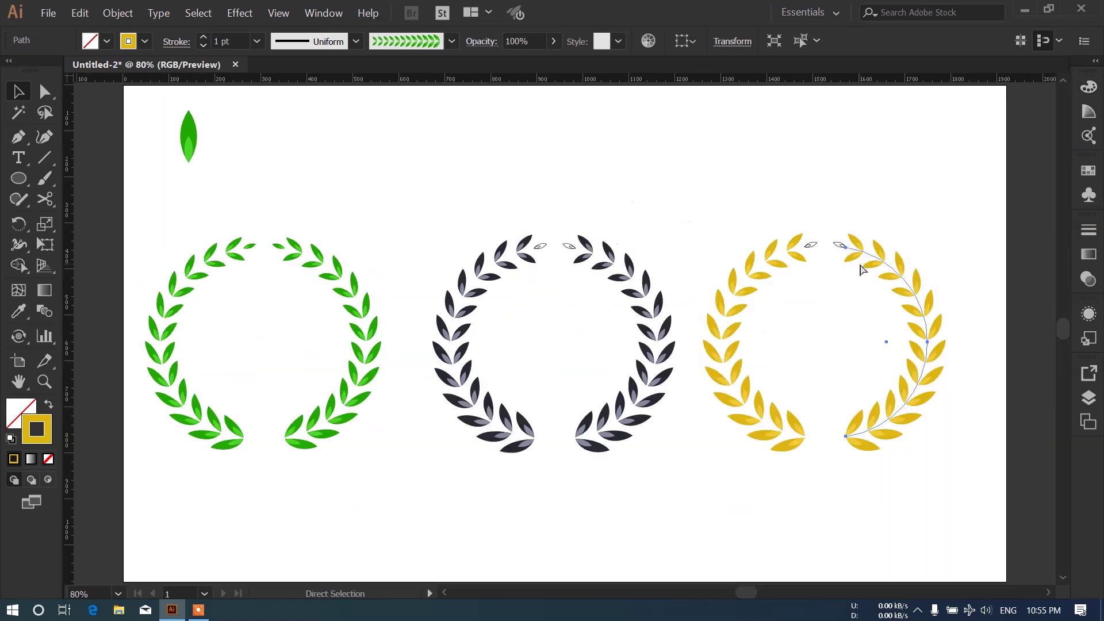
pyautogui.click(530, 167)
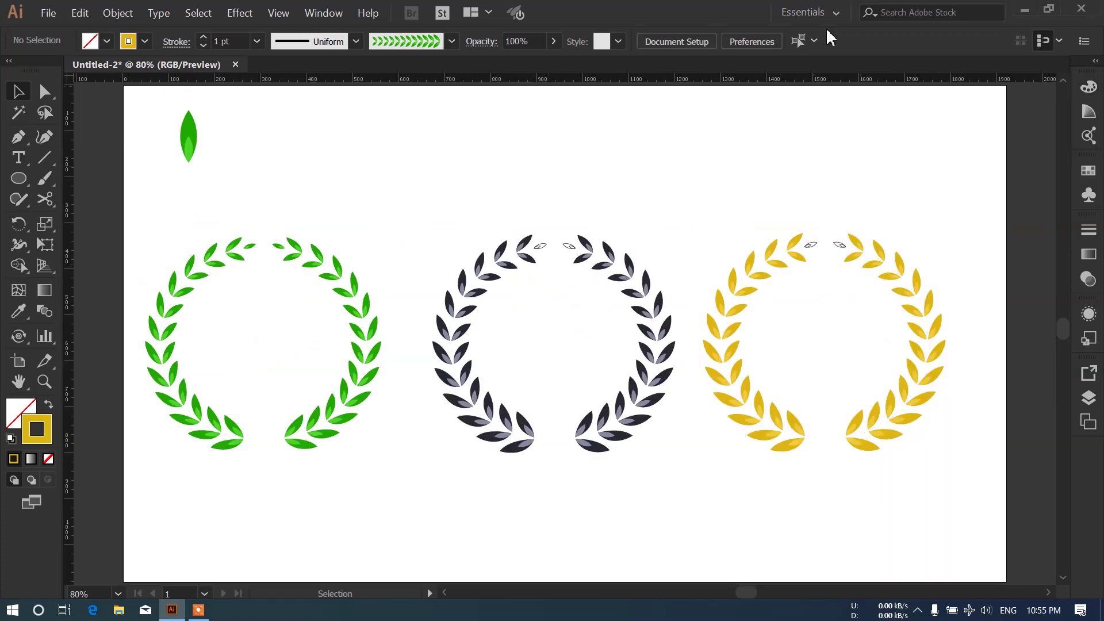